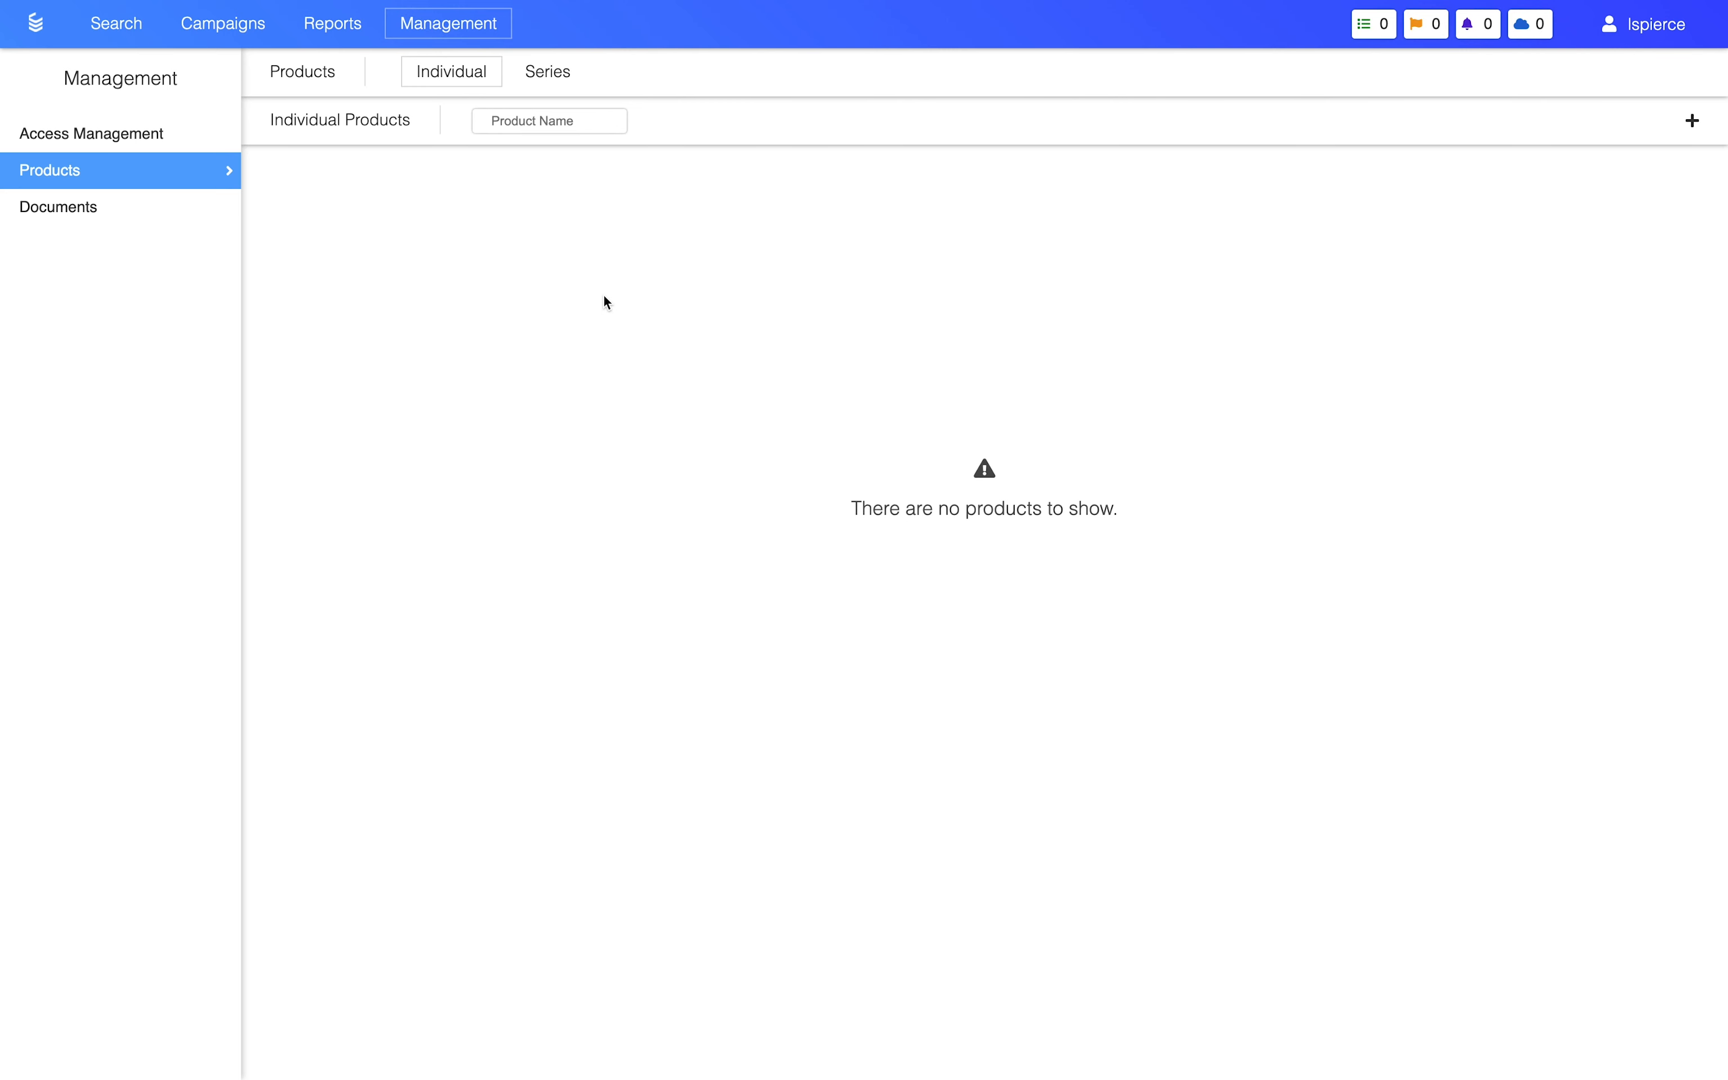
Step: Create an individual product named The Tower Treasure, with the copied image address as its default image
click(1697, 126)
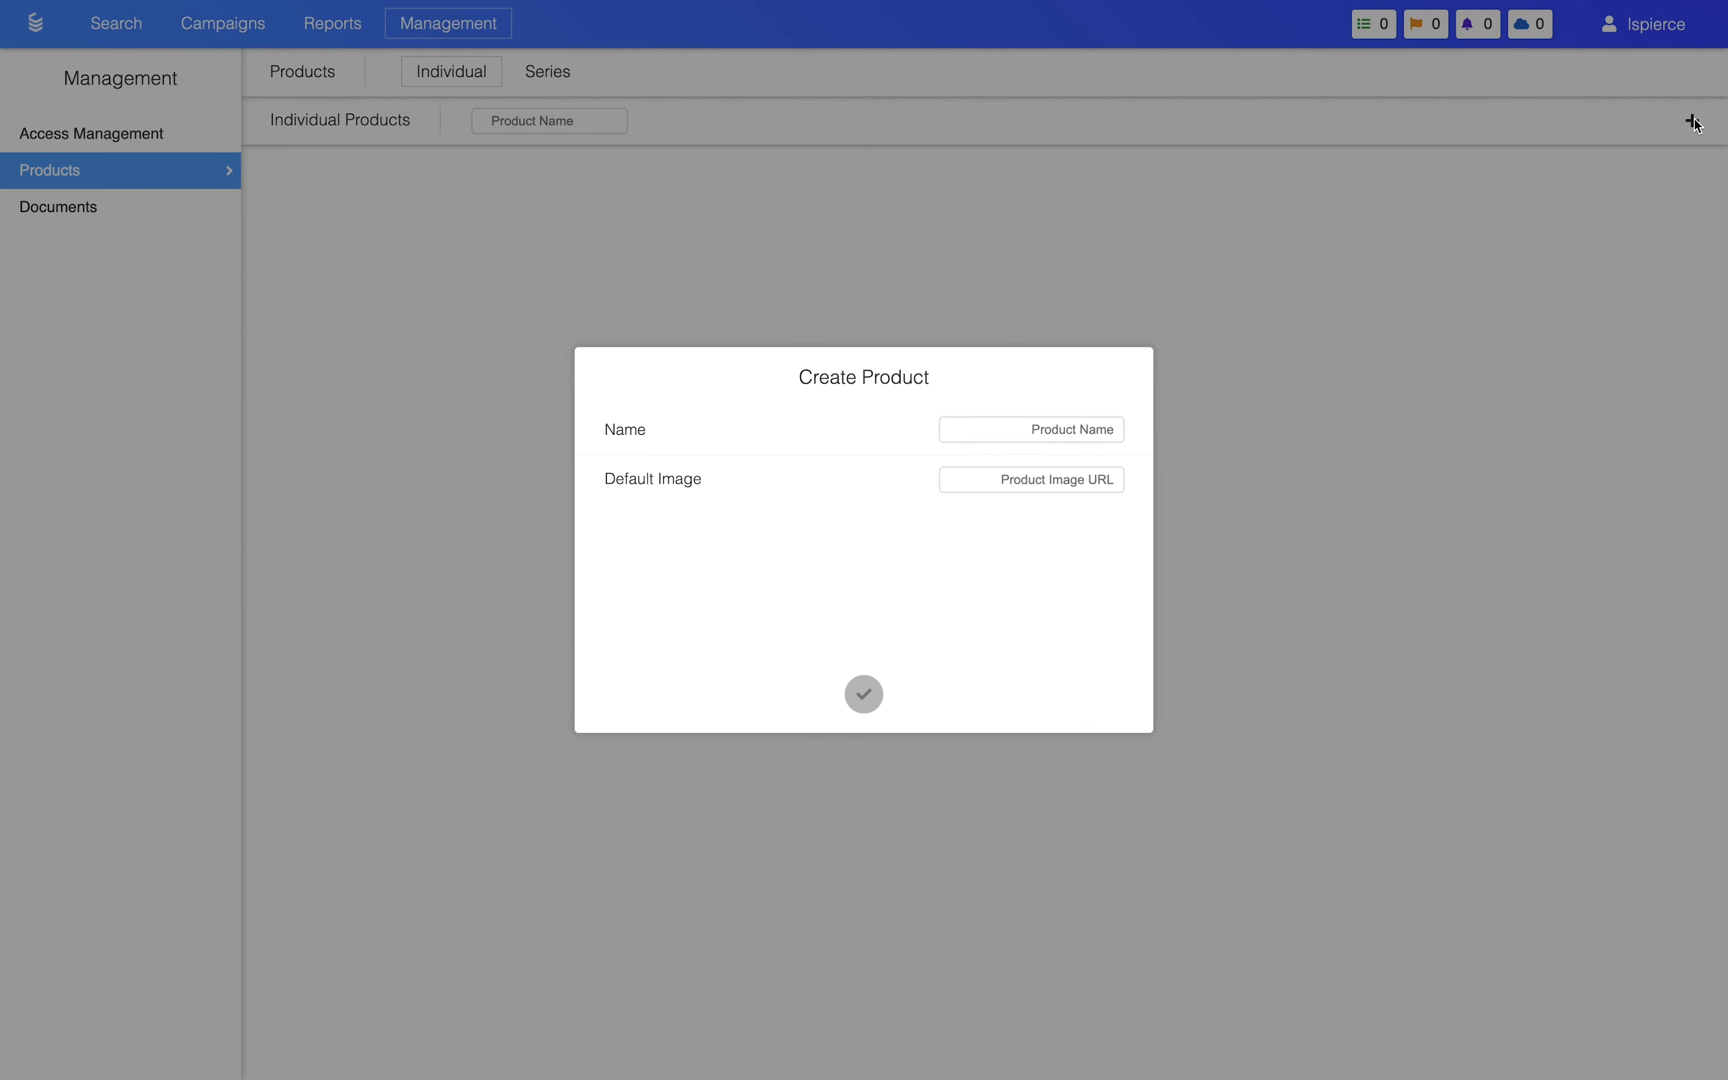
click(1032, 432)
text(The Tower)
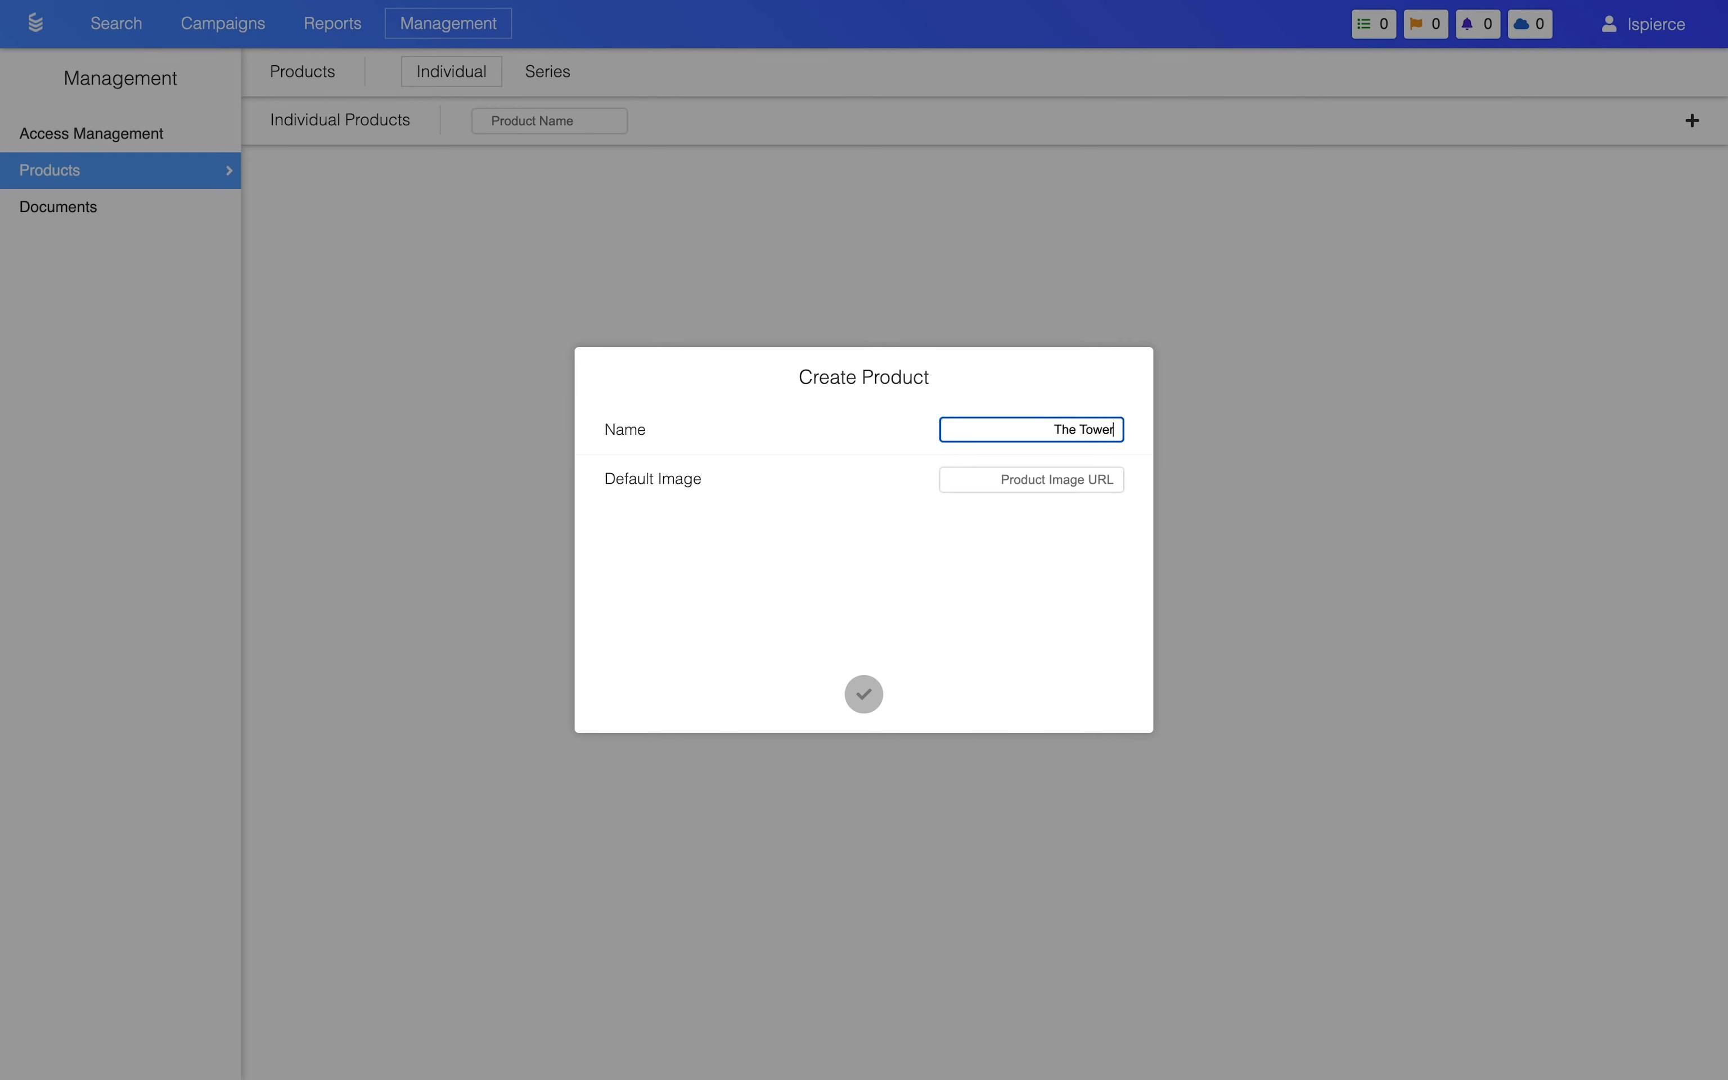
text( Treasure)
click(1047, 484)
key(super+v)
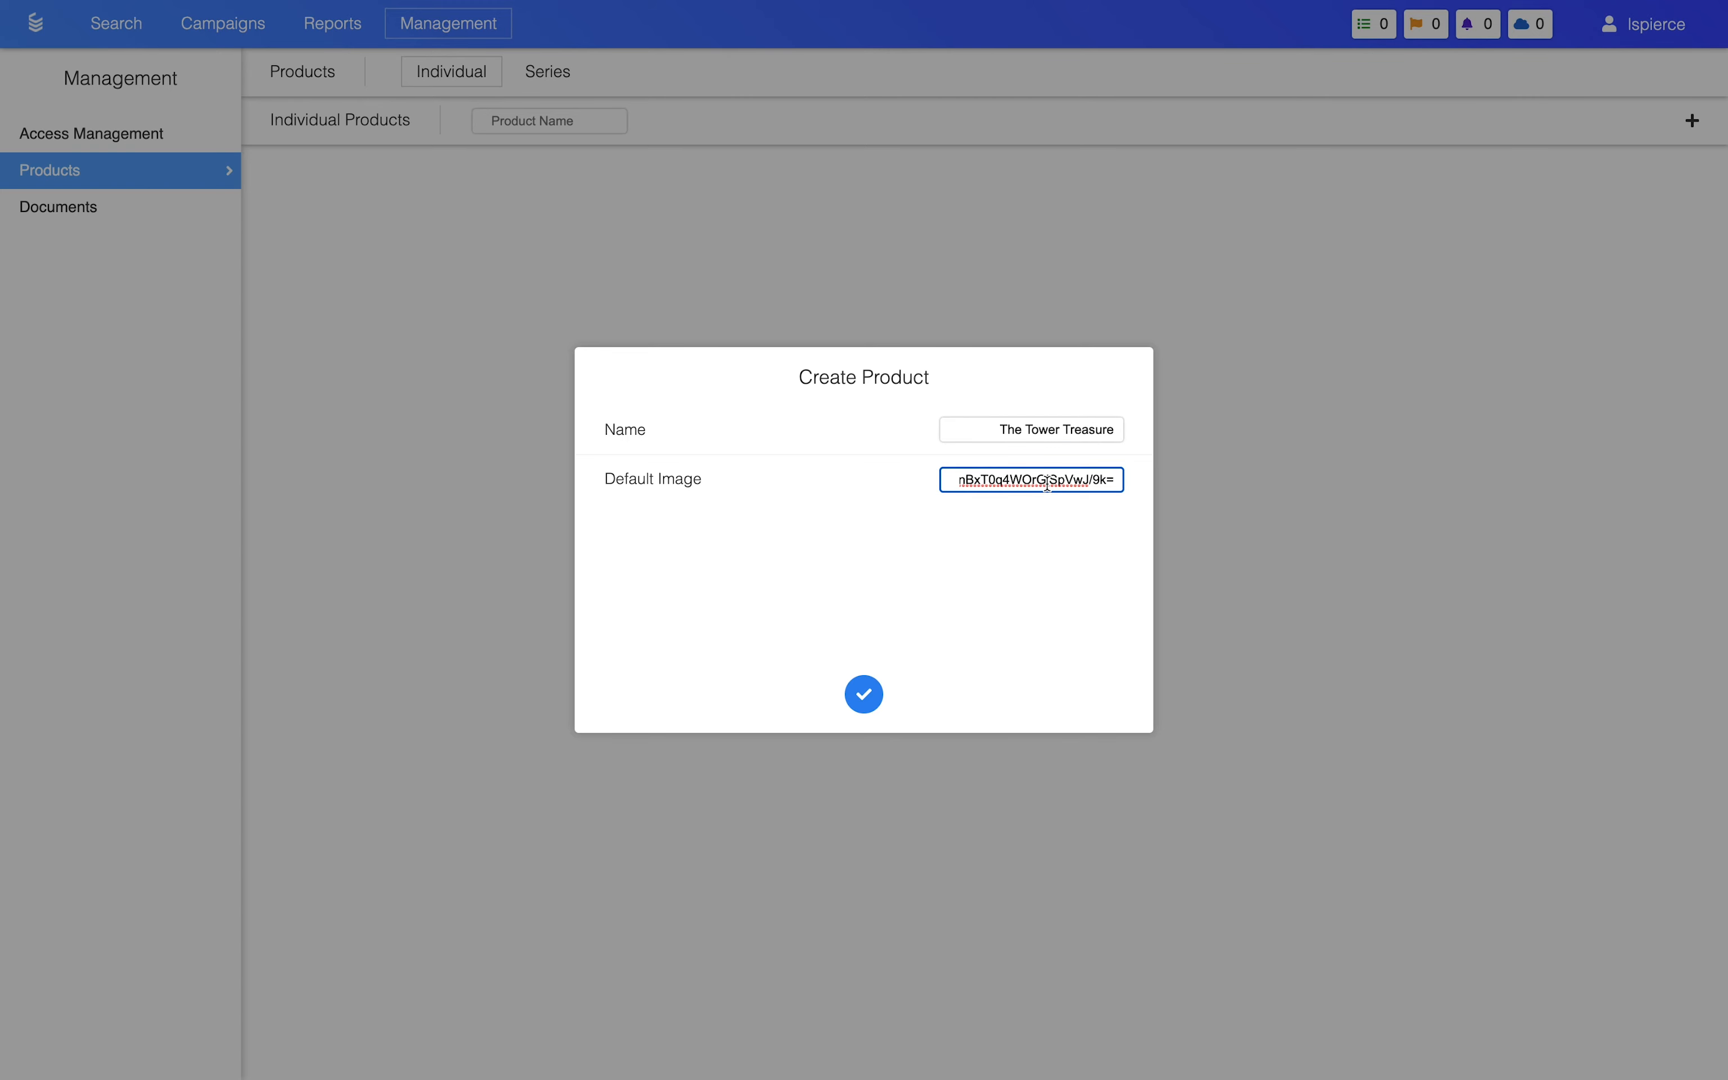
click(863, 696)
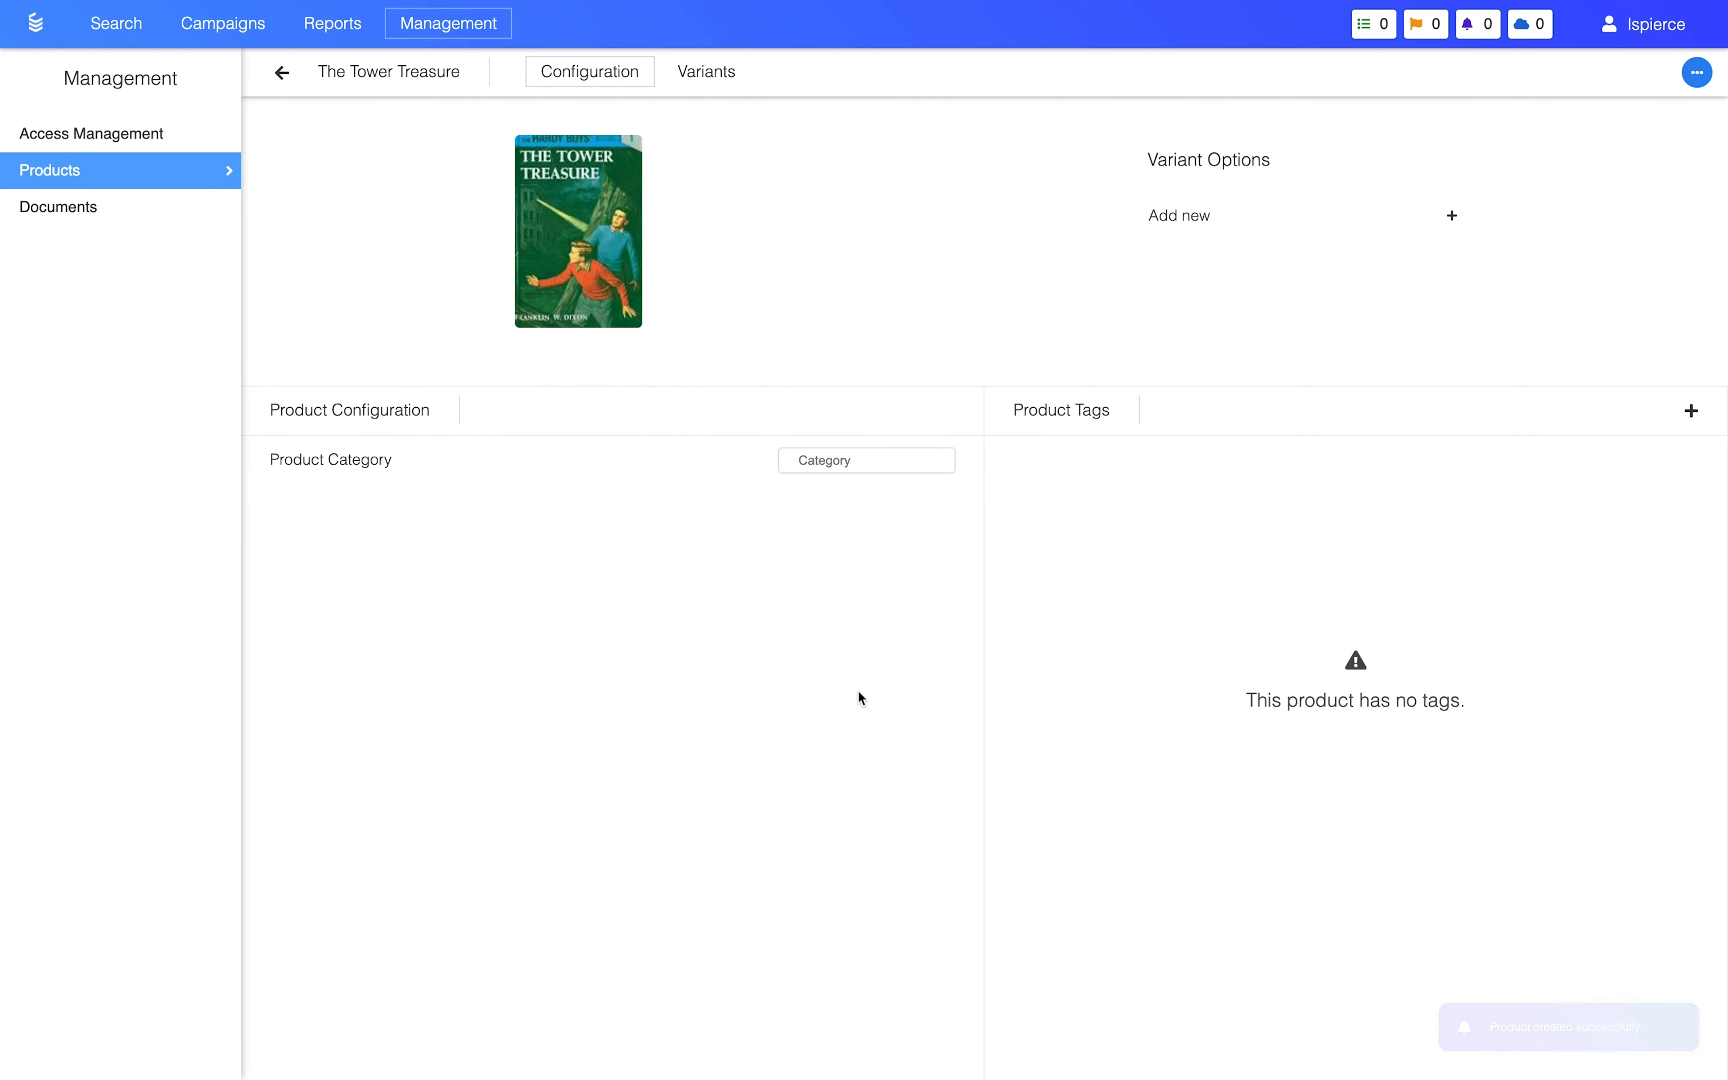
Step: Look at the image selector for the product's cover image, then close it
mouse_move(583, 233)
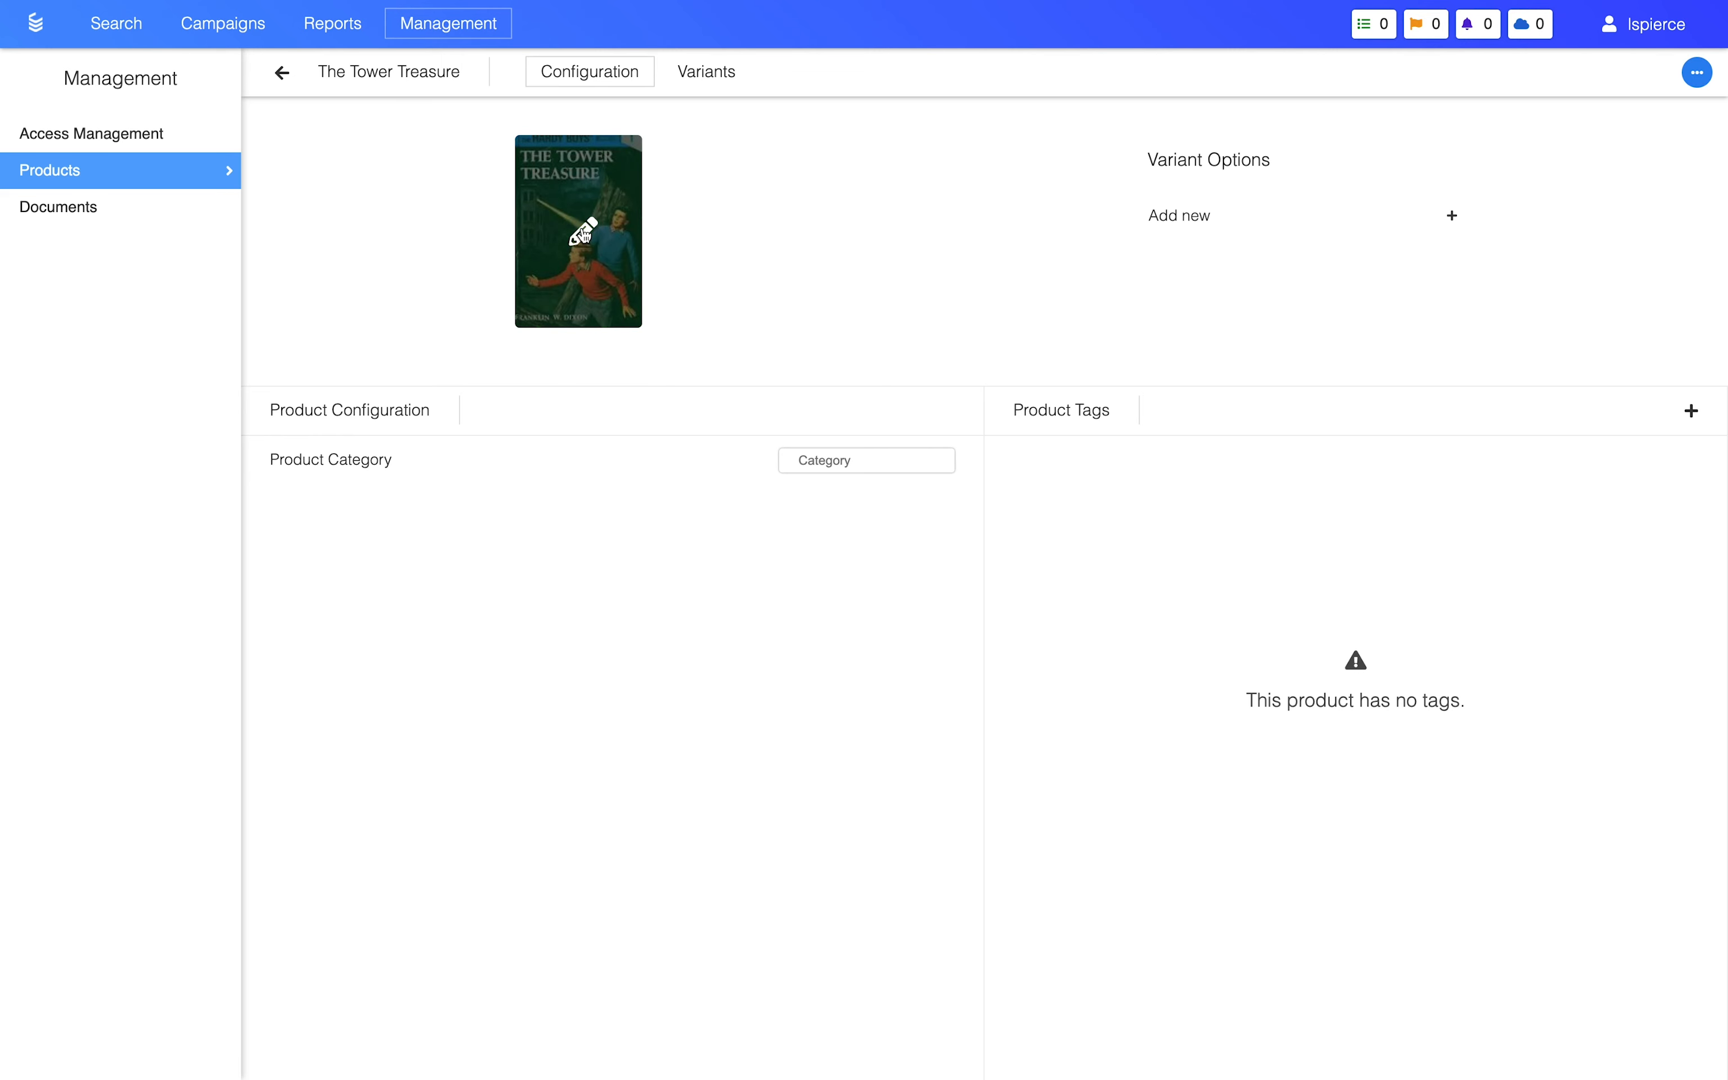
click(584, 233)
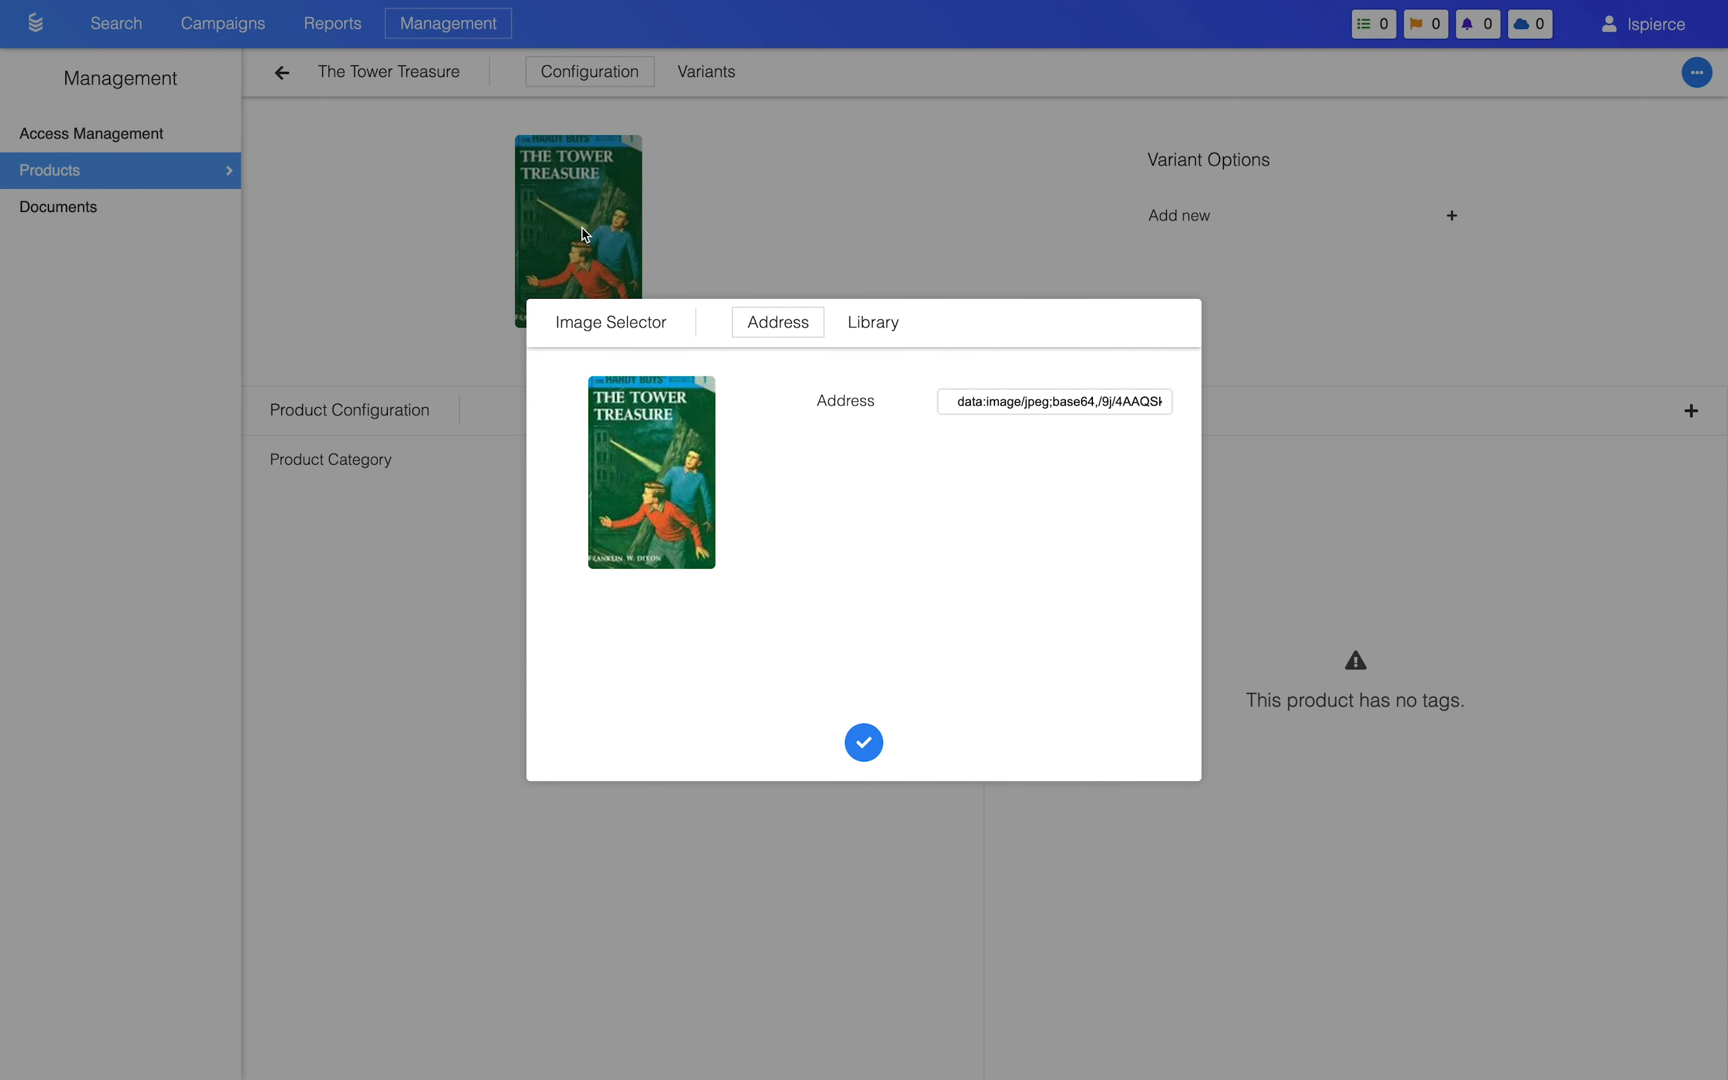
click(583, 229)
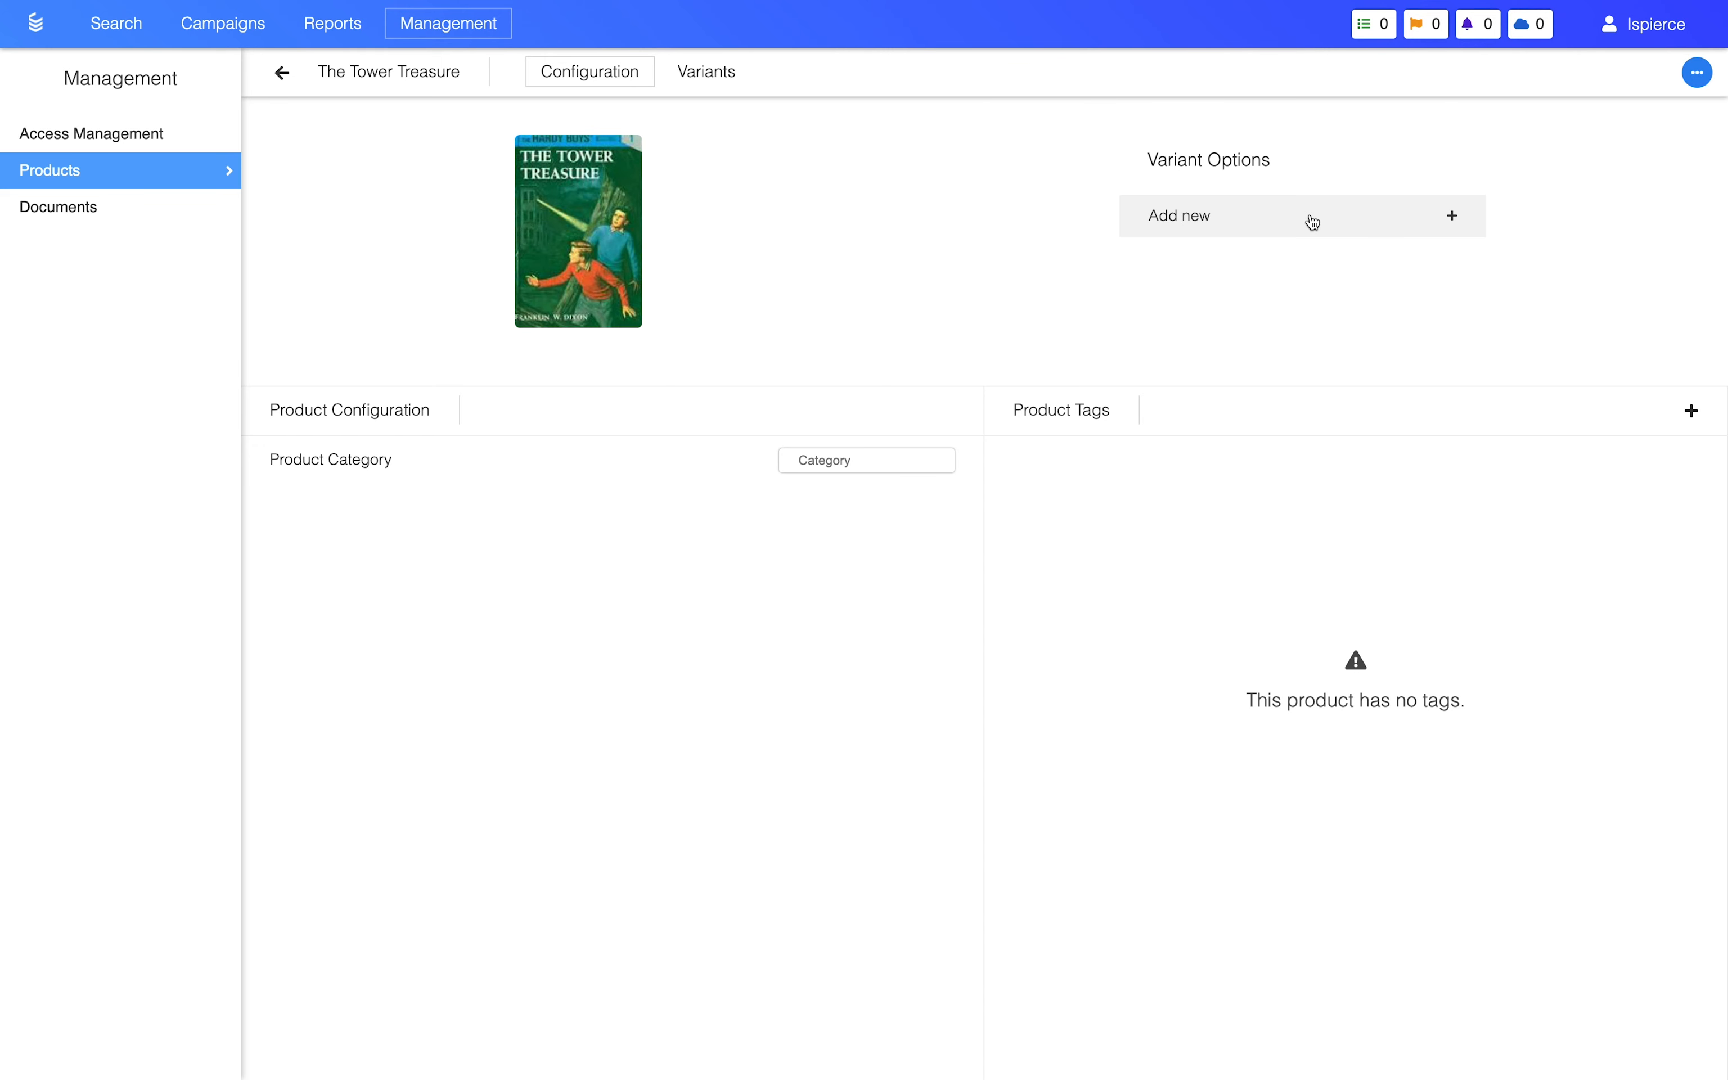
Step: Add a variant option named Format to The Tower Treasure product
click(1291, 224)
text(Format)
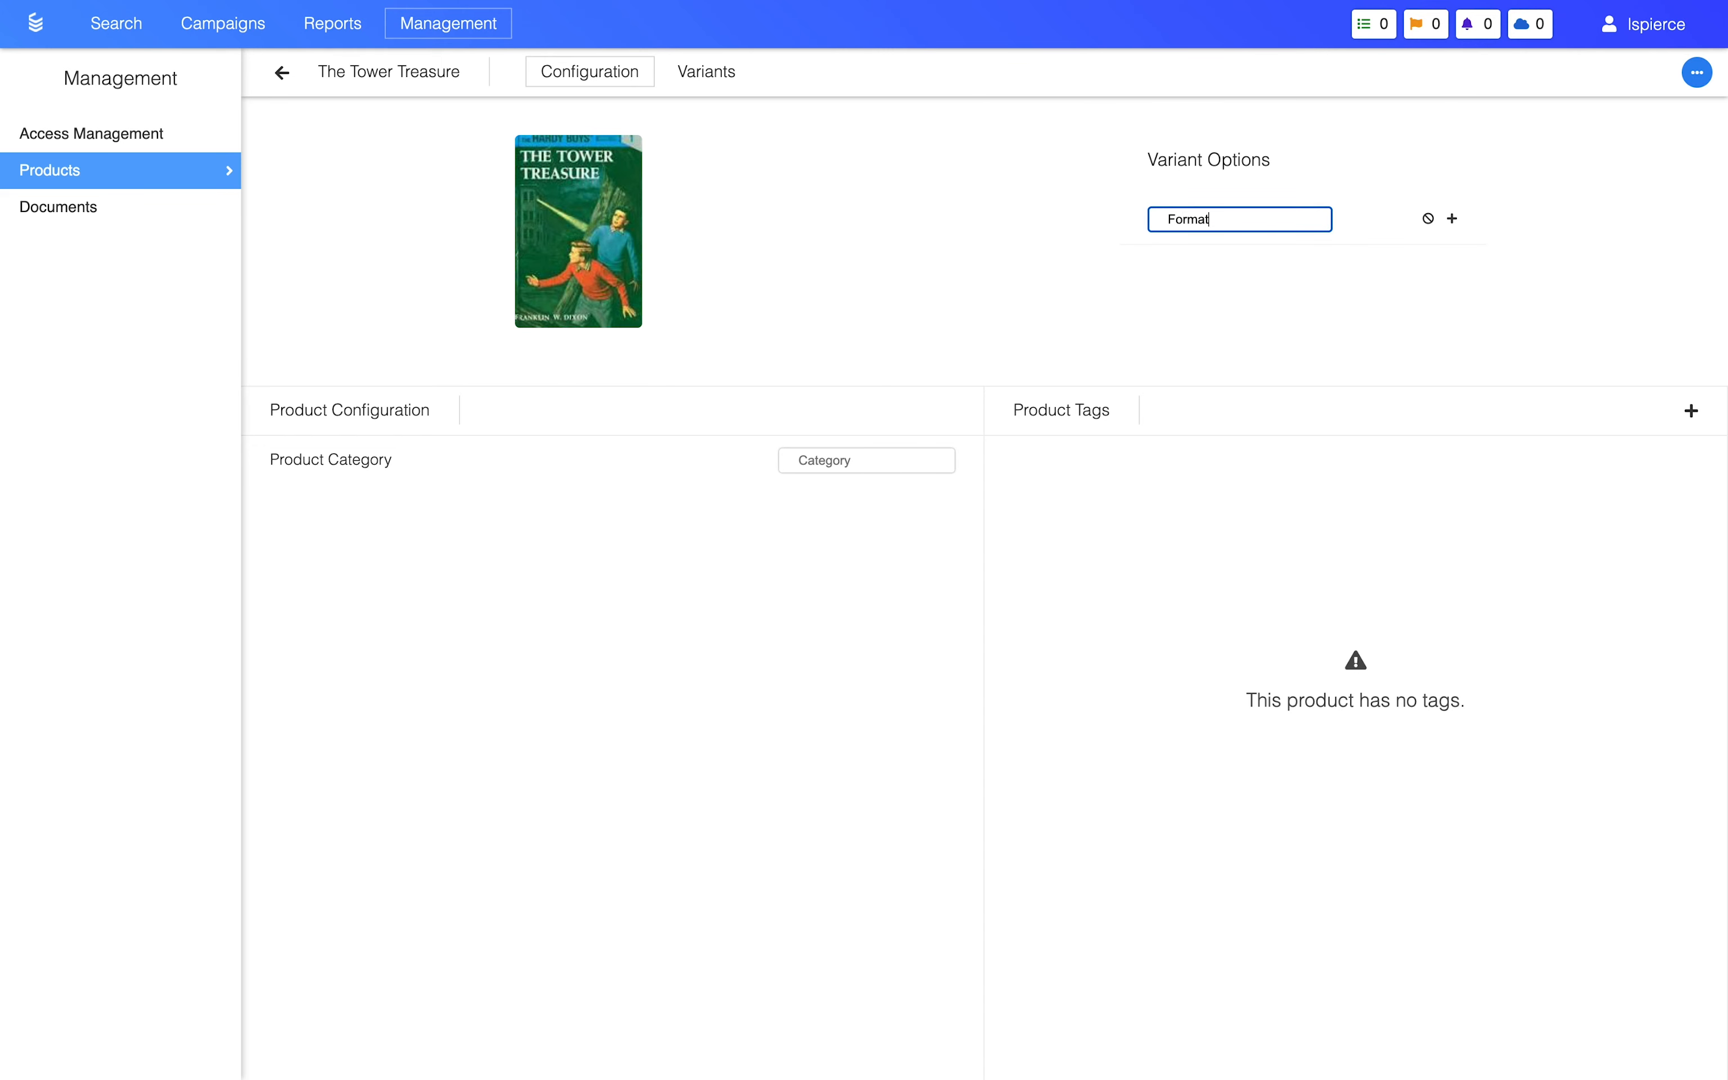
key(Return)
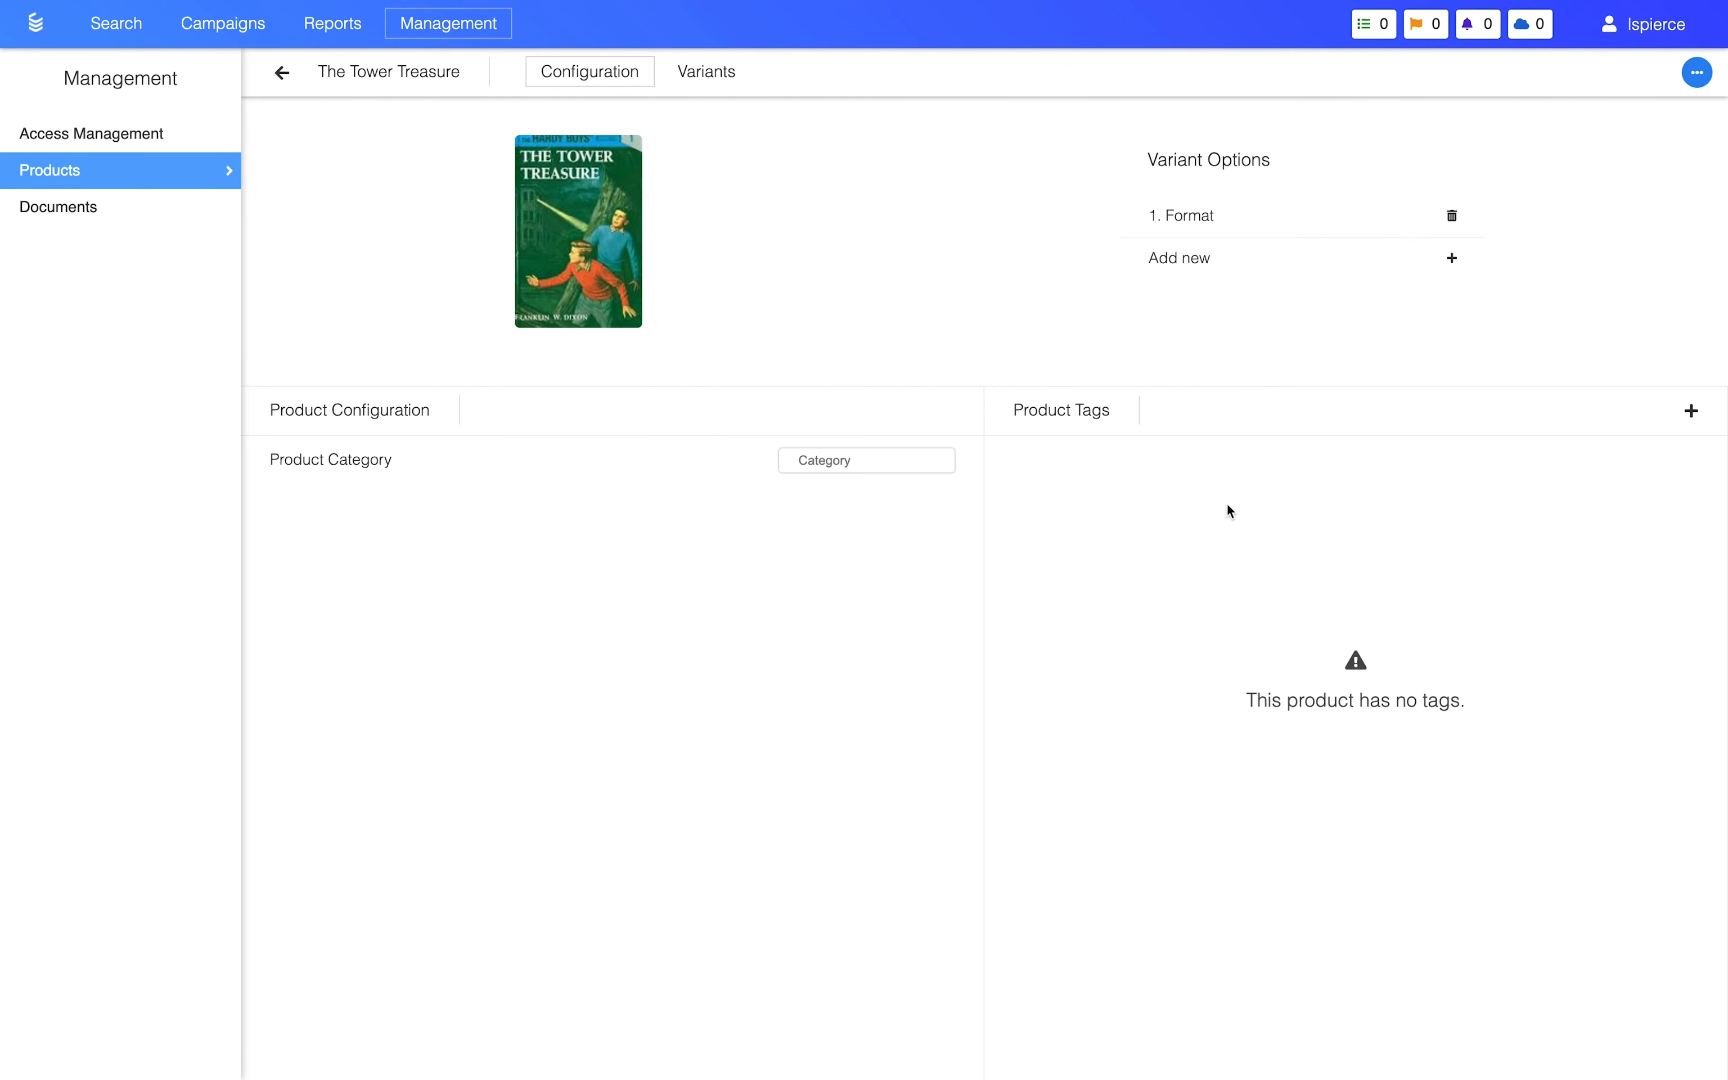
Step: Start a new variant of The Tower Treasure with format Paperback and a price per unit of $13.95
click(721, 84)
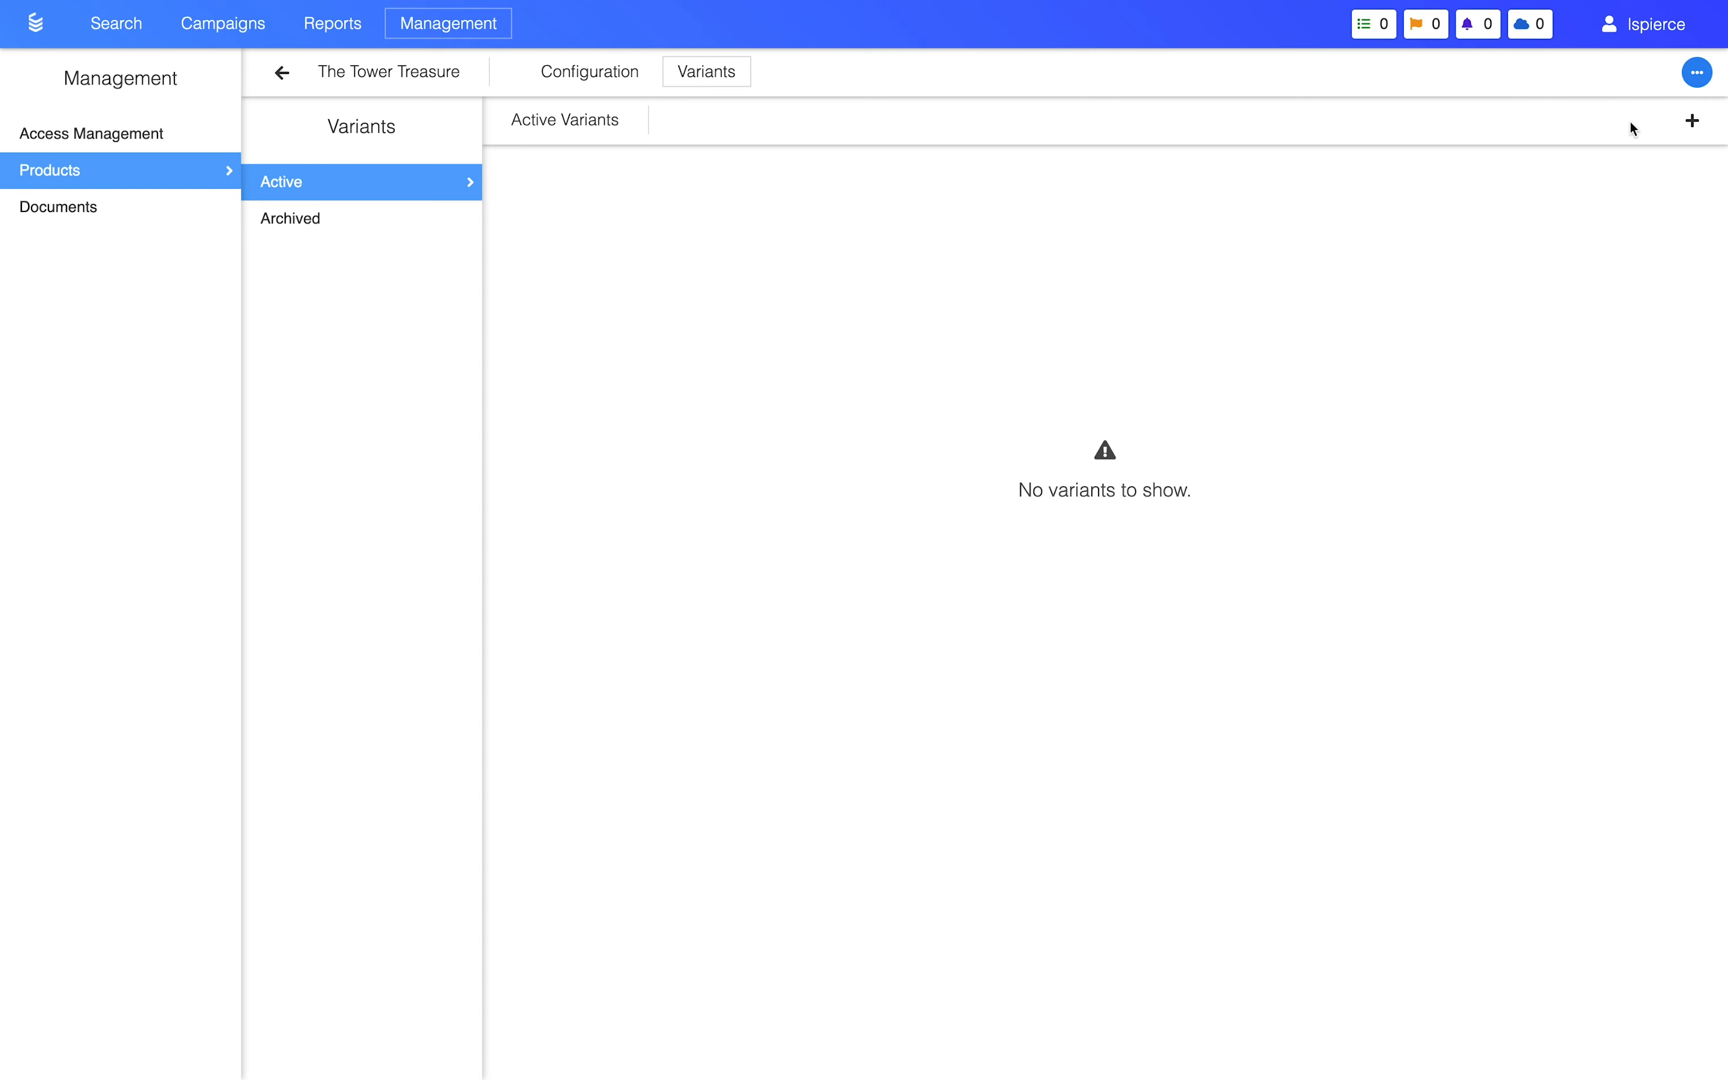
click(1697, 122)
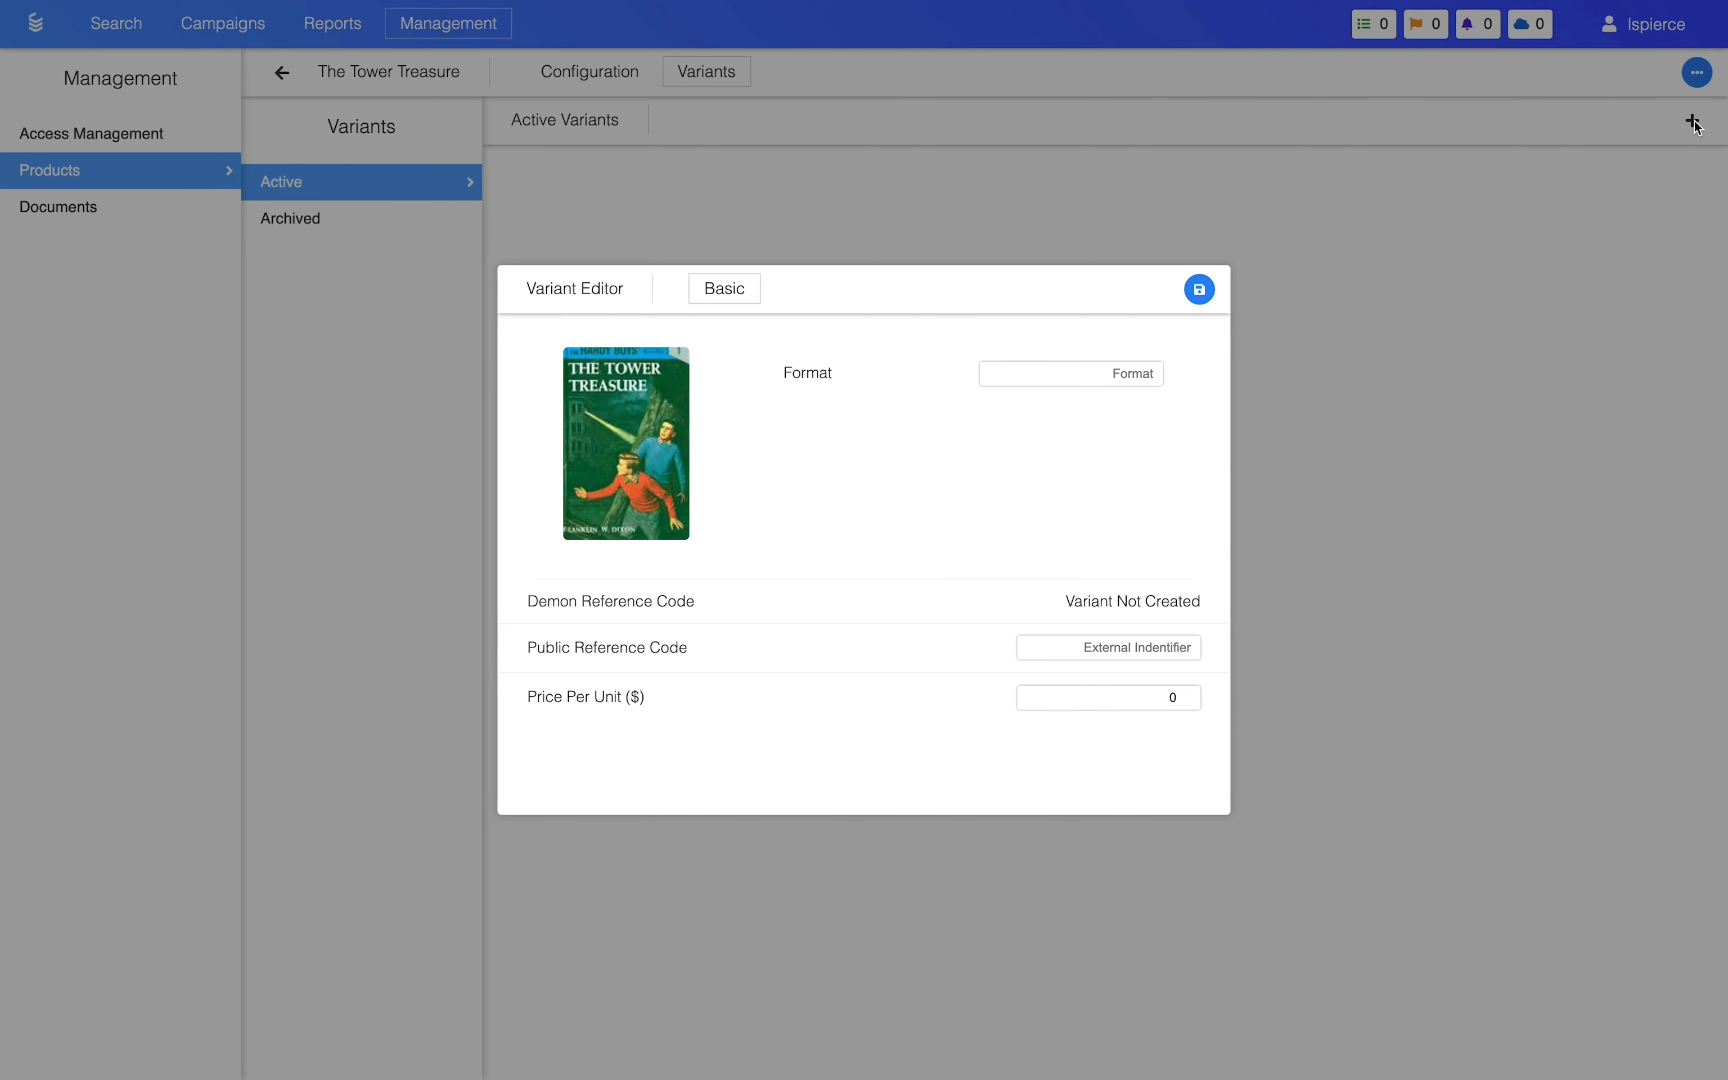
click(1115, 382)
text(Paperback)
click(1143, 698)
text(13.95)
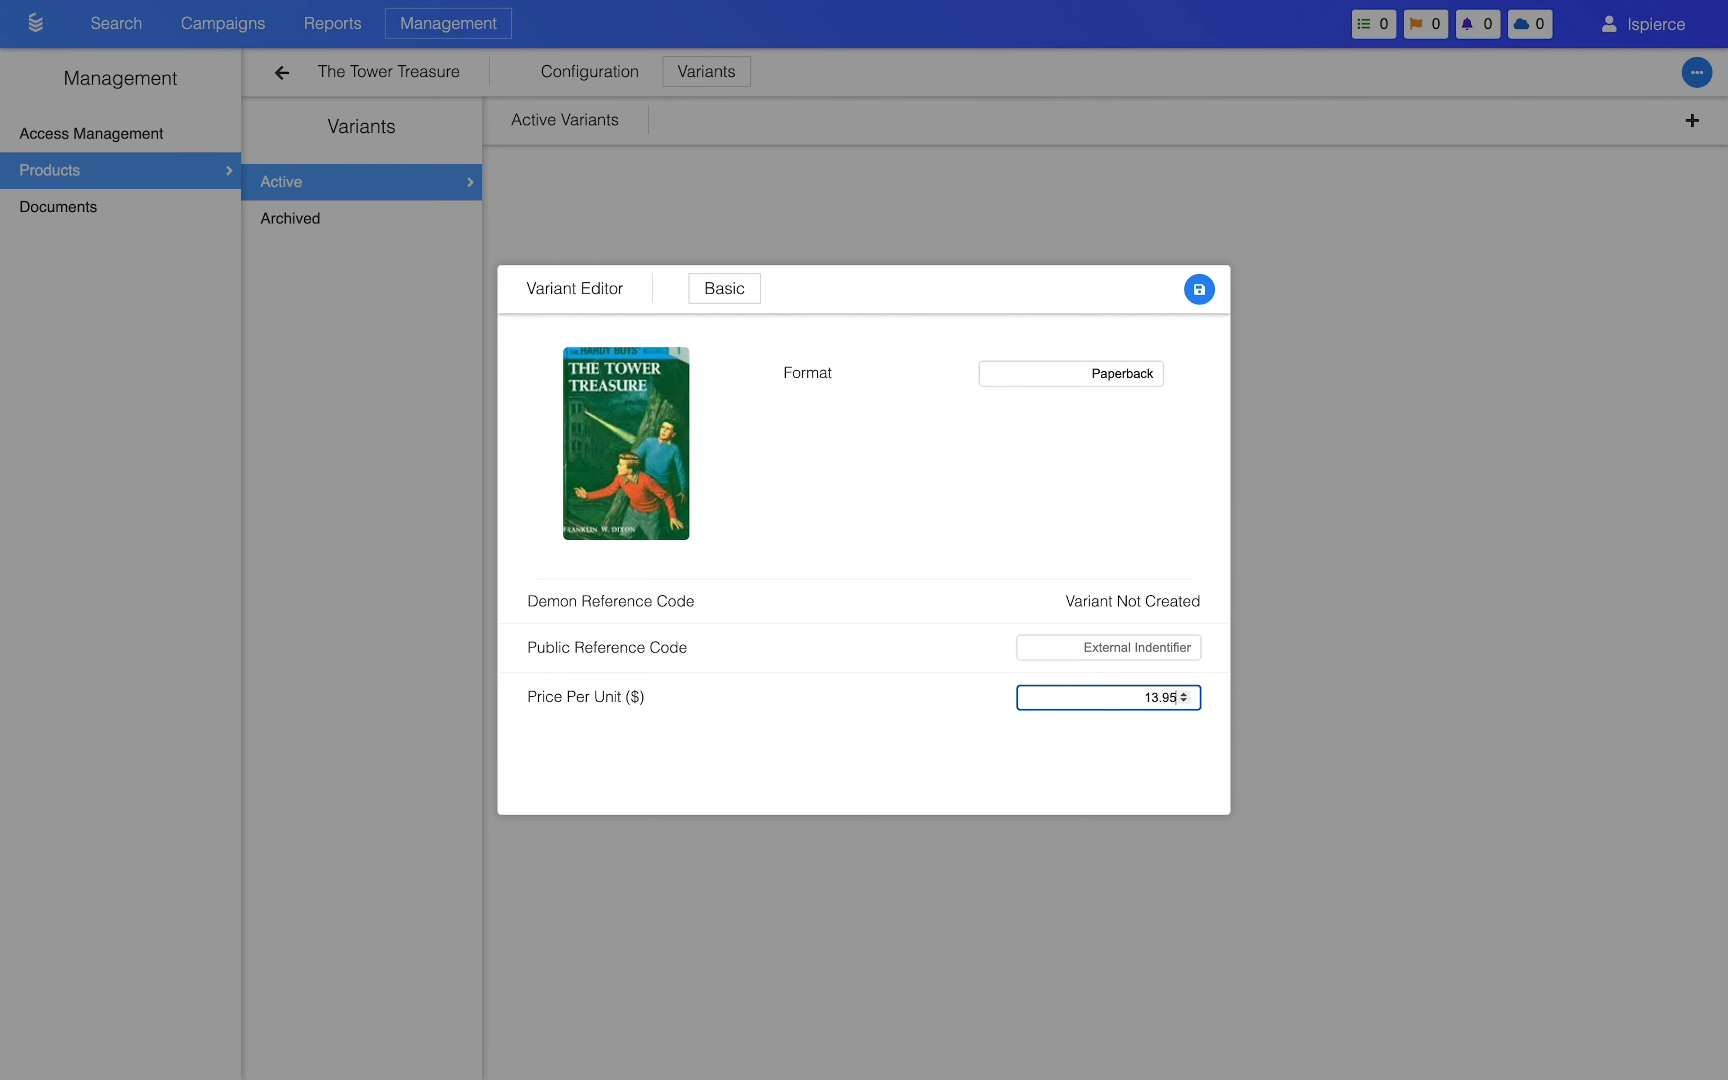
Step: Look at the image selector for the Paperback variant and close it without choosing an image
mouse_move(675, 469)
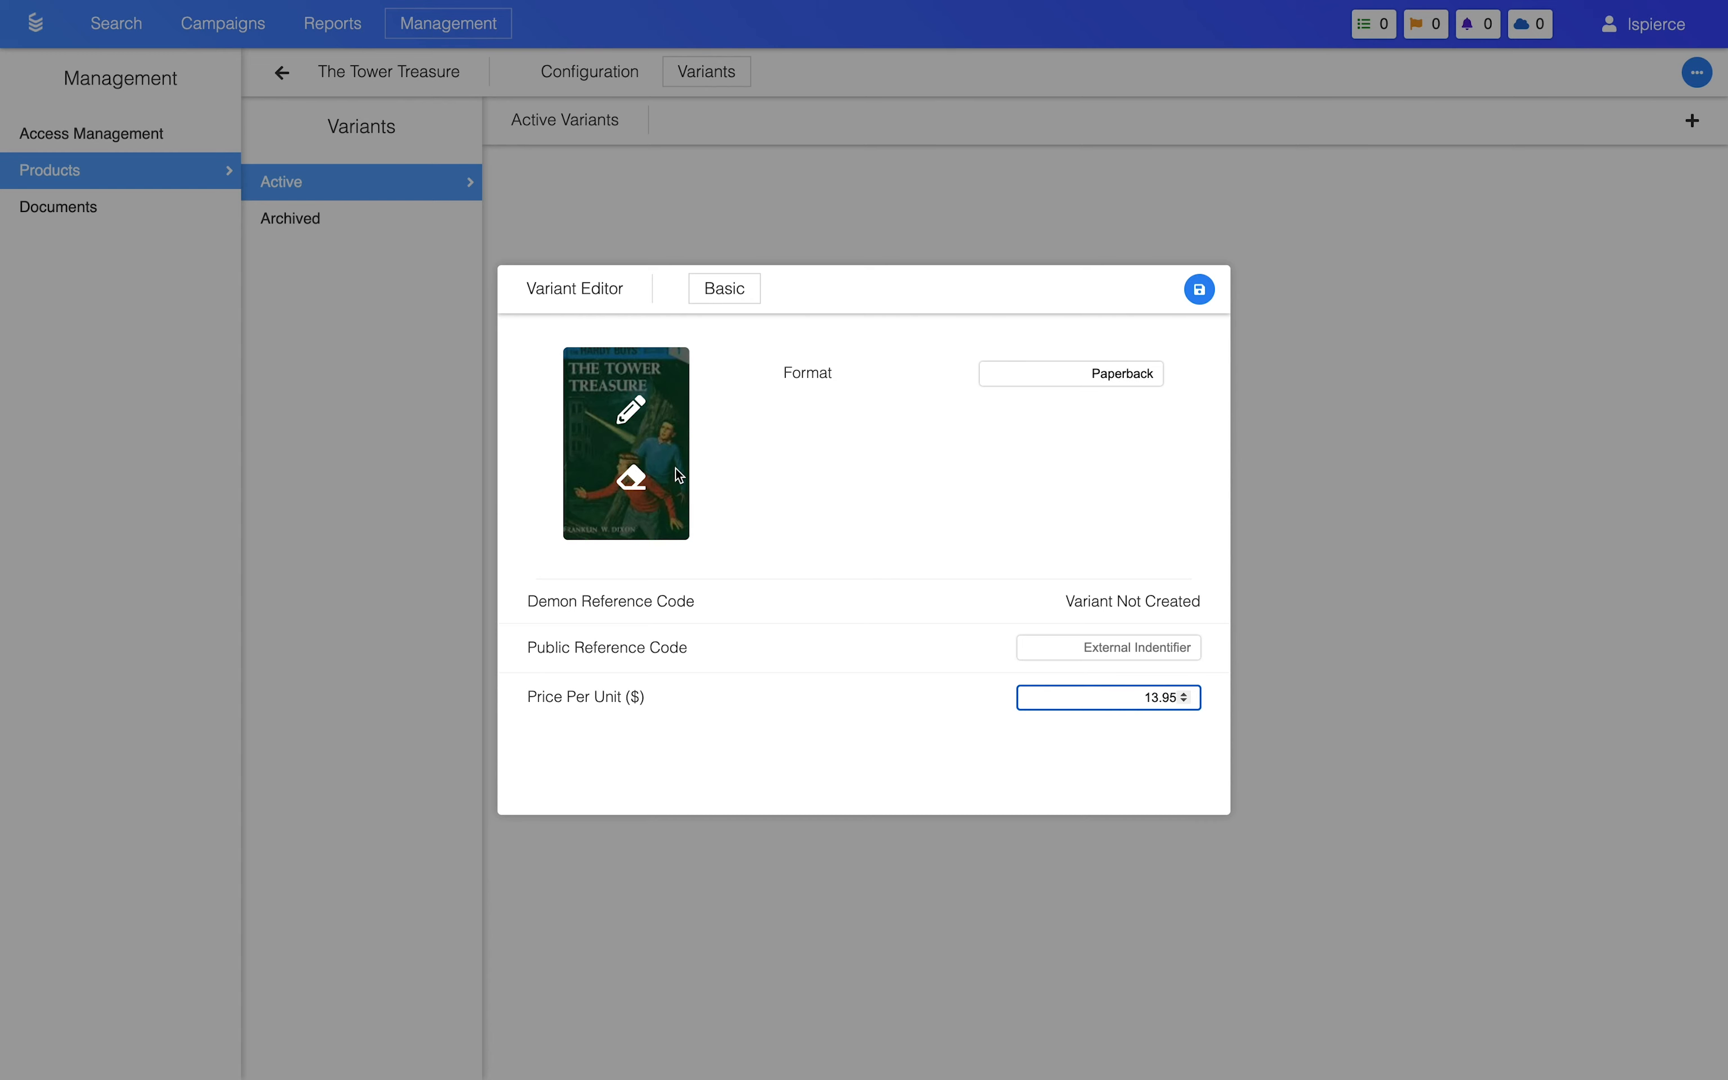
click(632, 413)
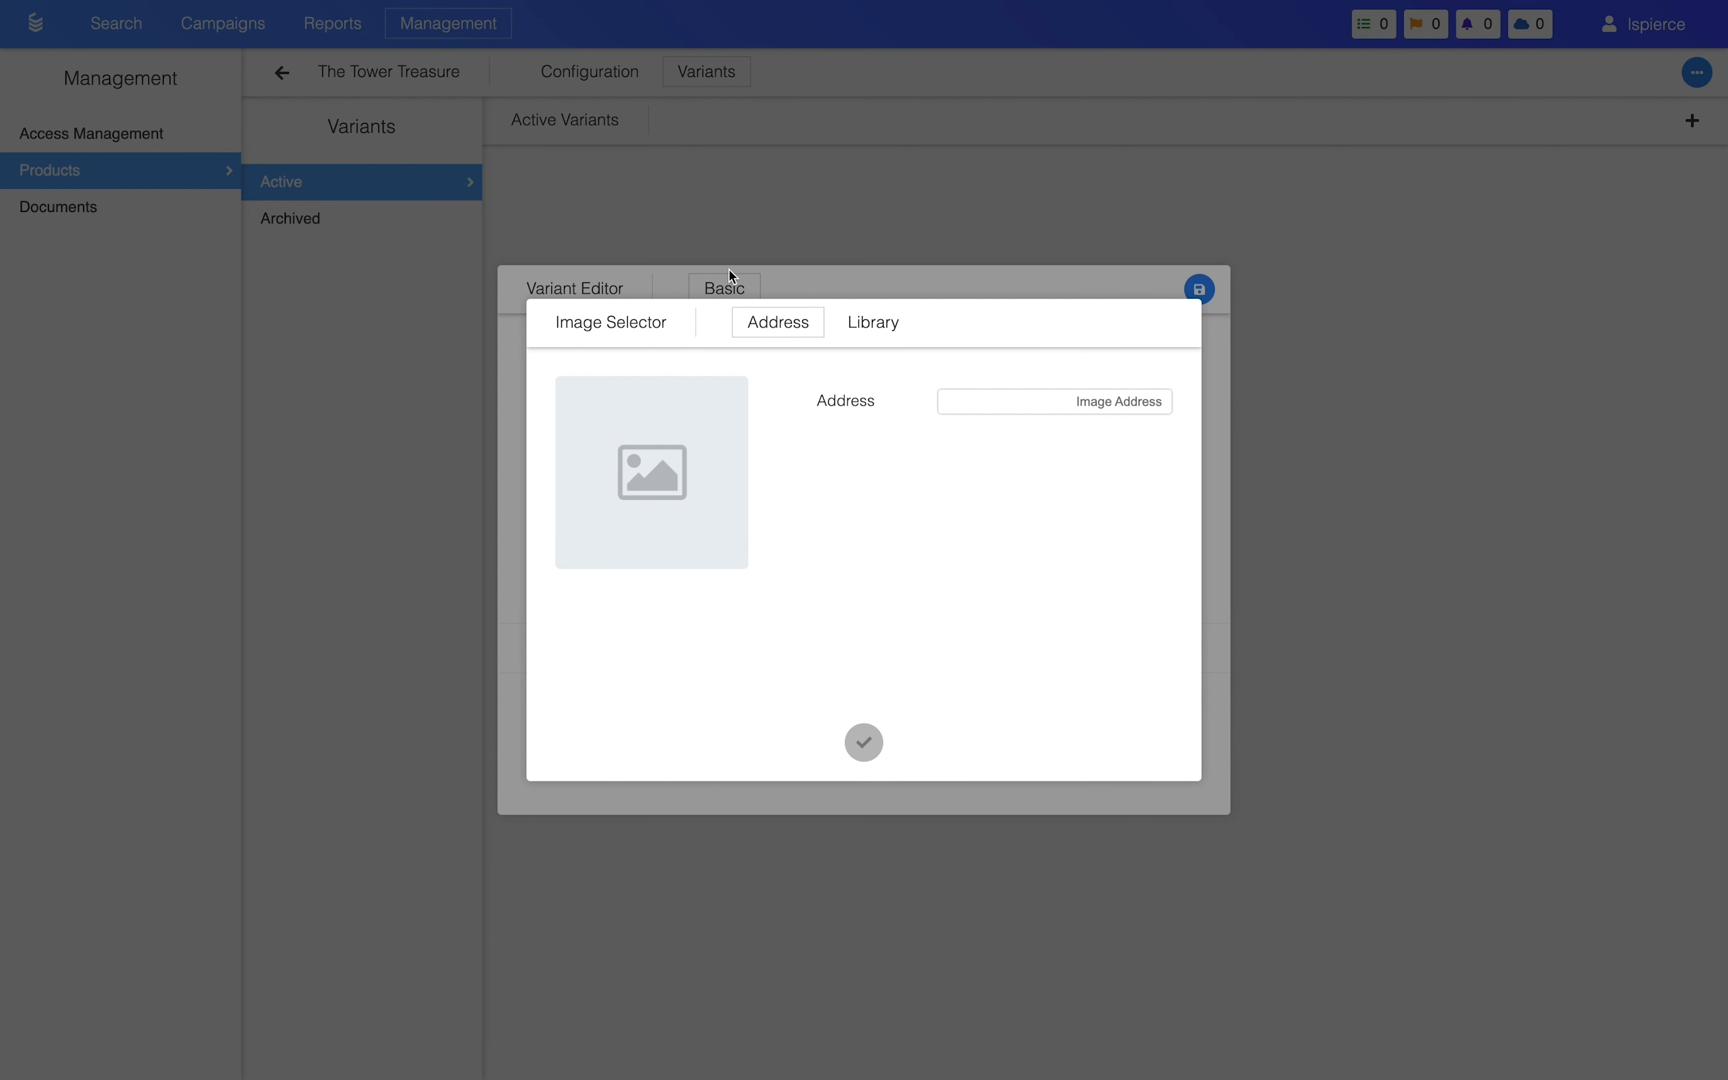
click(729, 270)
click(1088, 647)
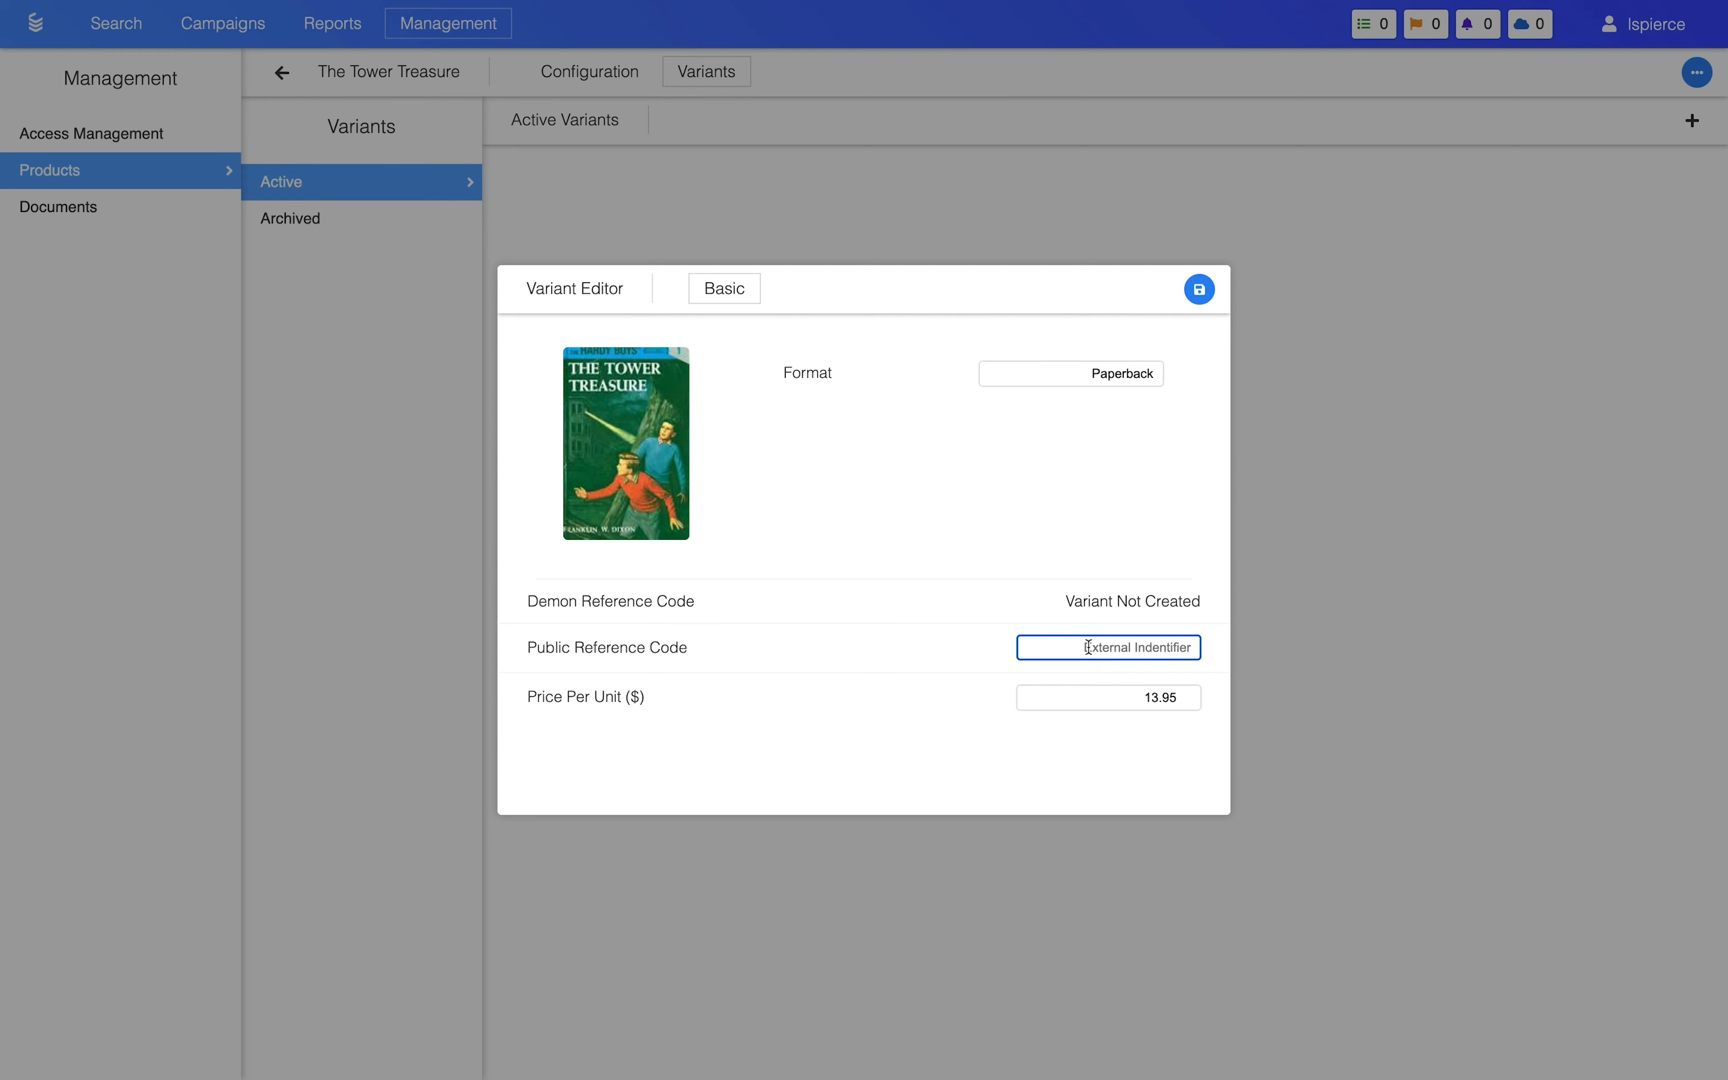
text(9781440673154)
click(1199, 289)
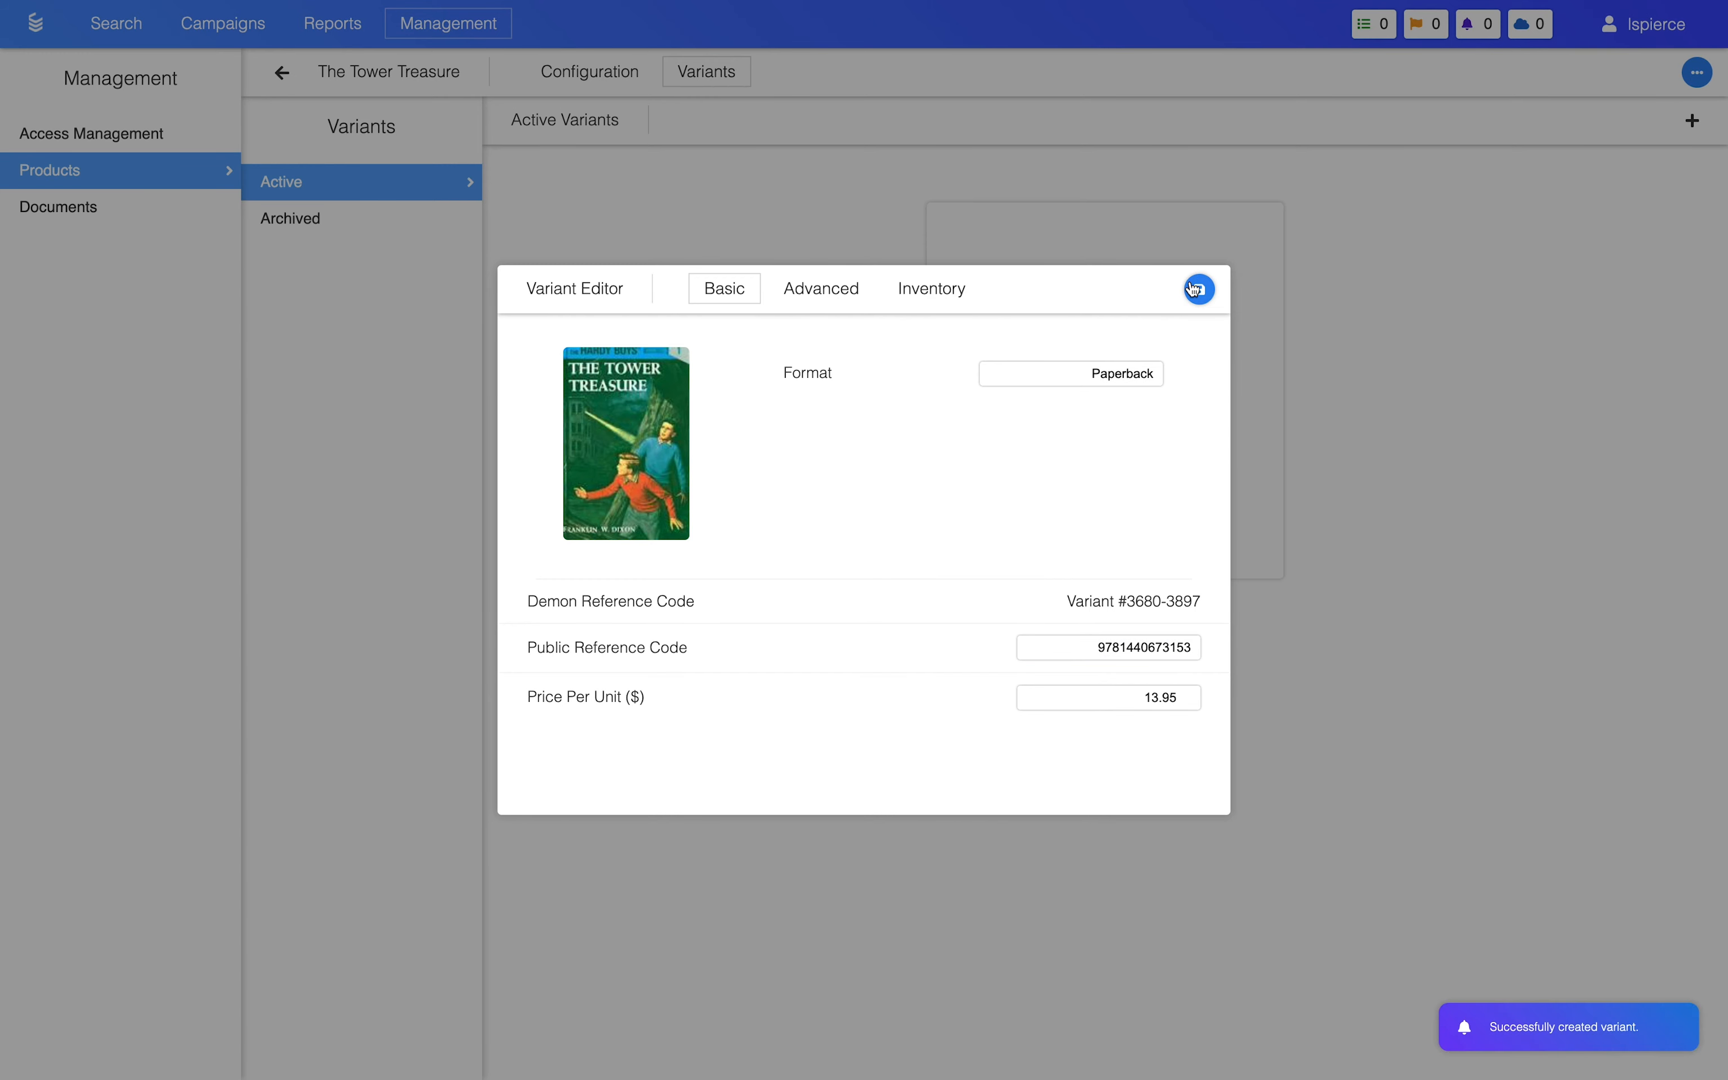
click(1258, 247)
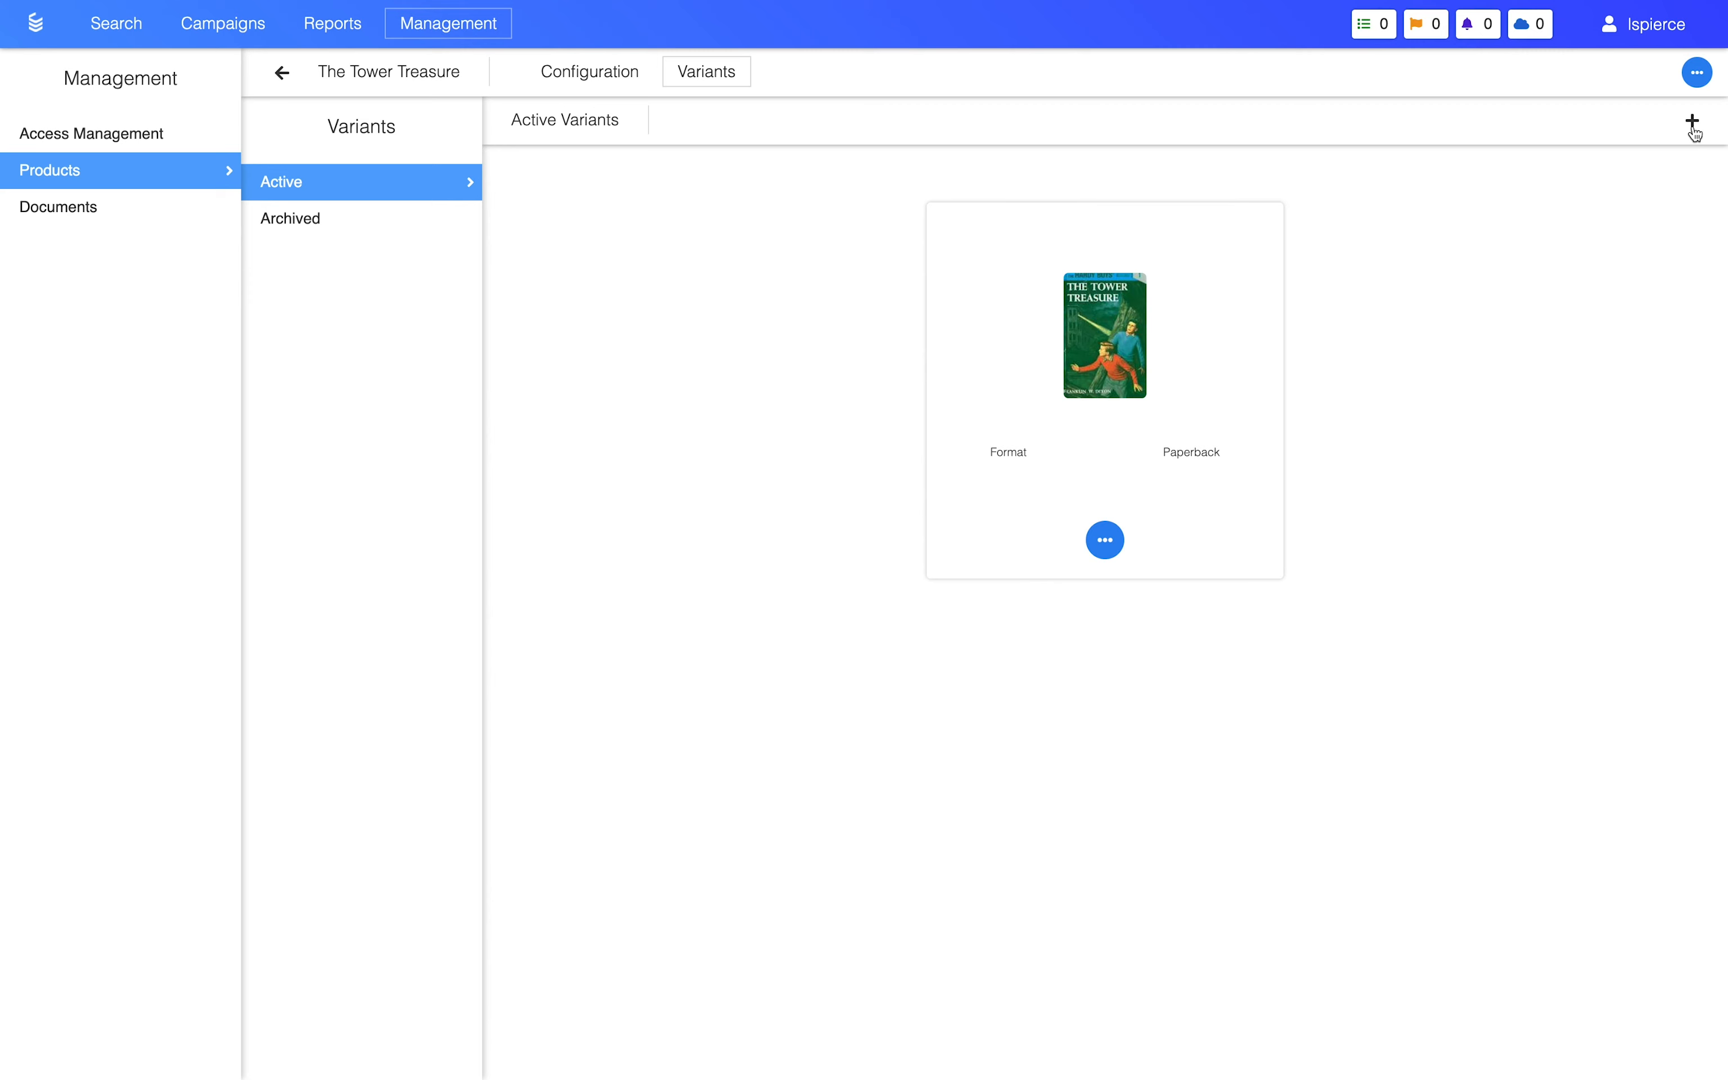
click(1693, 122)
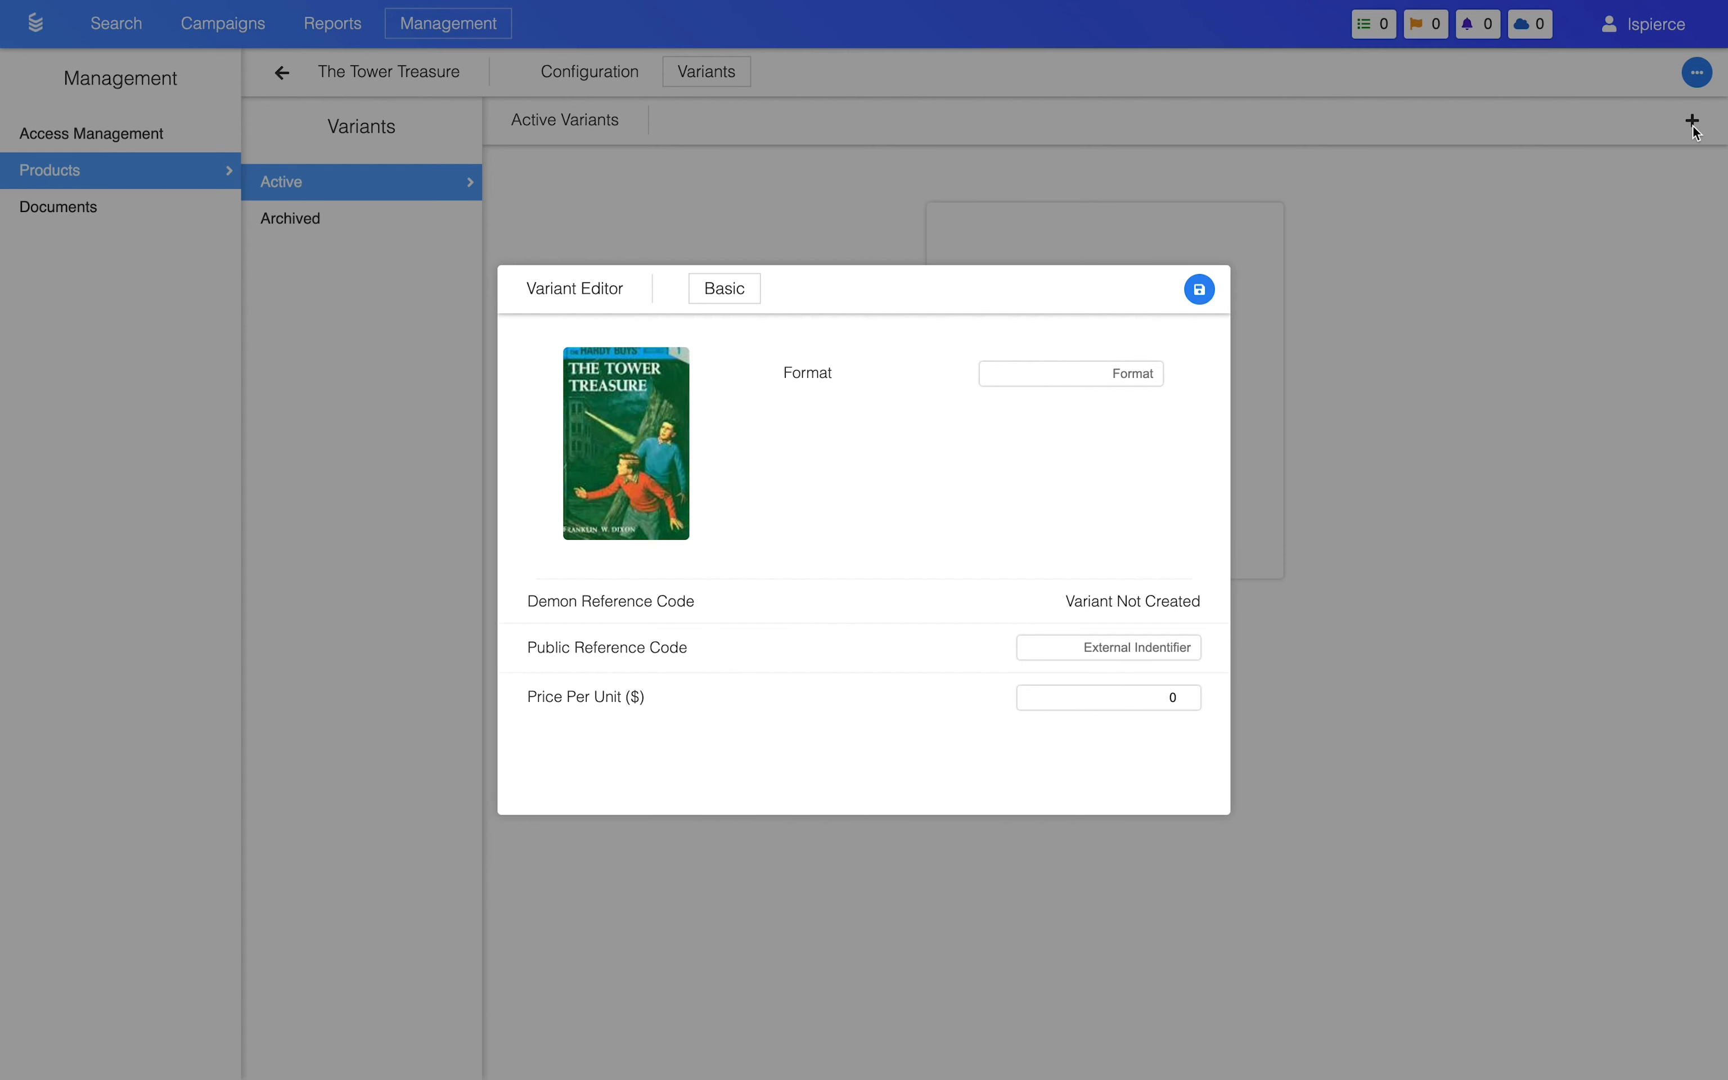
click(1133, 367)
text(Hardcover)
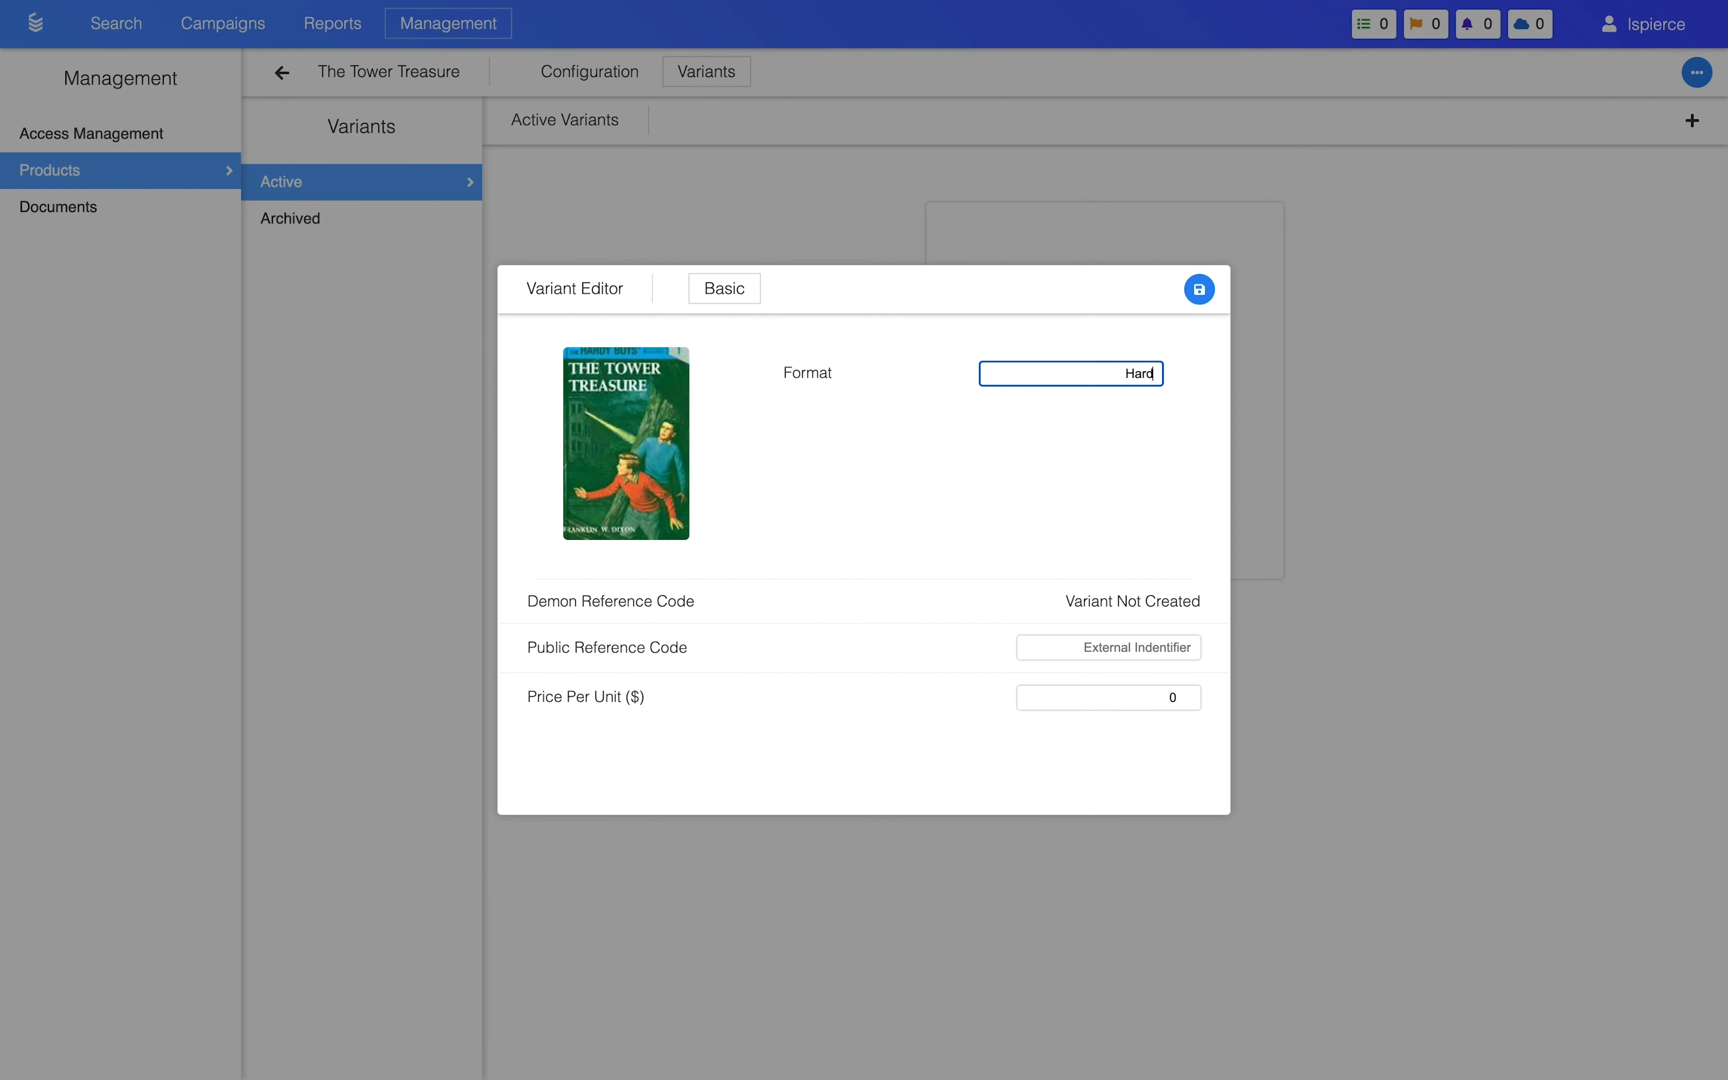
click(1111, 706)
key(BackSpace)
text(13.95)
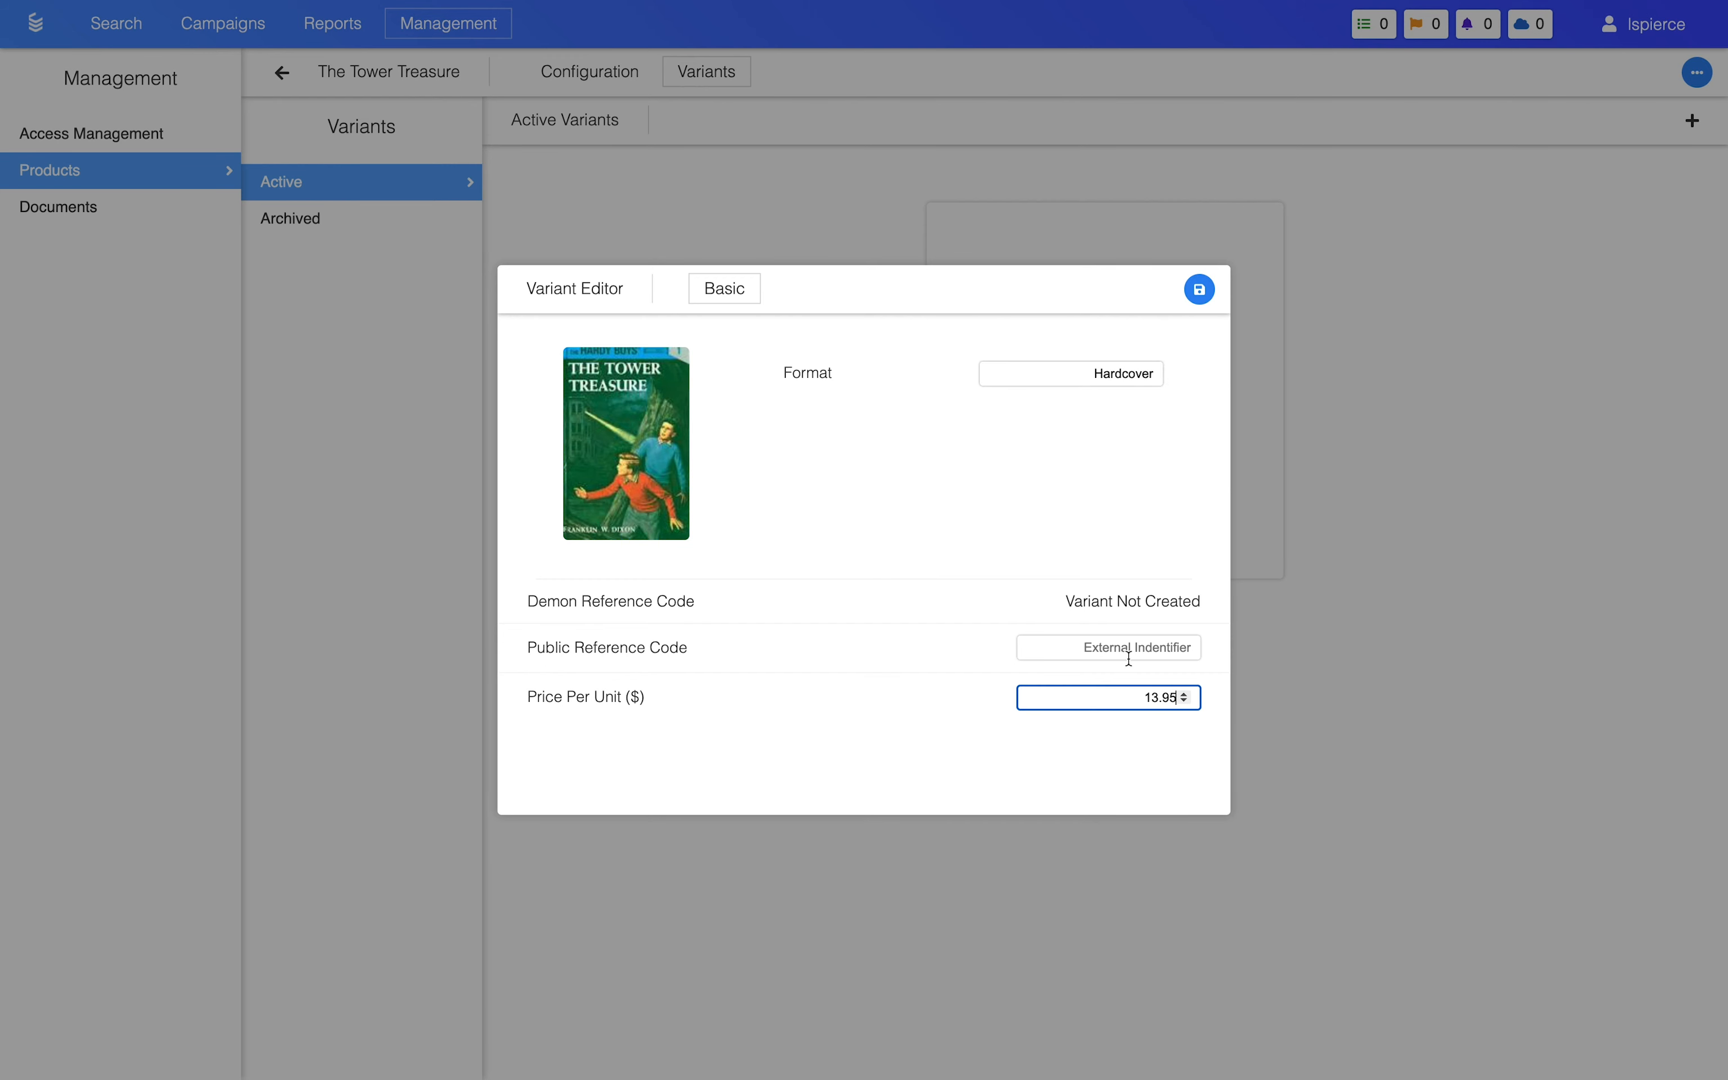
click(1130, 657)
click(1138, 672)
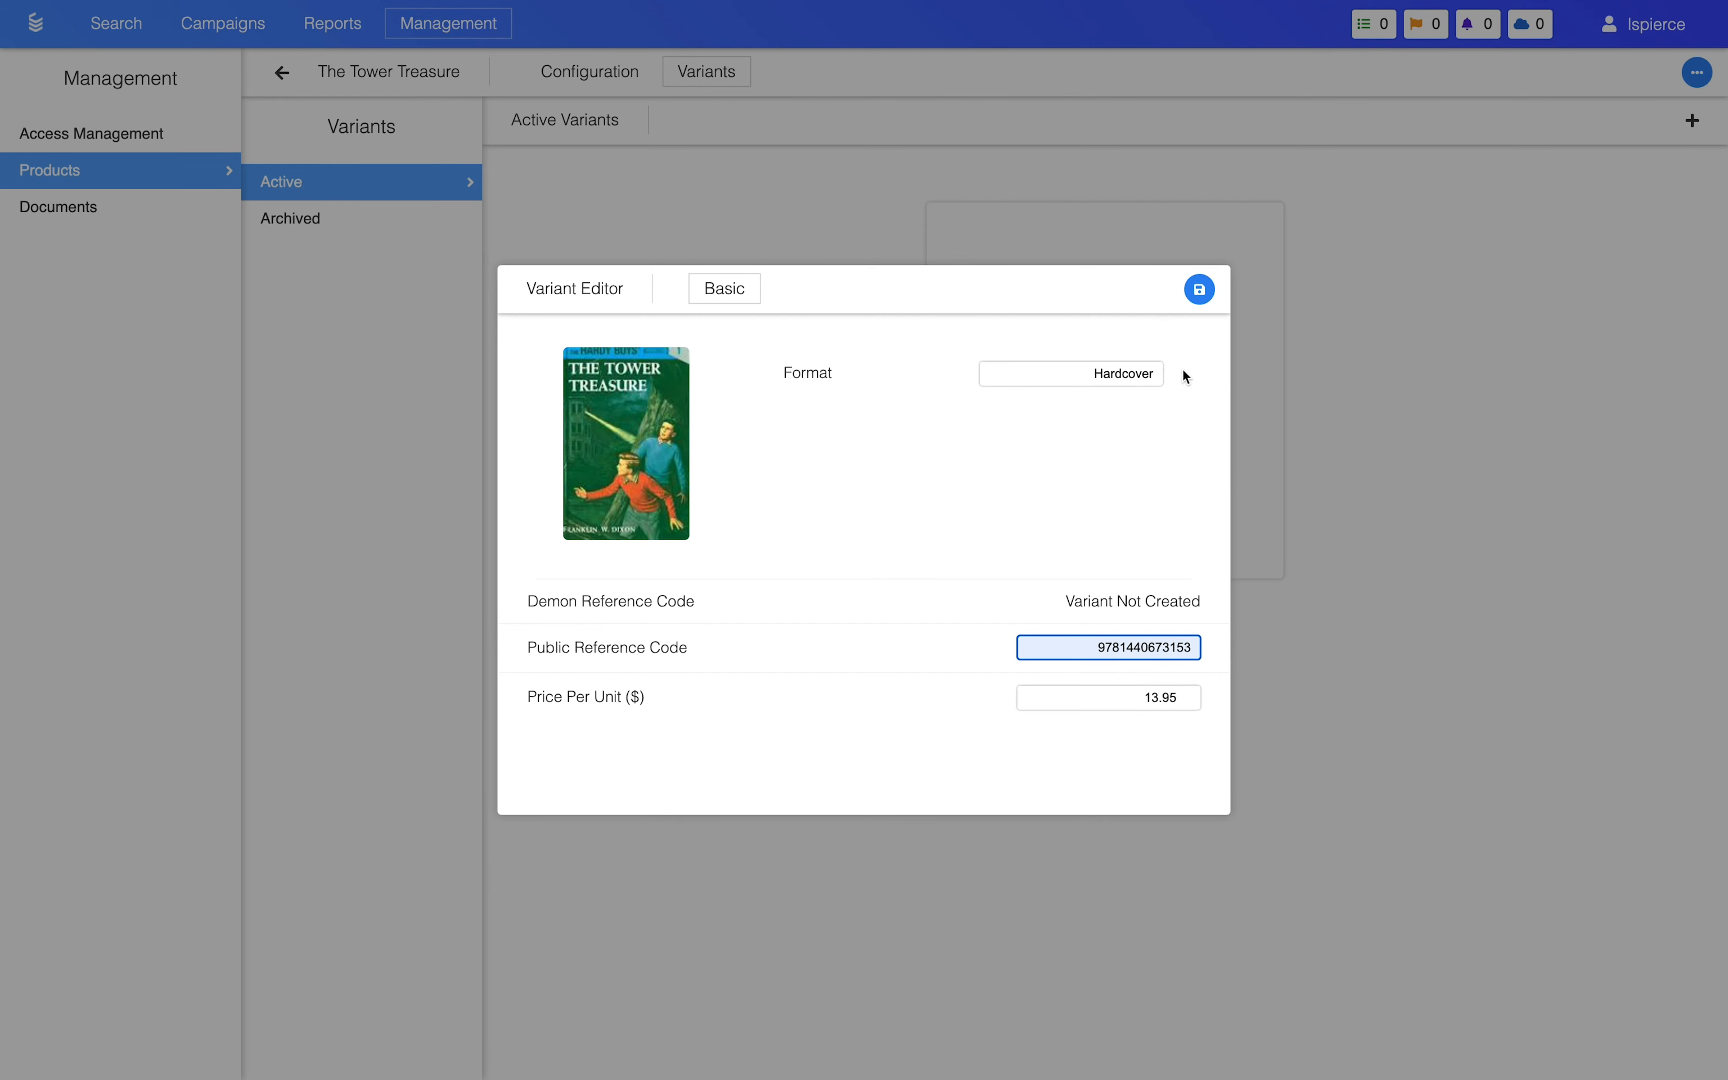
click(1200, 291)
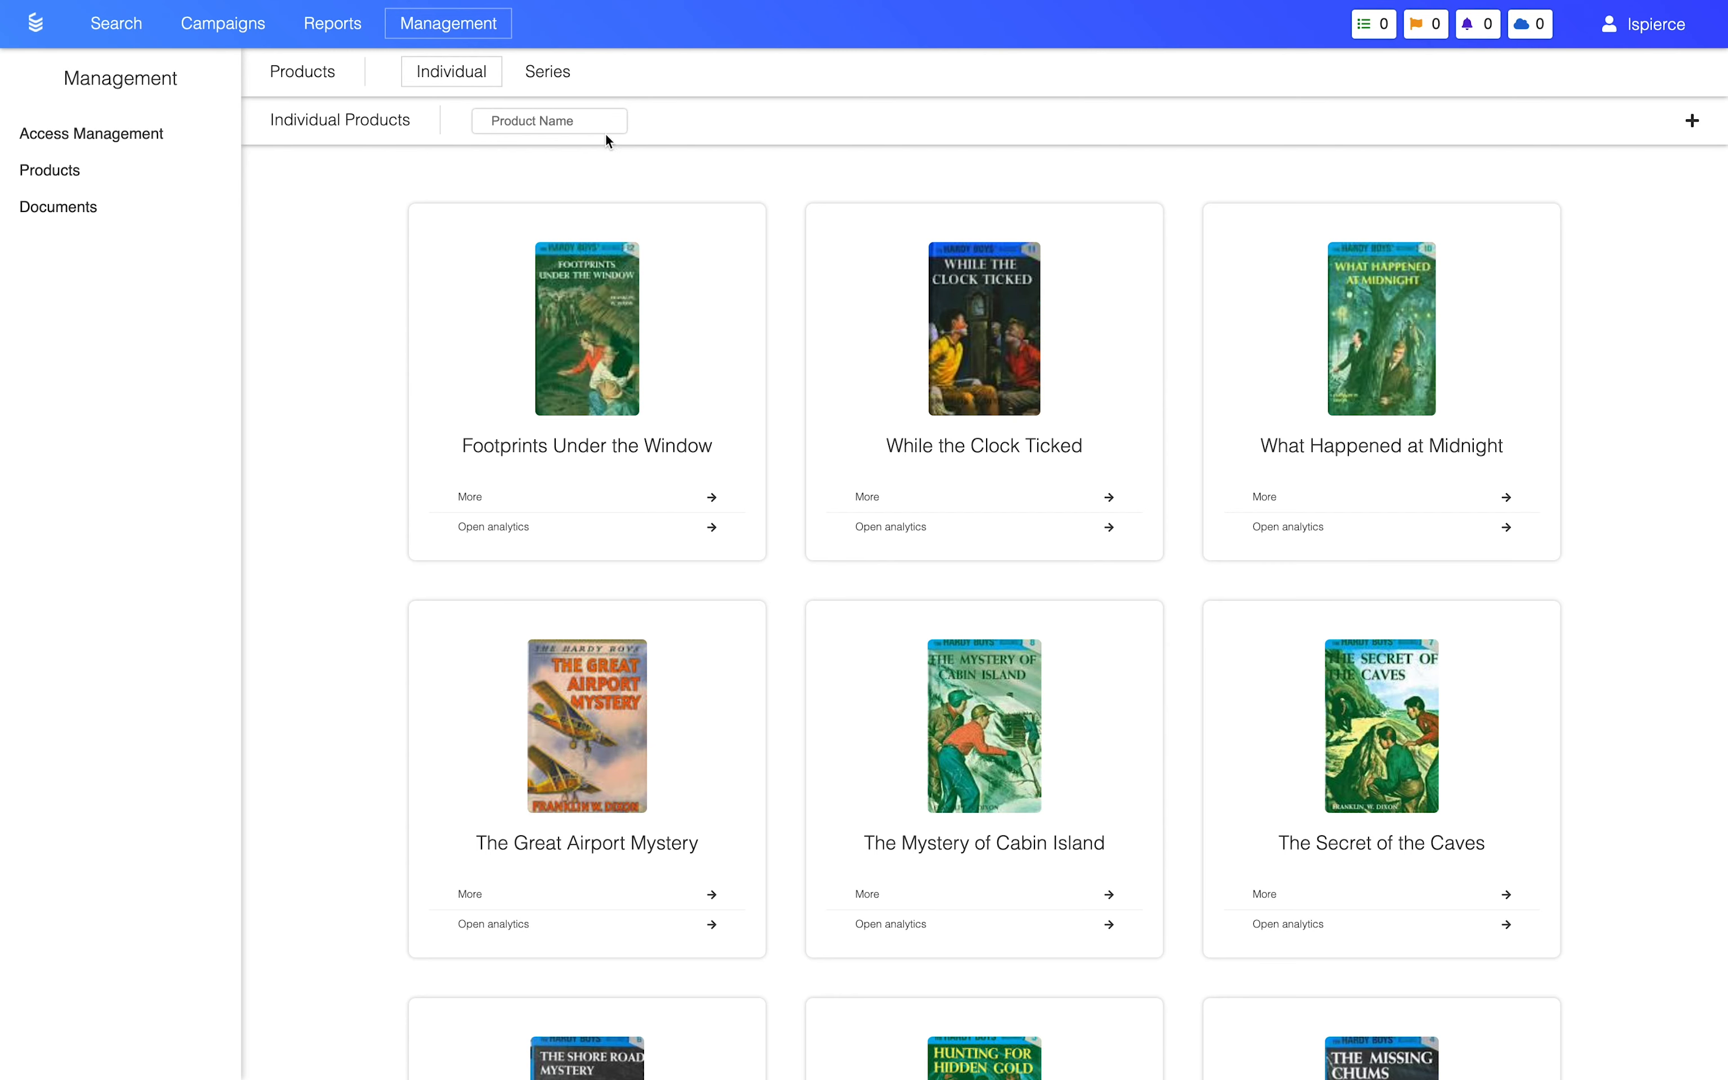
Step: Create a product series named Hardy Boys
click(560, 84)
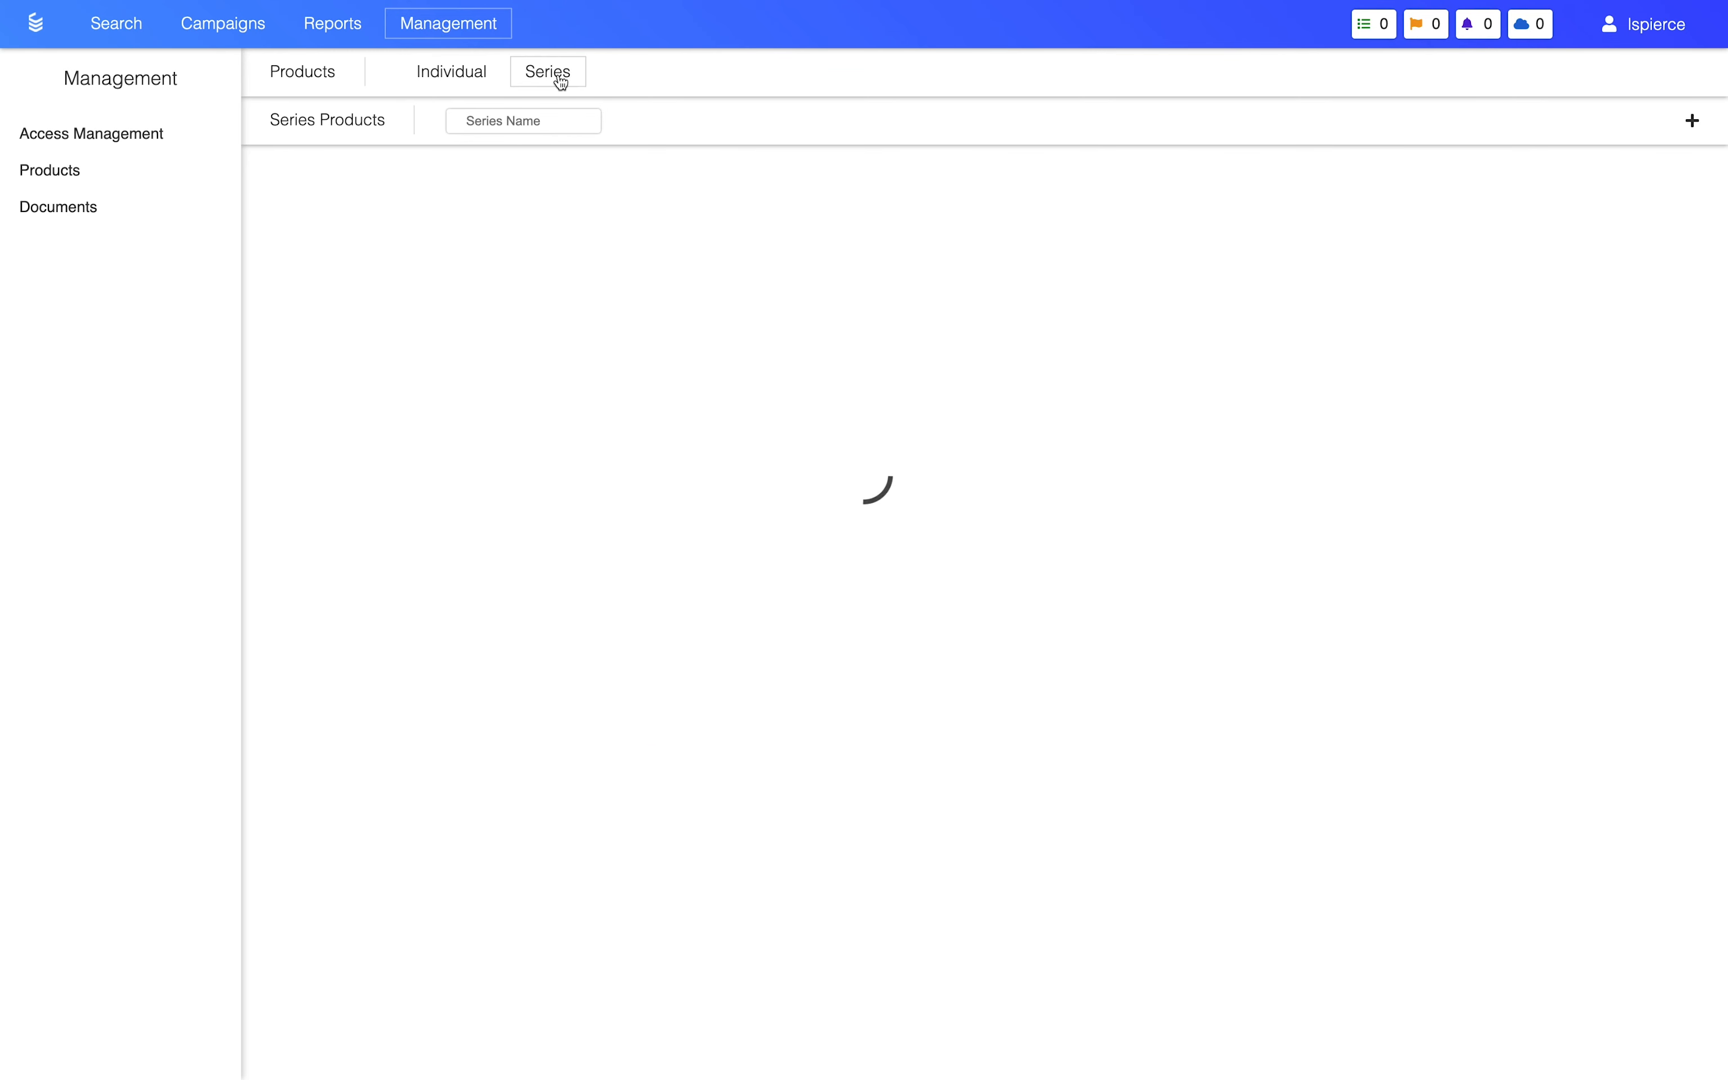
click(1693, 122)
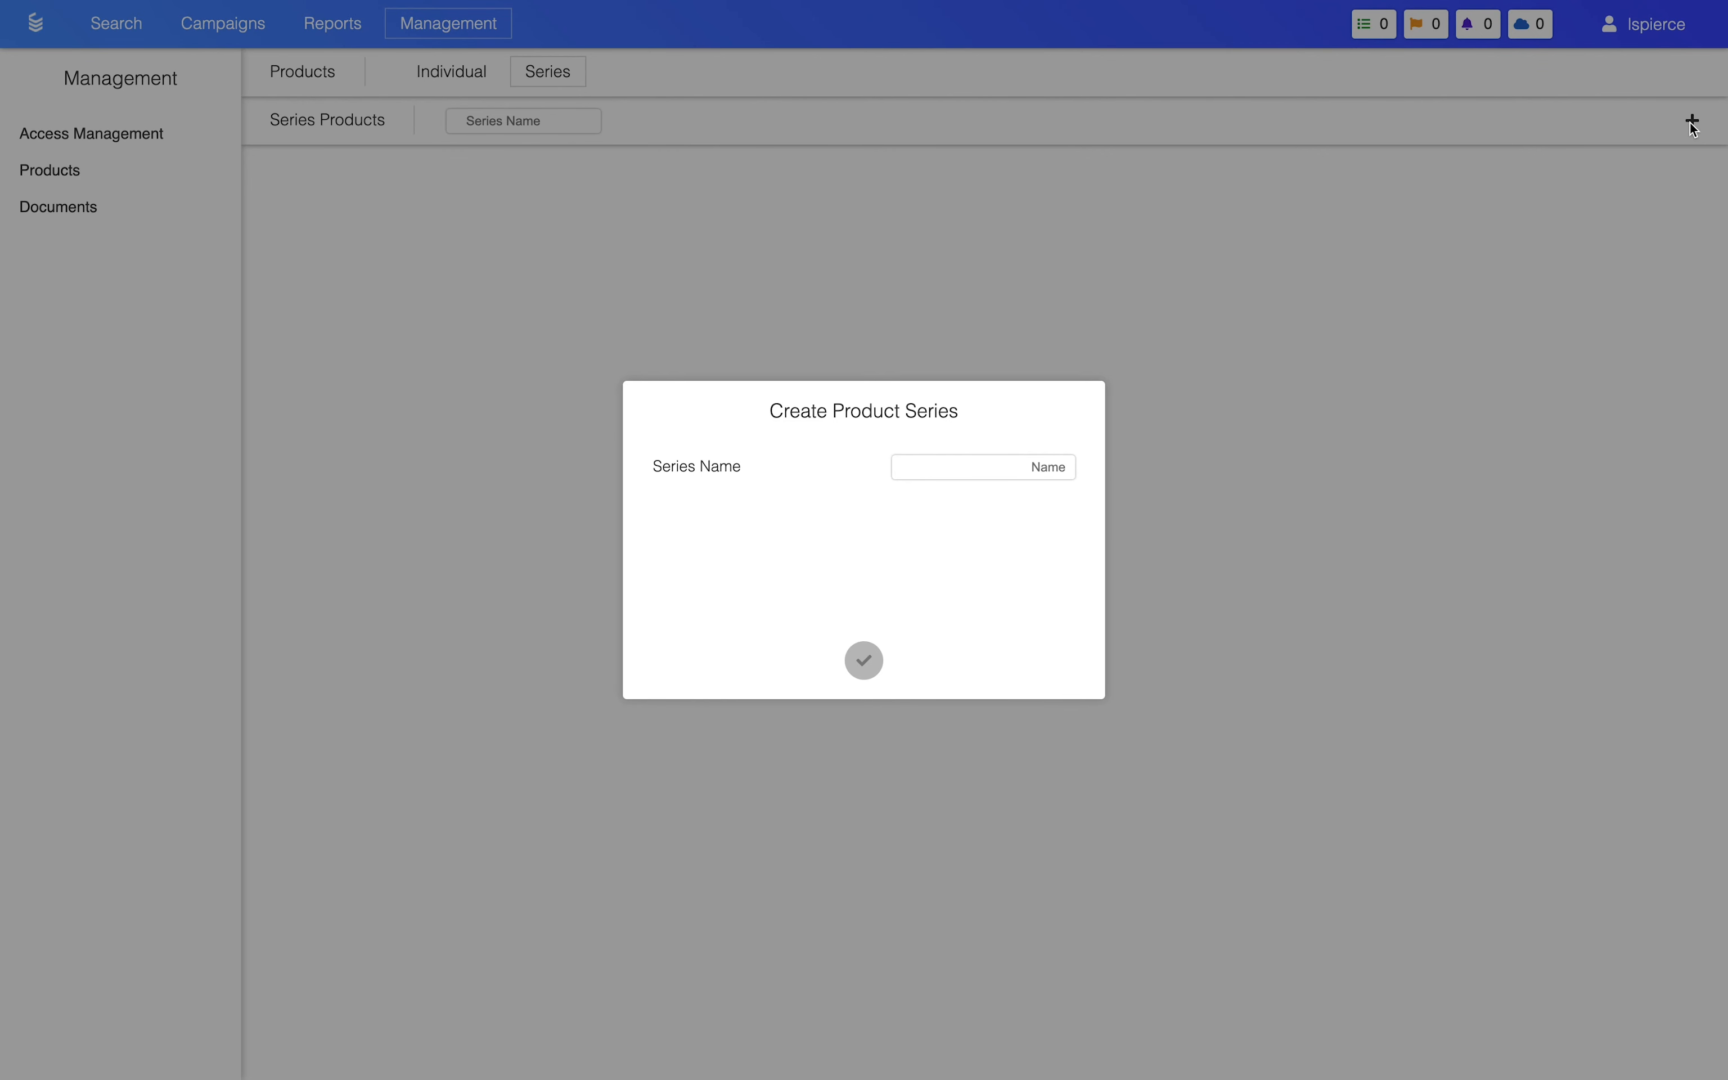
click(1024, 474)
text(Hardy Boys)
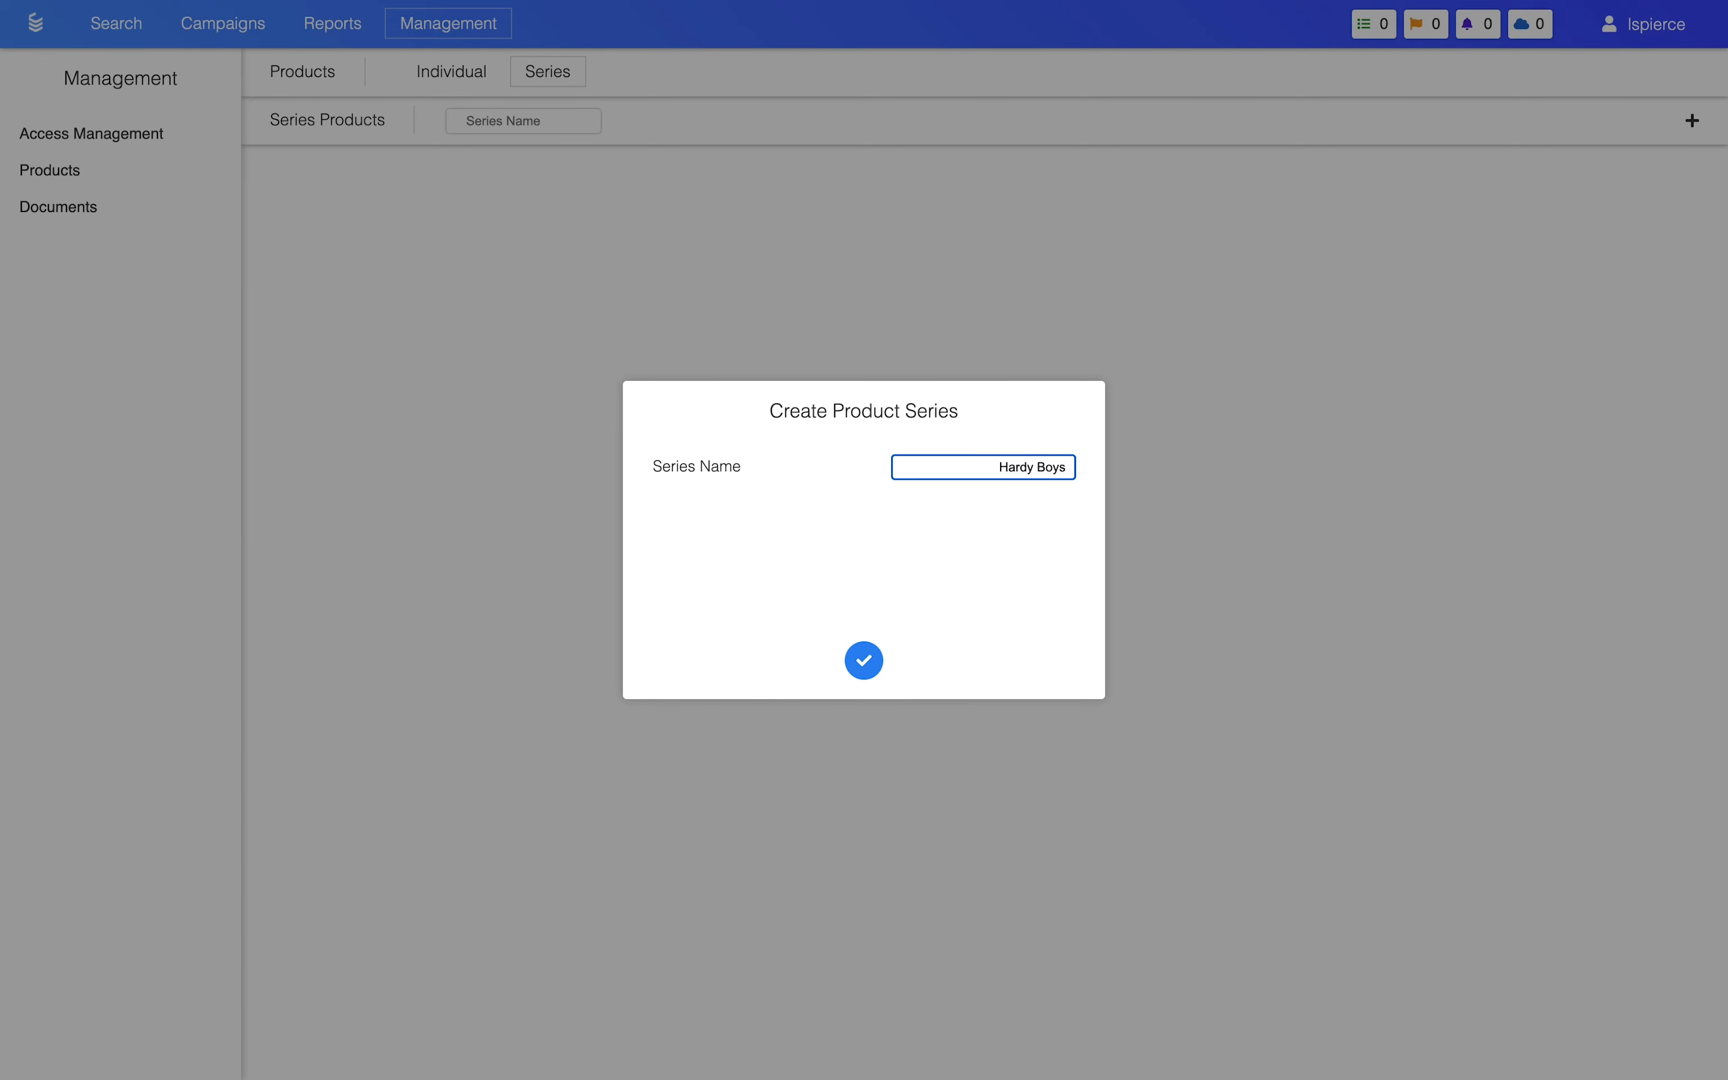
click(864, 660)
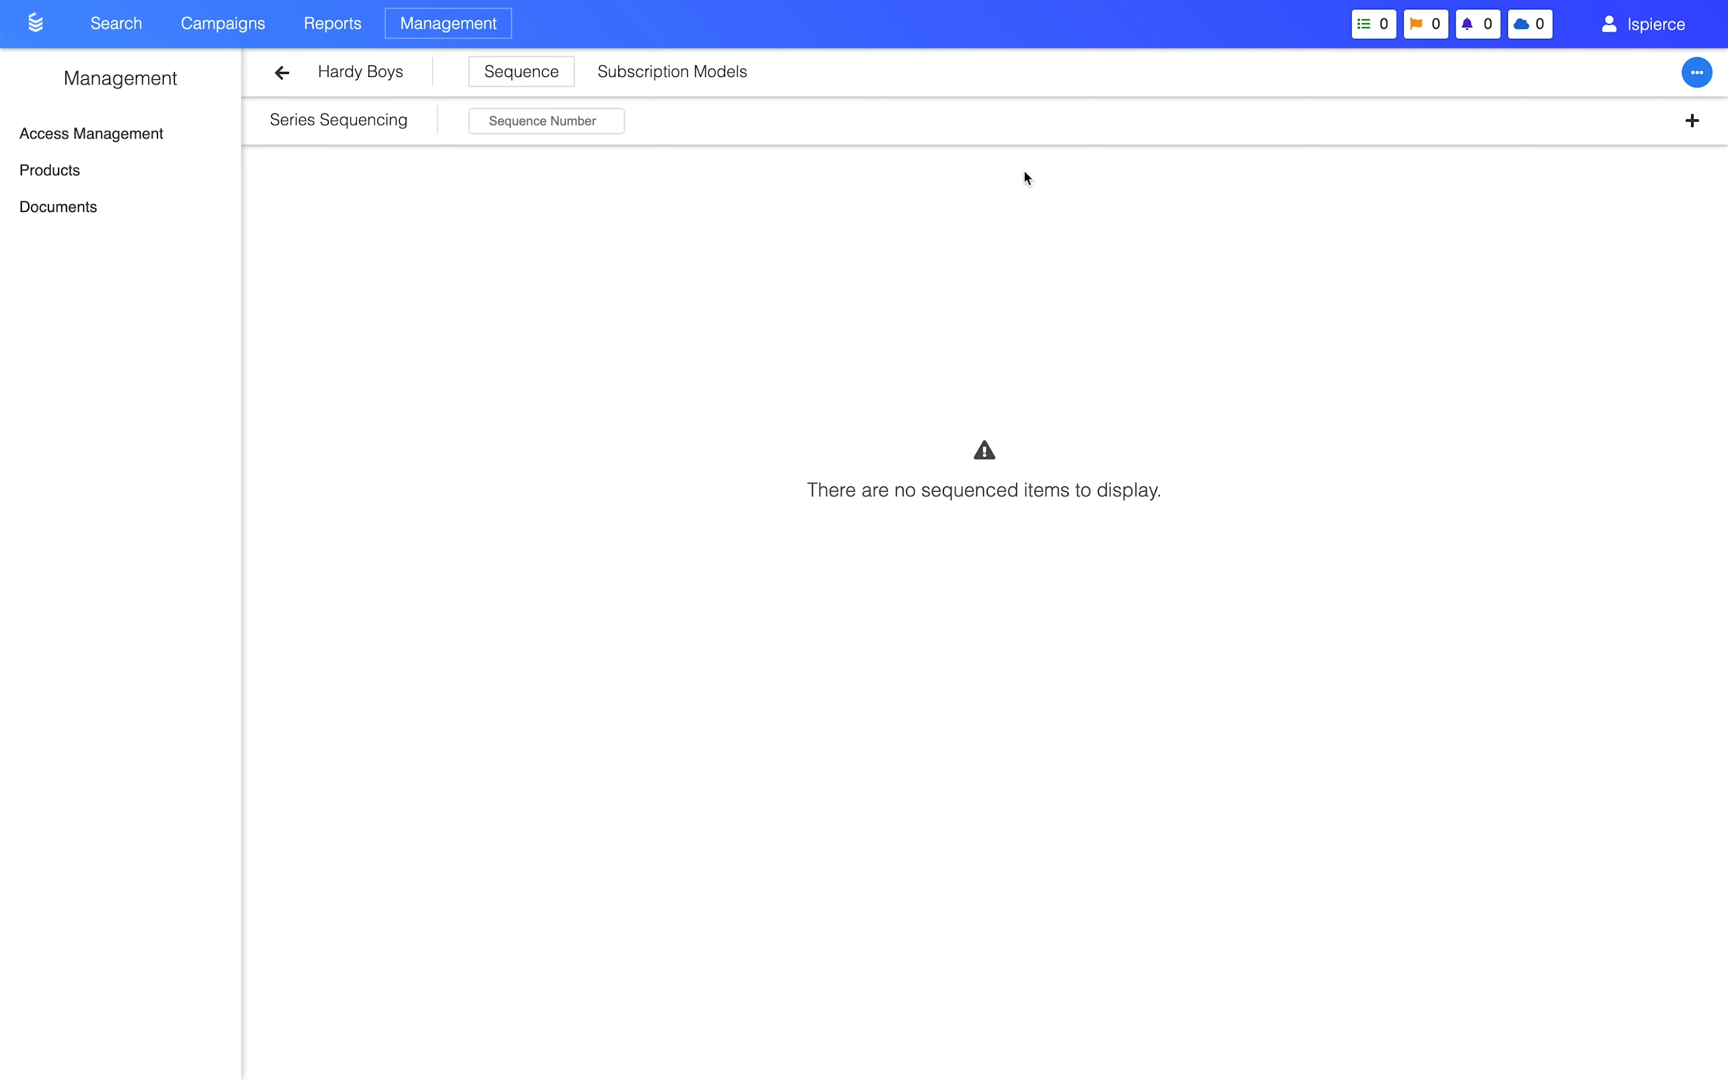
Step: Start a new item in the Hardy Boys series with sequence number 1
click(1693, 122)
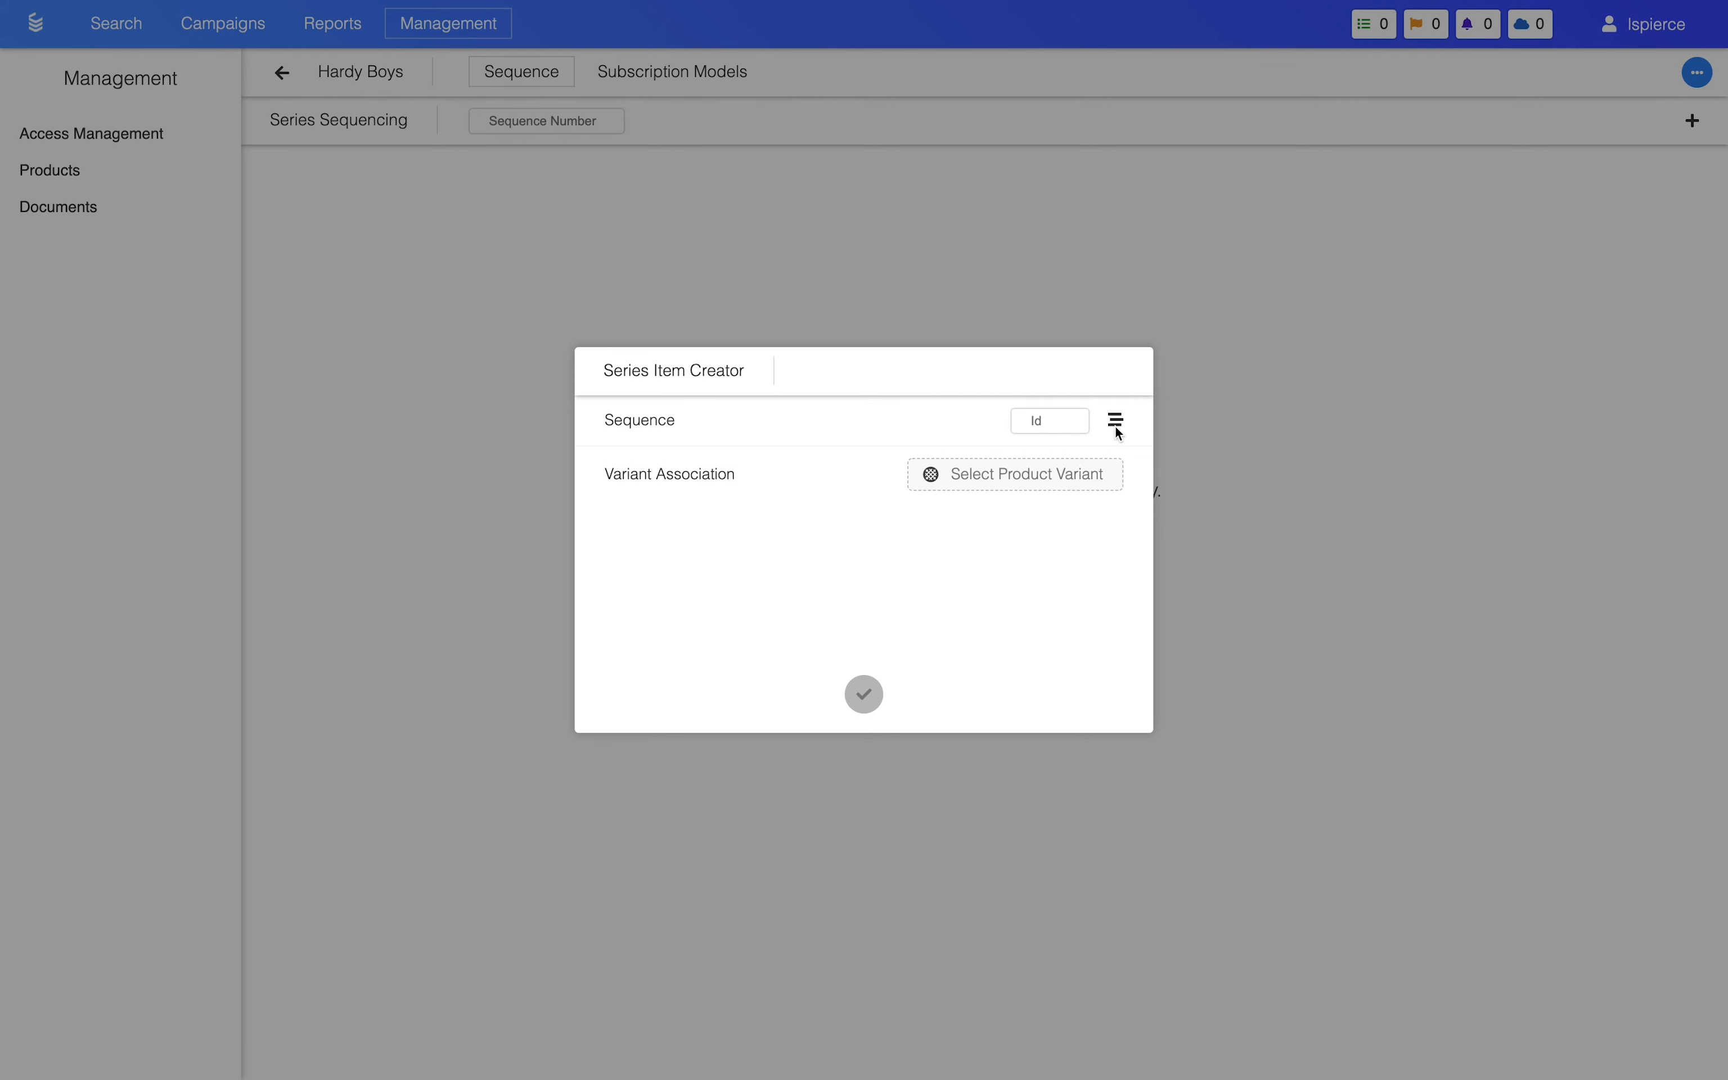
mouse_move(1118, 432)
click(1050, 422)
text(1)
Step: Find The Tower Treasure among the products and associate its Hardcover variant with the new series item
click(1038, 484)
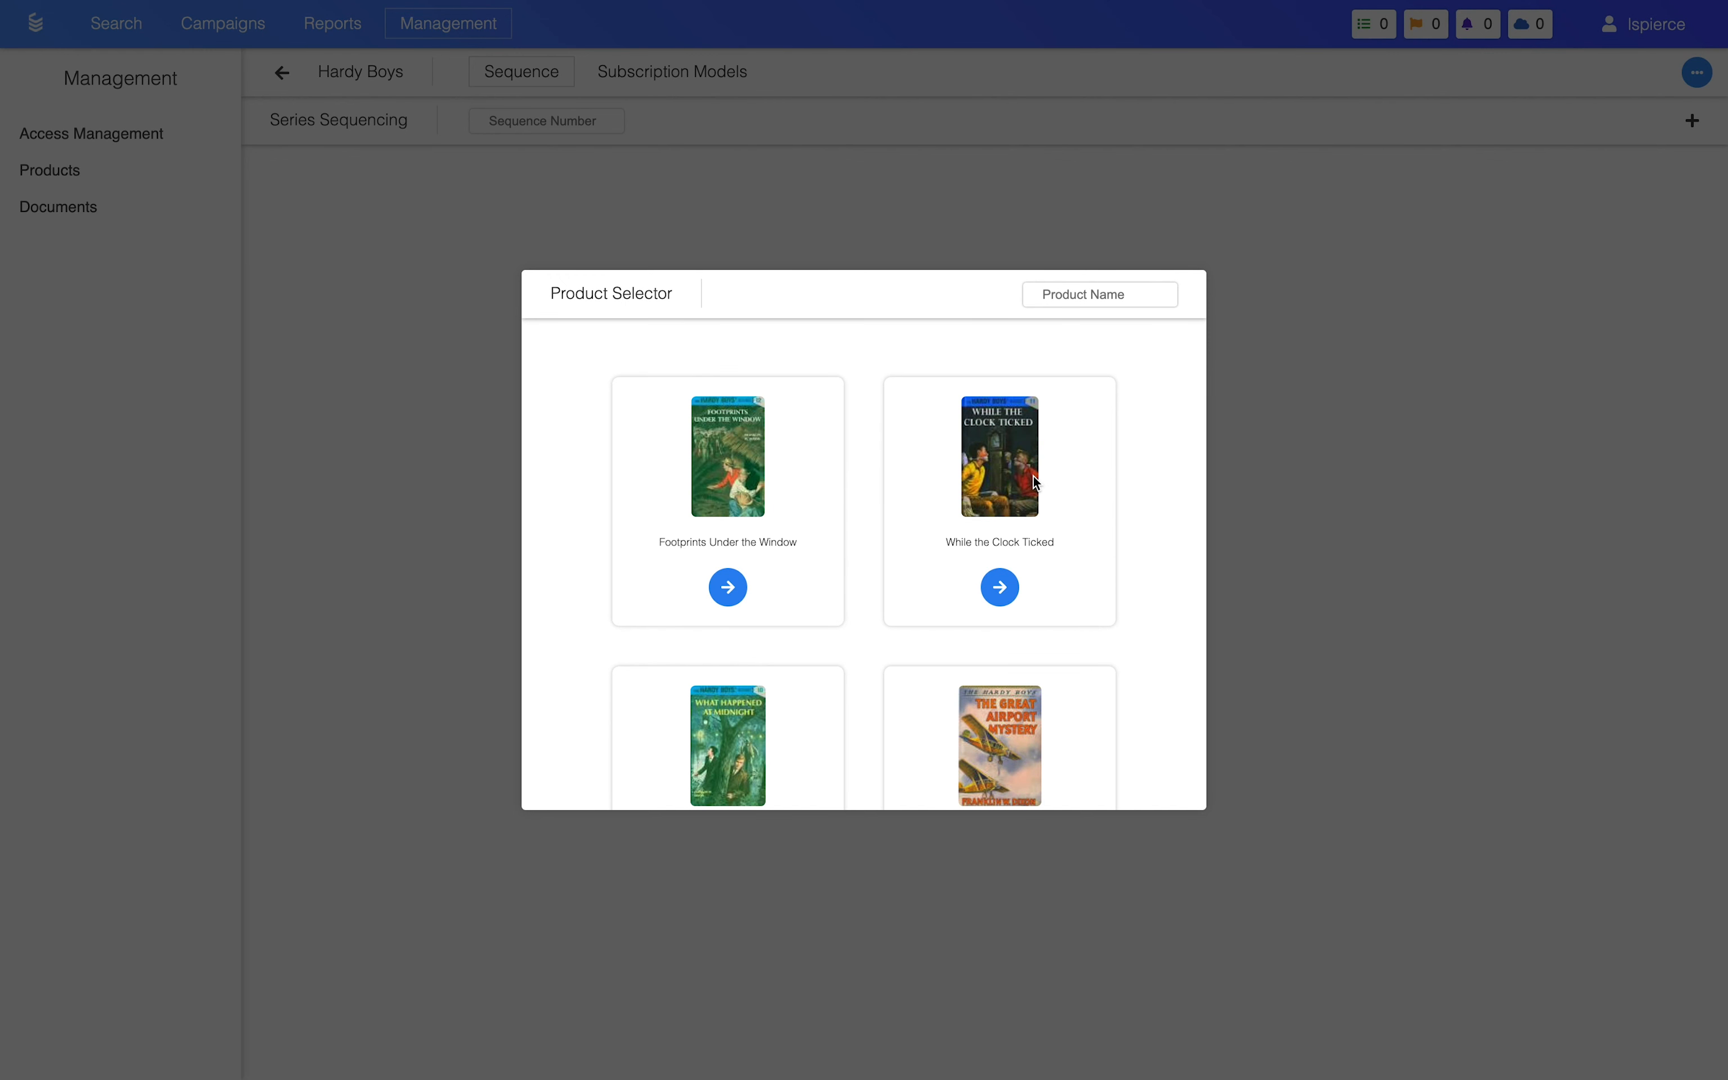
scroll(1033, 476, down, 3)
scroll(1033, 476, up, 3)
click(1076, 288)
text(The Tow)
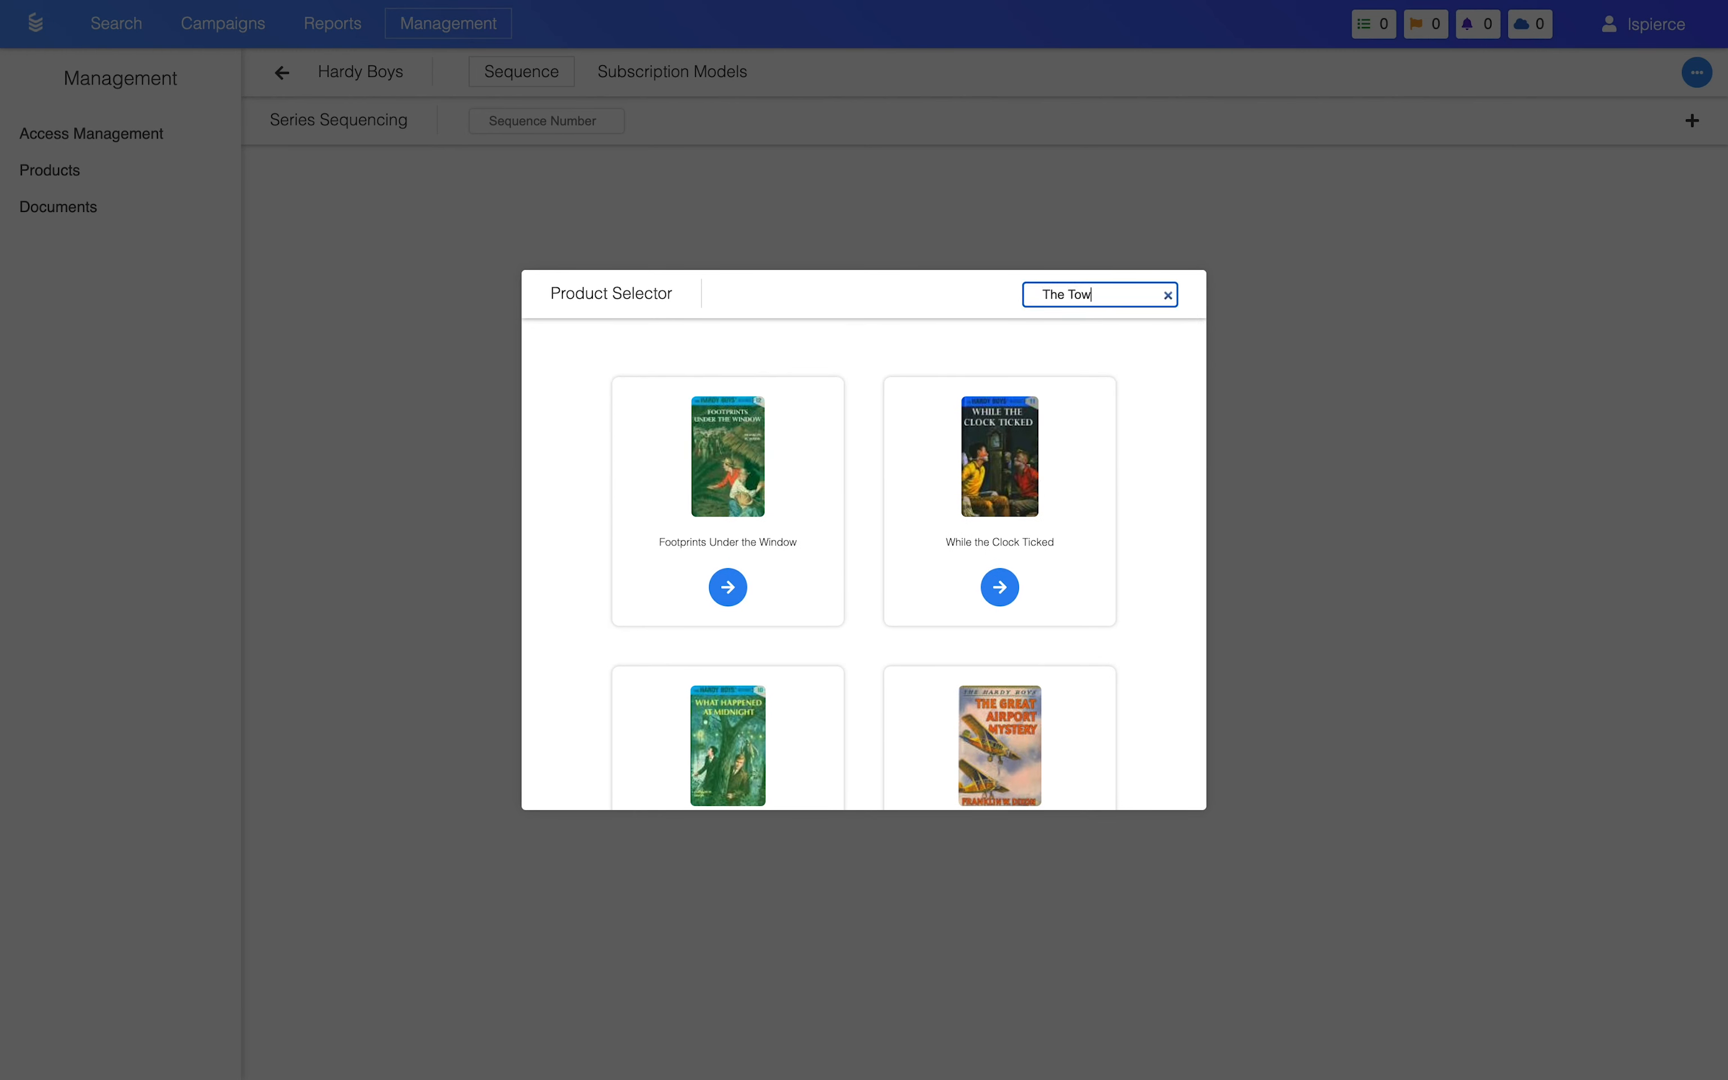
text(er treaa)
text(ure)
click(865, 589)
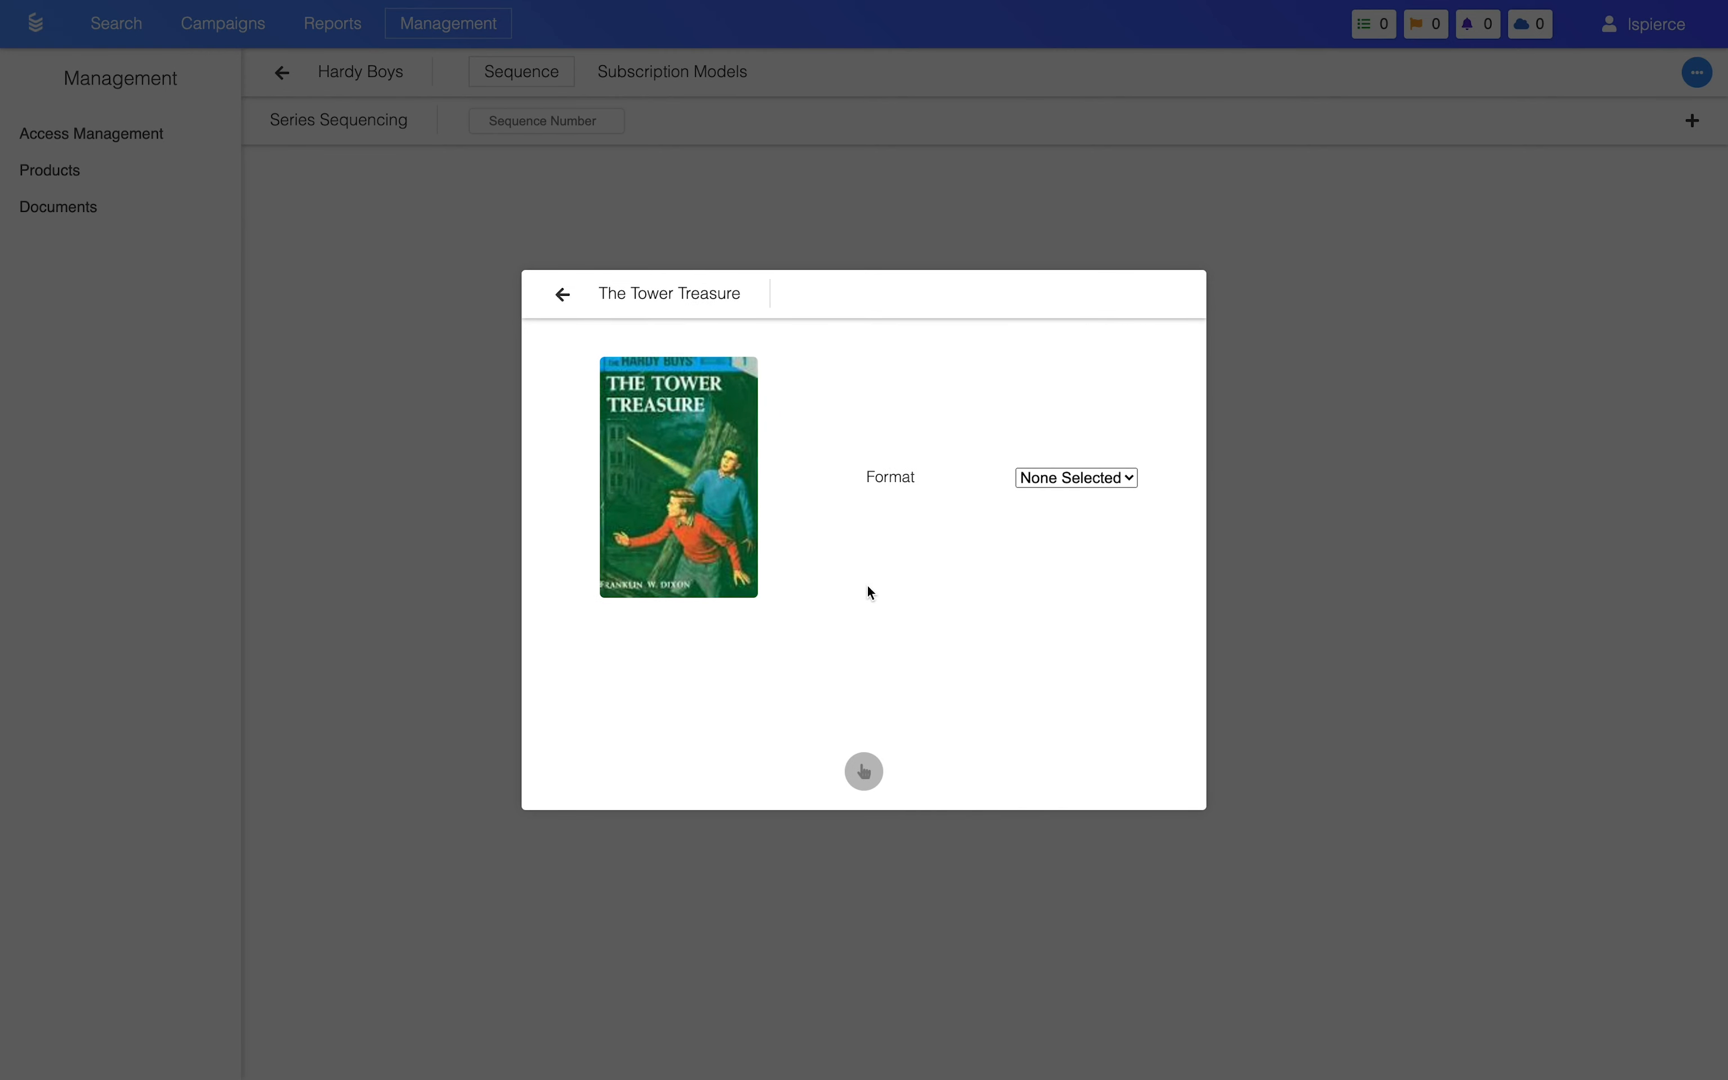
click(1064, 478)
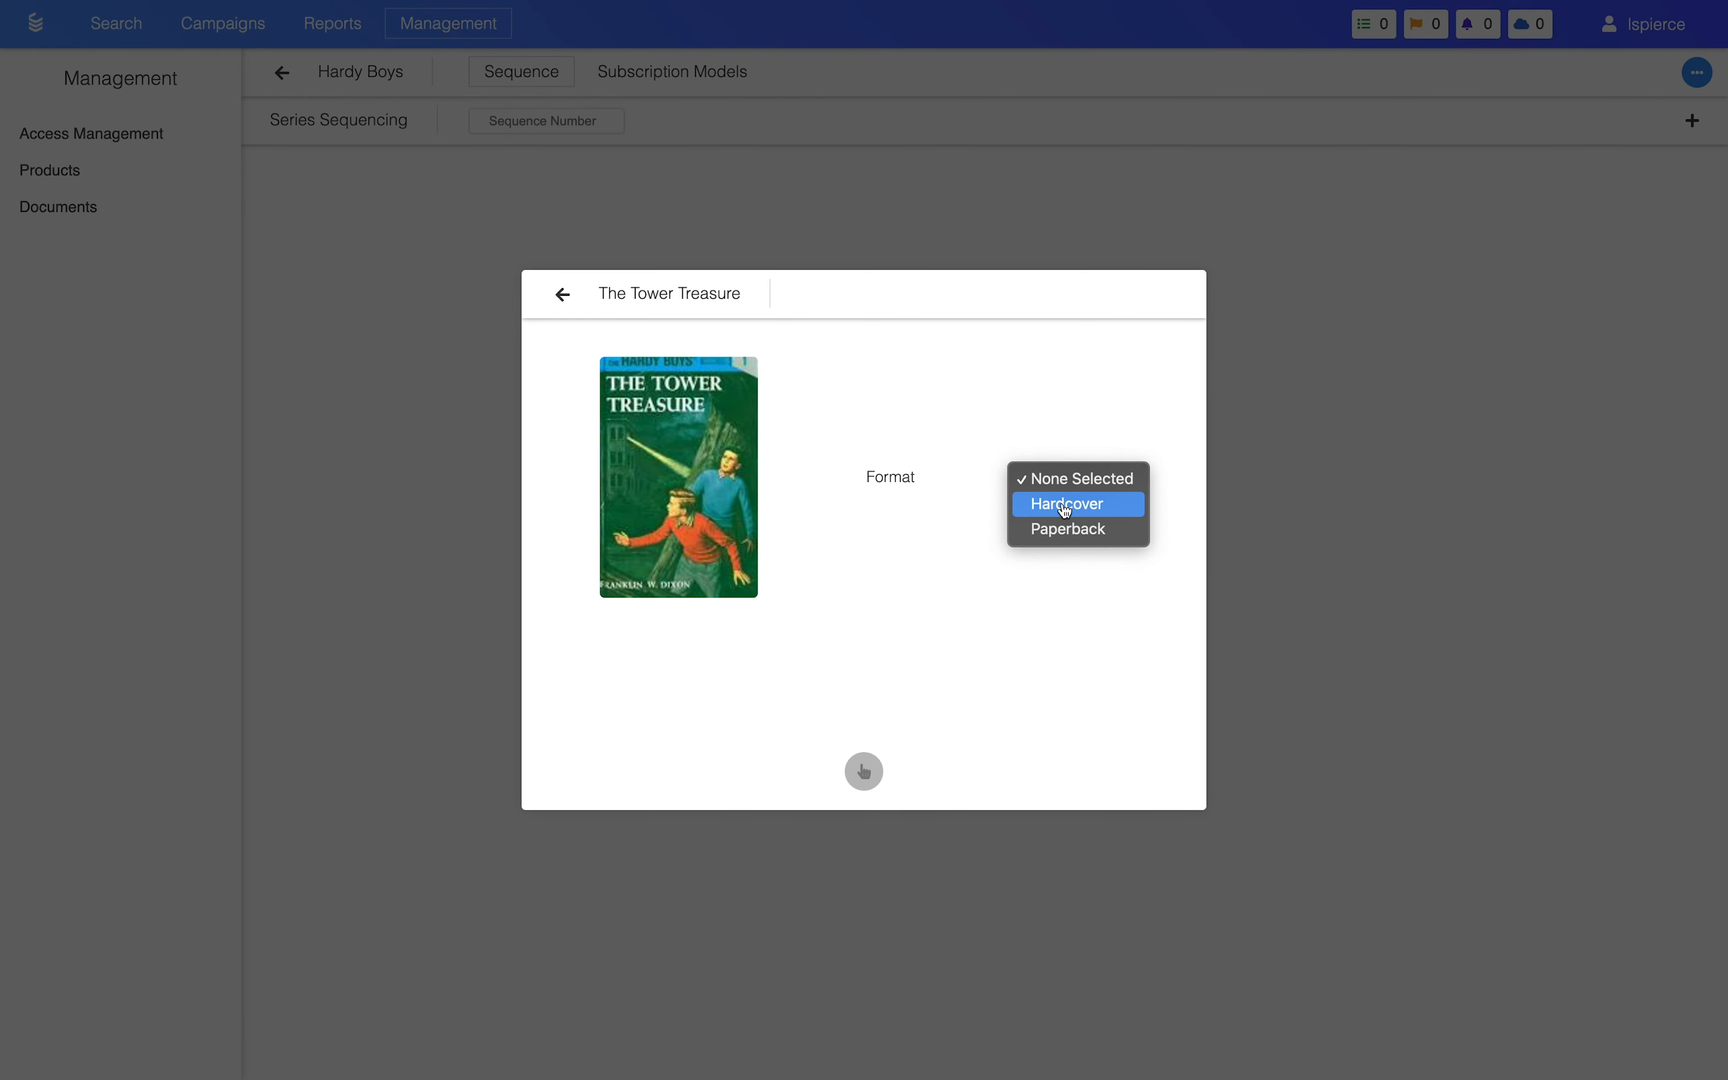
click(1074, 506)
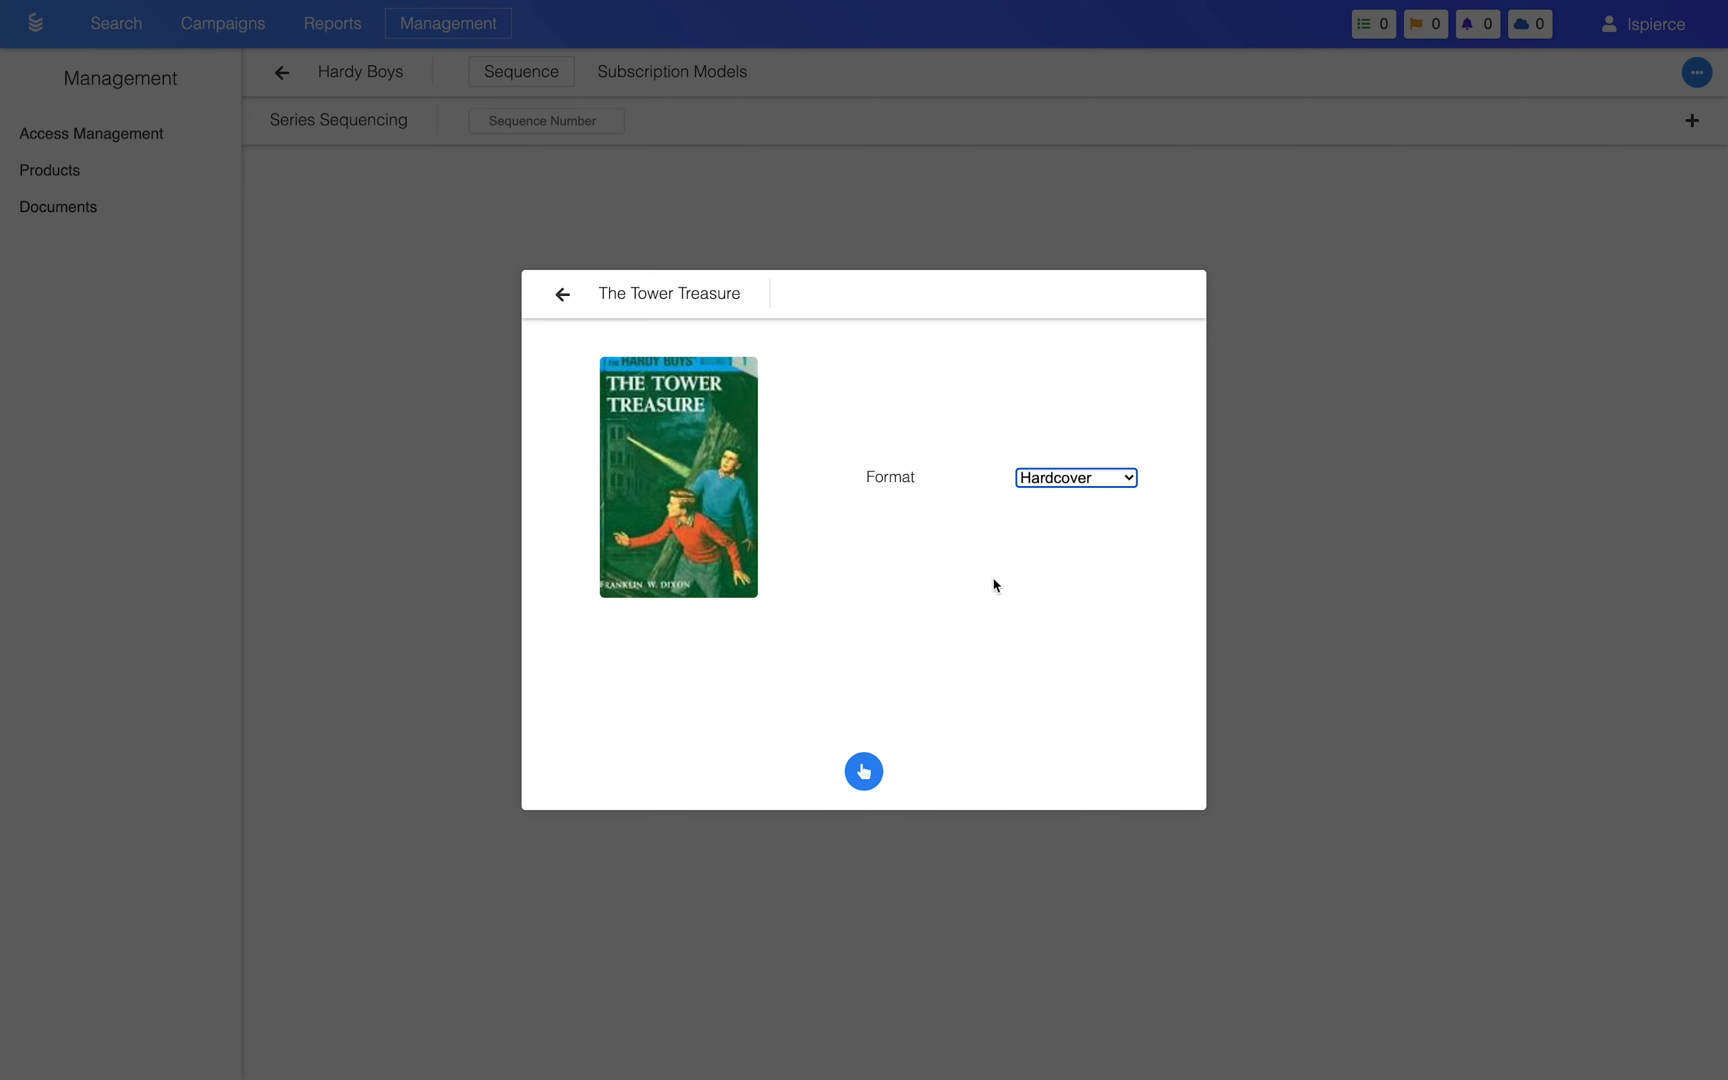
click(866, 768)
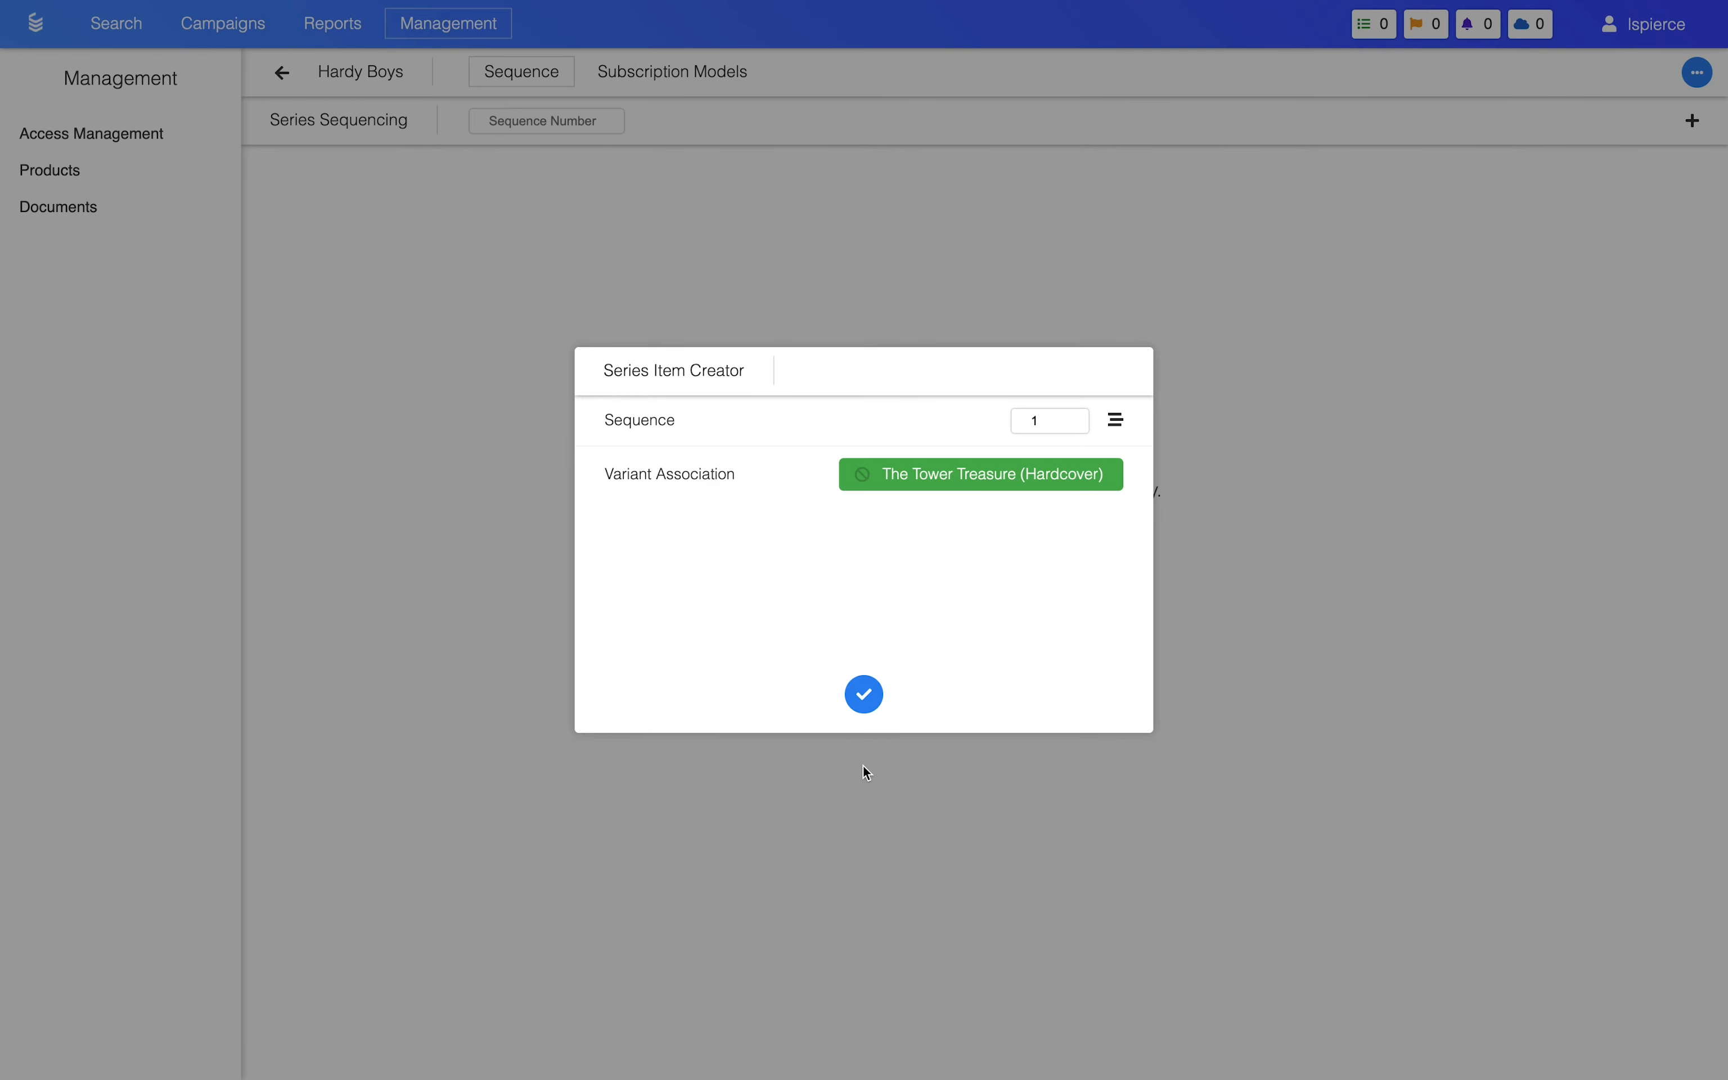
click(993, 477)
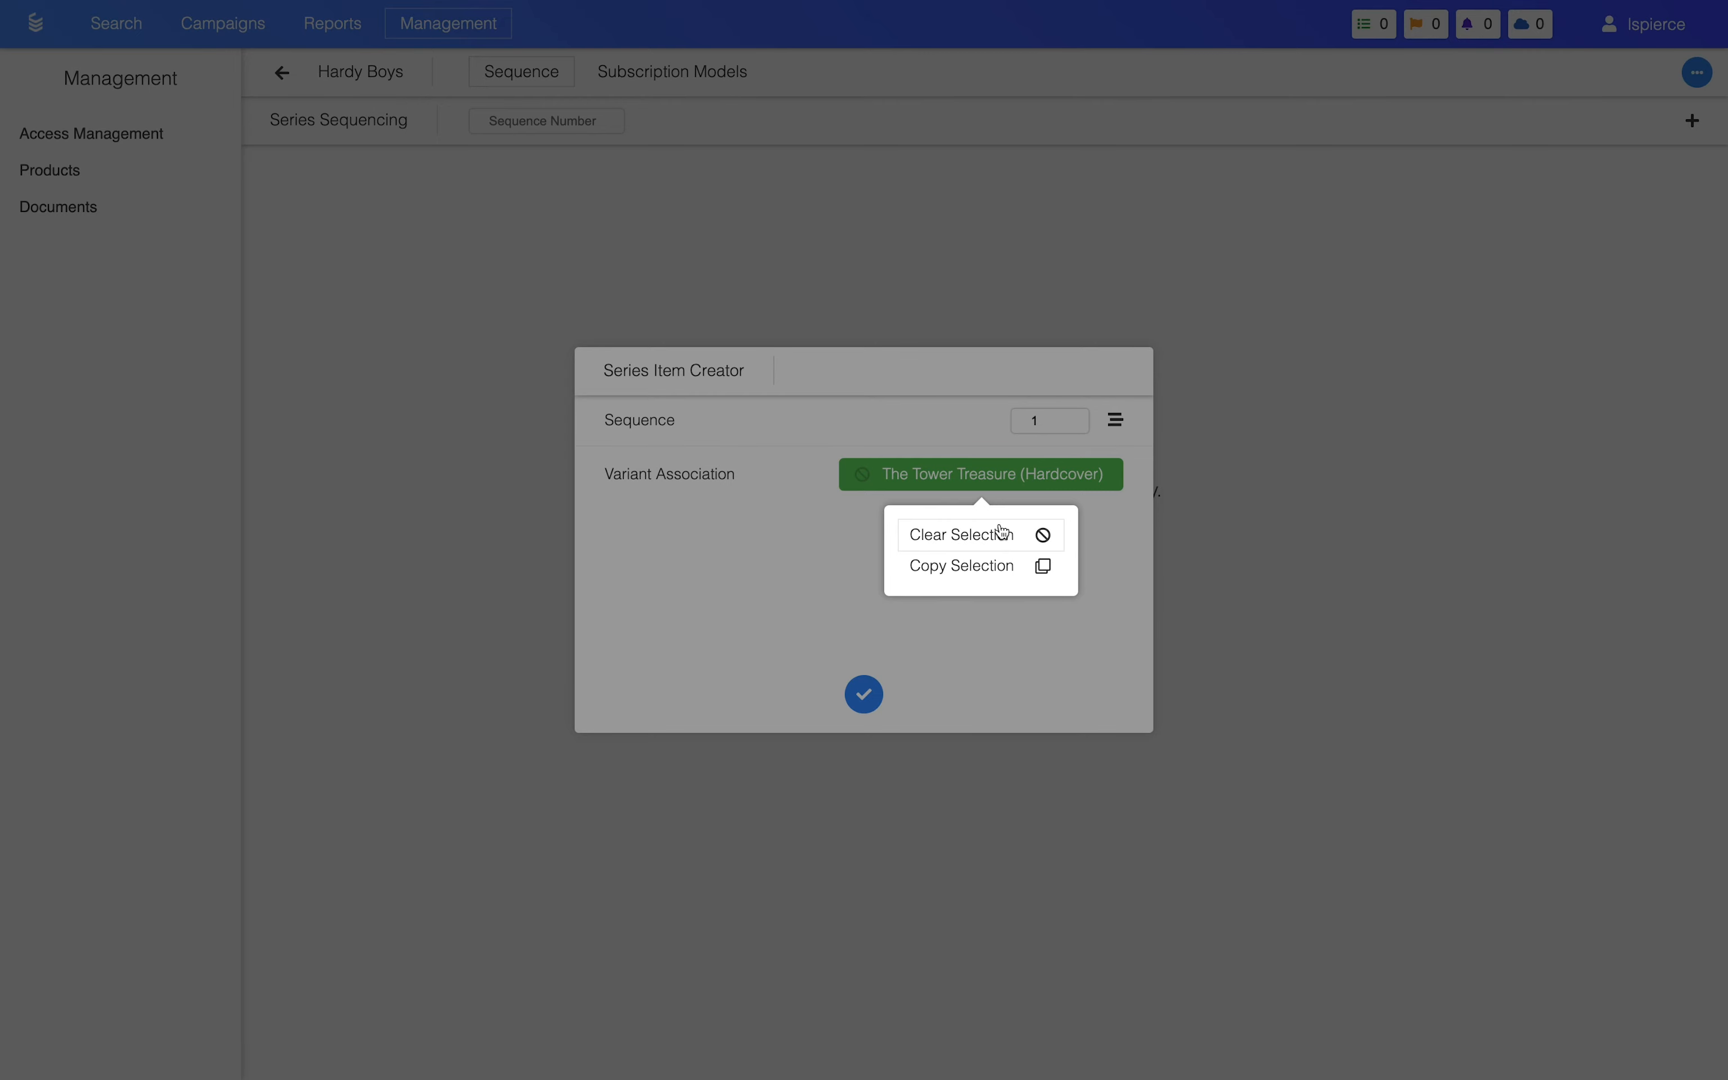
click(1015, 473)
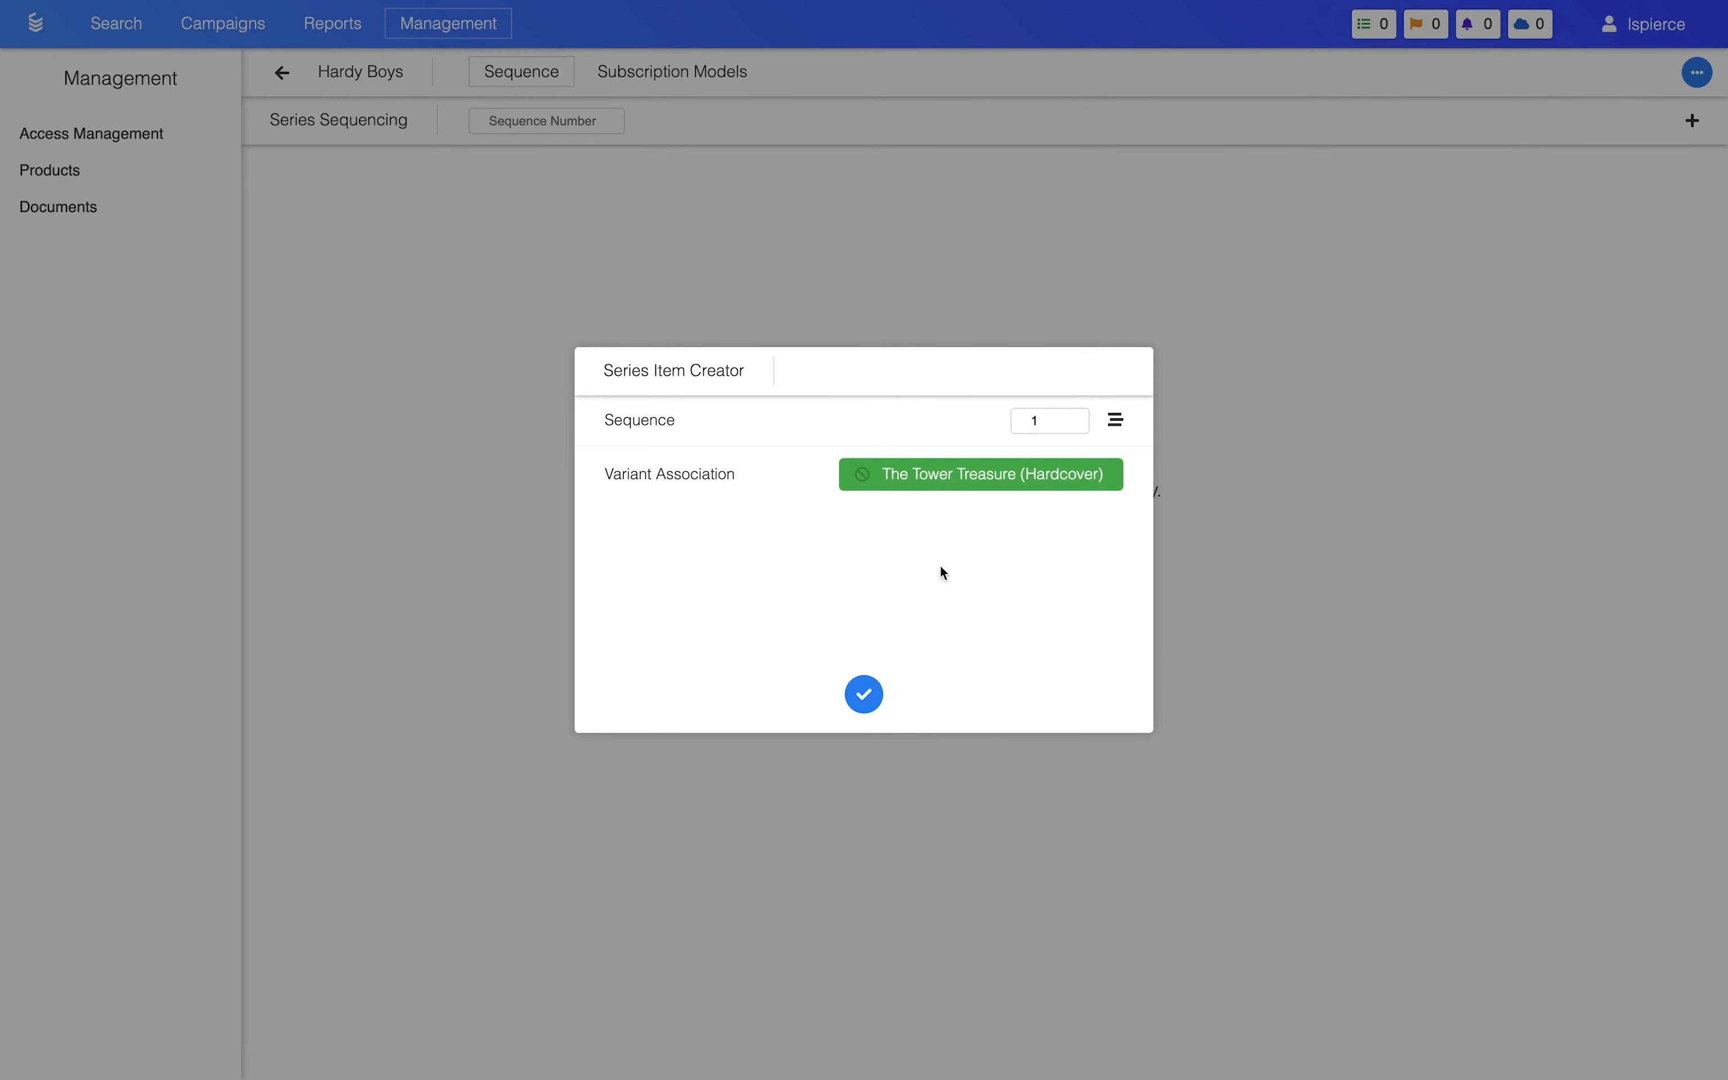
Step: Save the new Hardy Boys series item for The Tower Treasure (Hardcover)
click(866, 694)
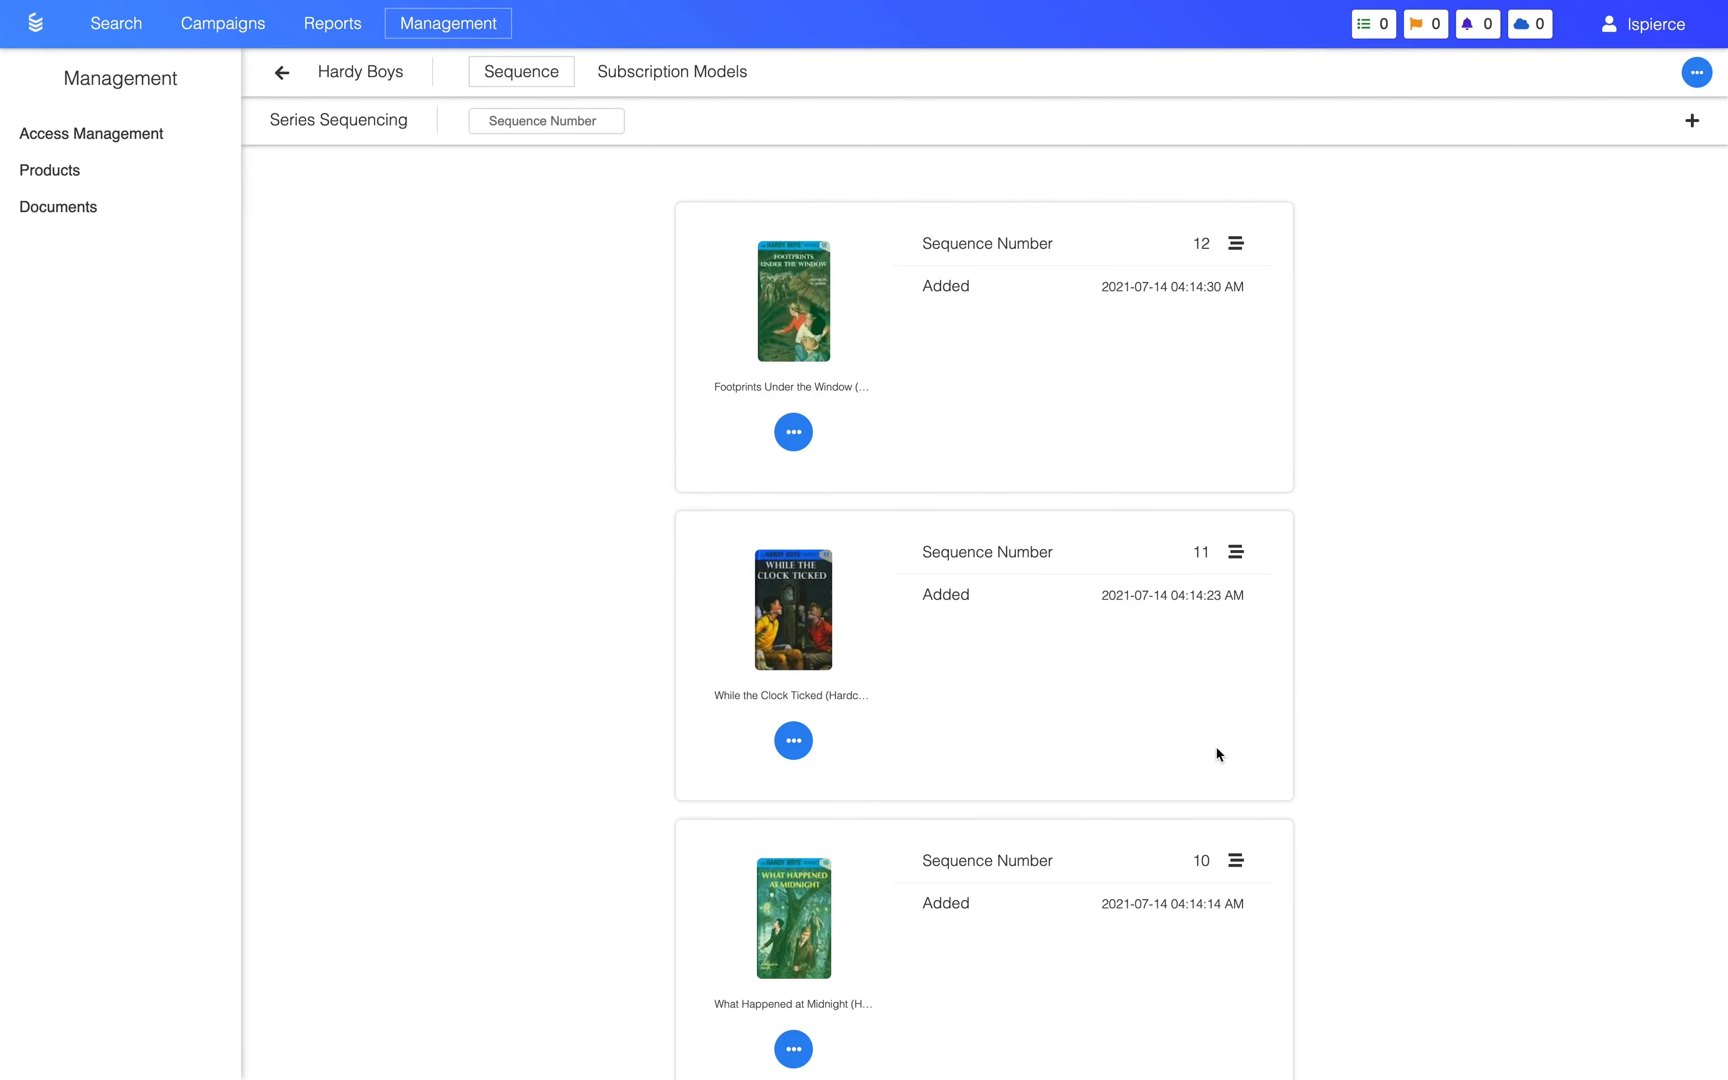
Step: Create a Time Based subscription model named One Year for the Hardy Boys series
click(686, 76)
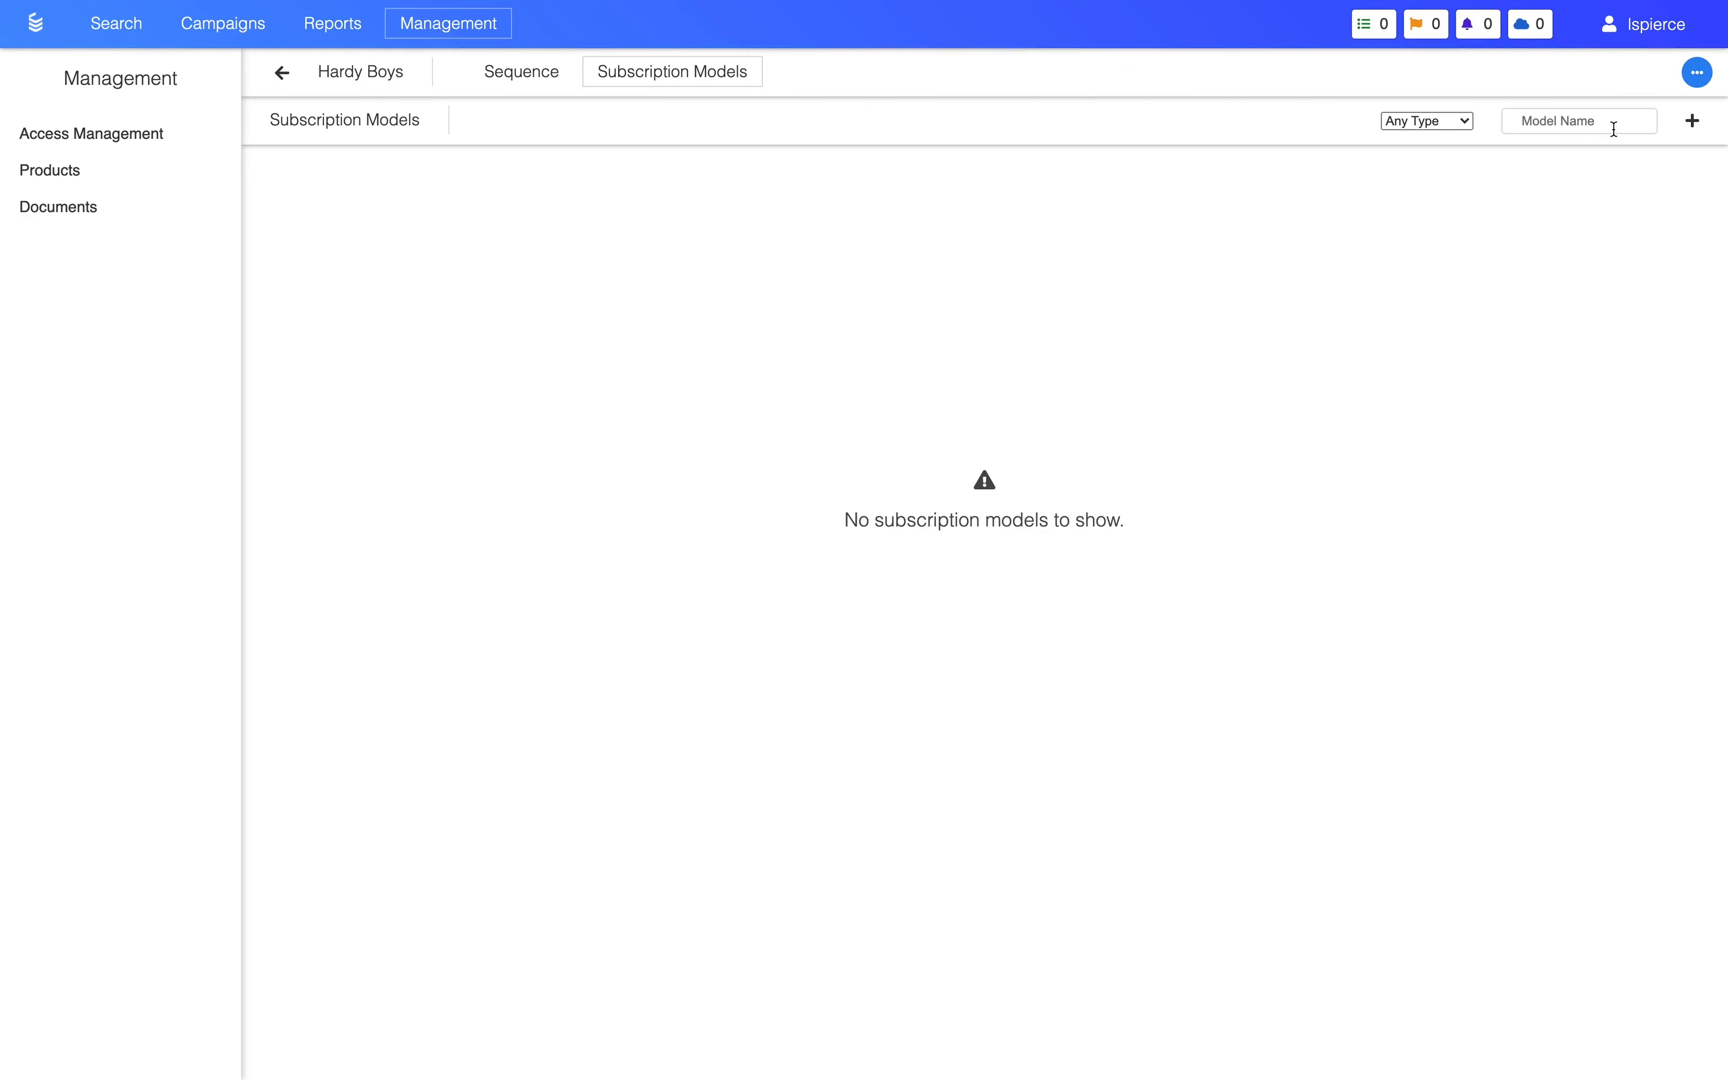
click(1696, 127)
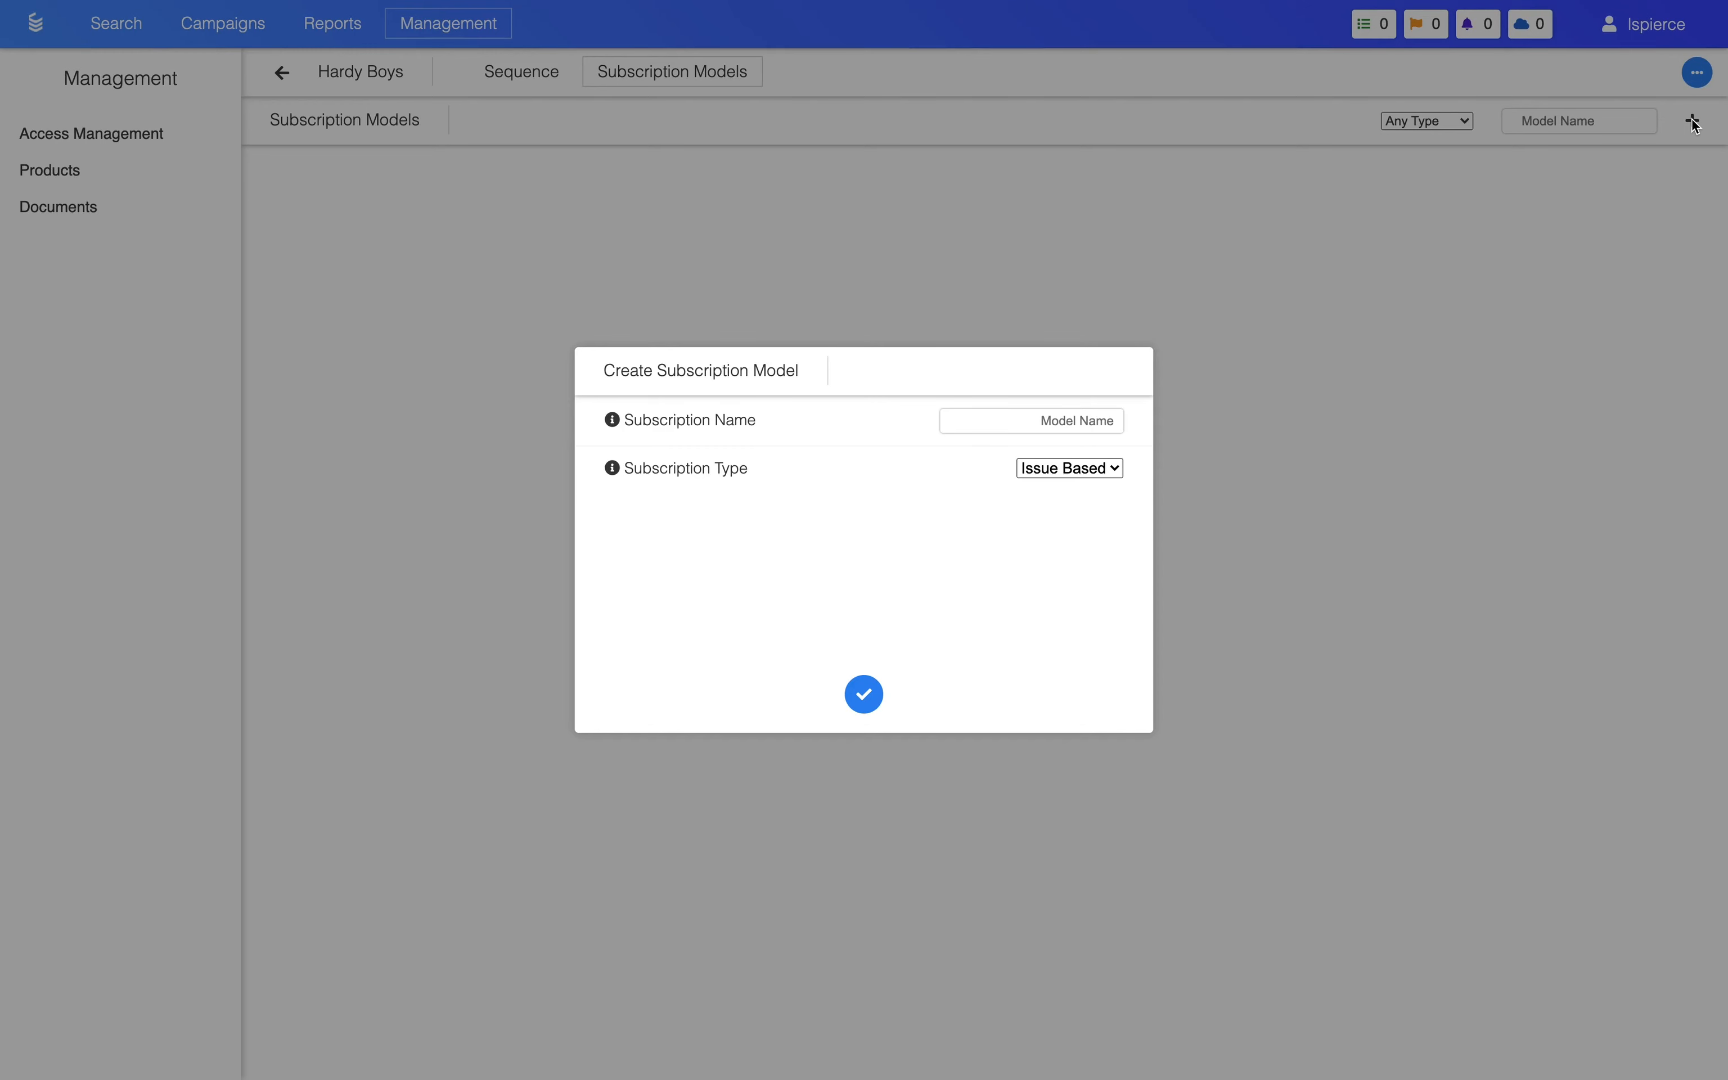
click(1080, 422)
text(One Year)
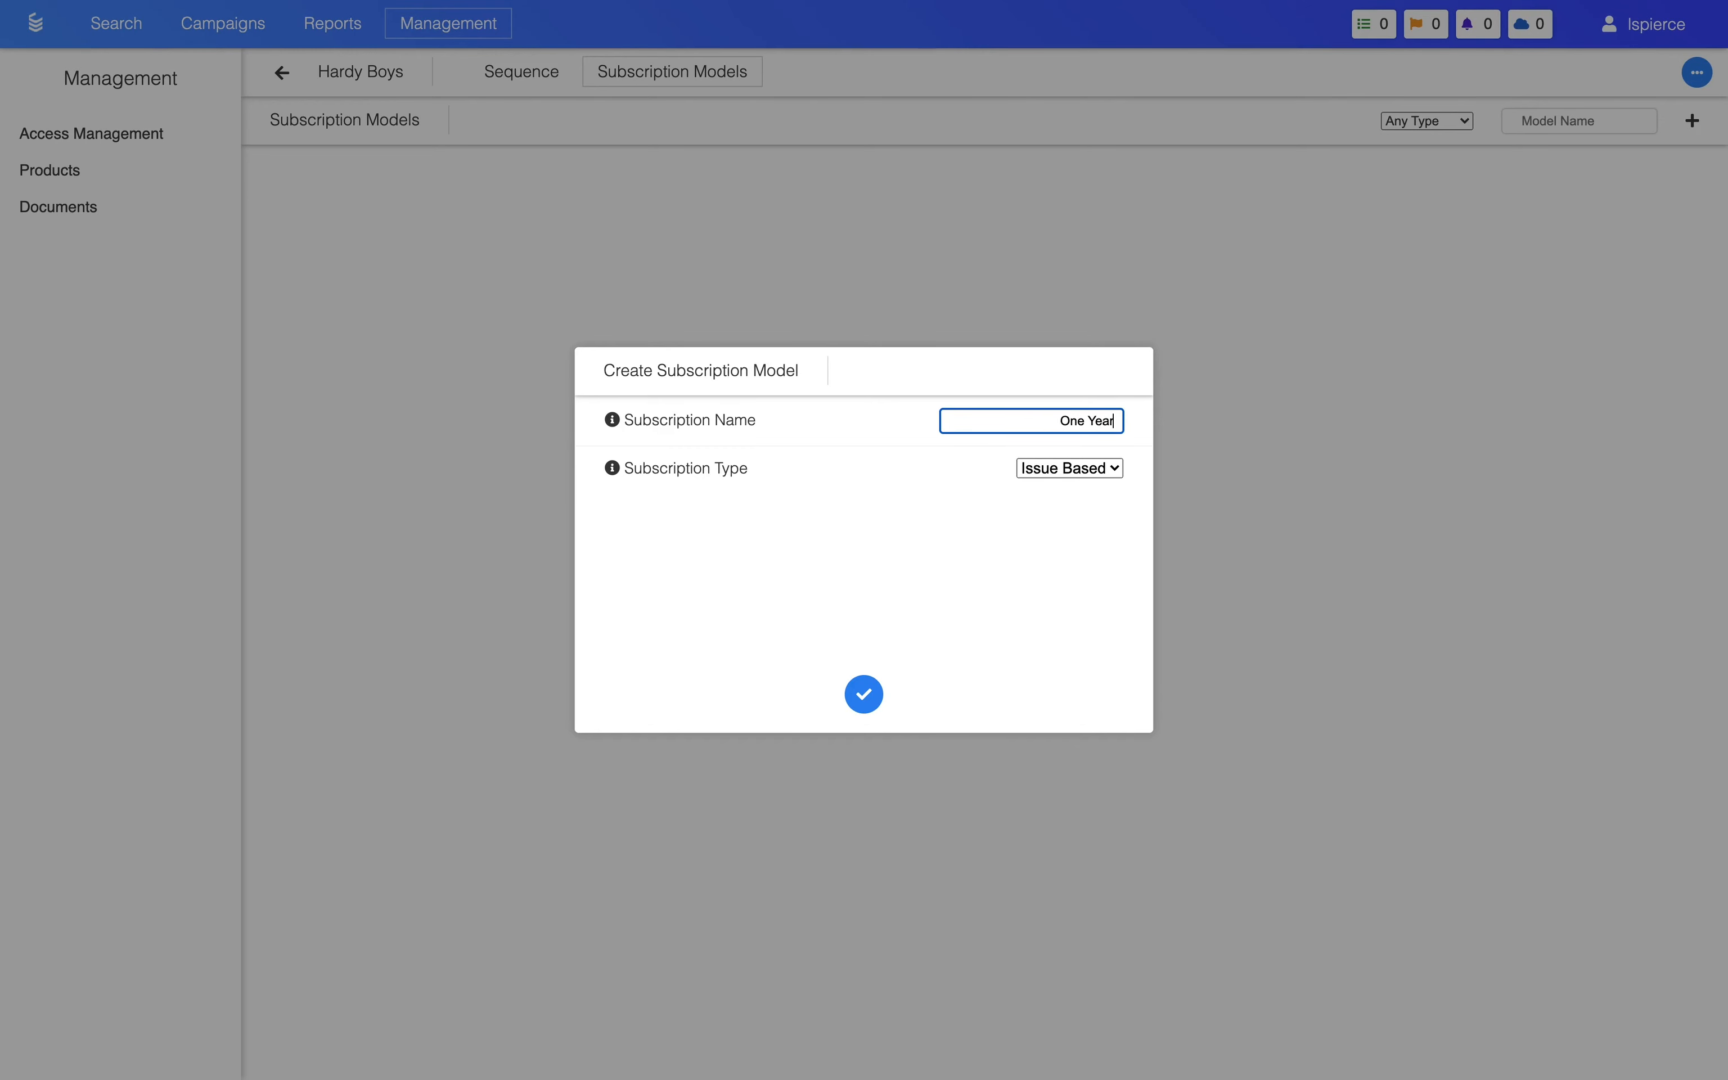
click(1093, 477)
click(1086, 495)
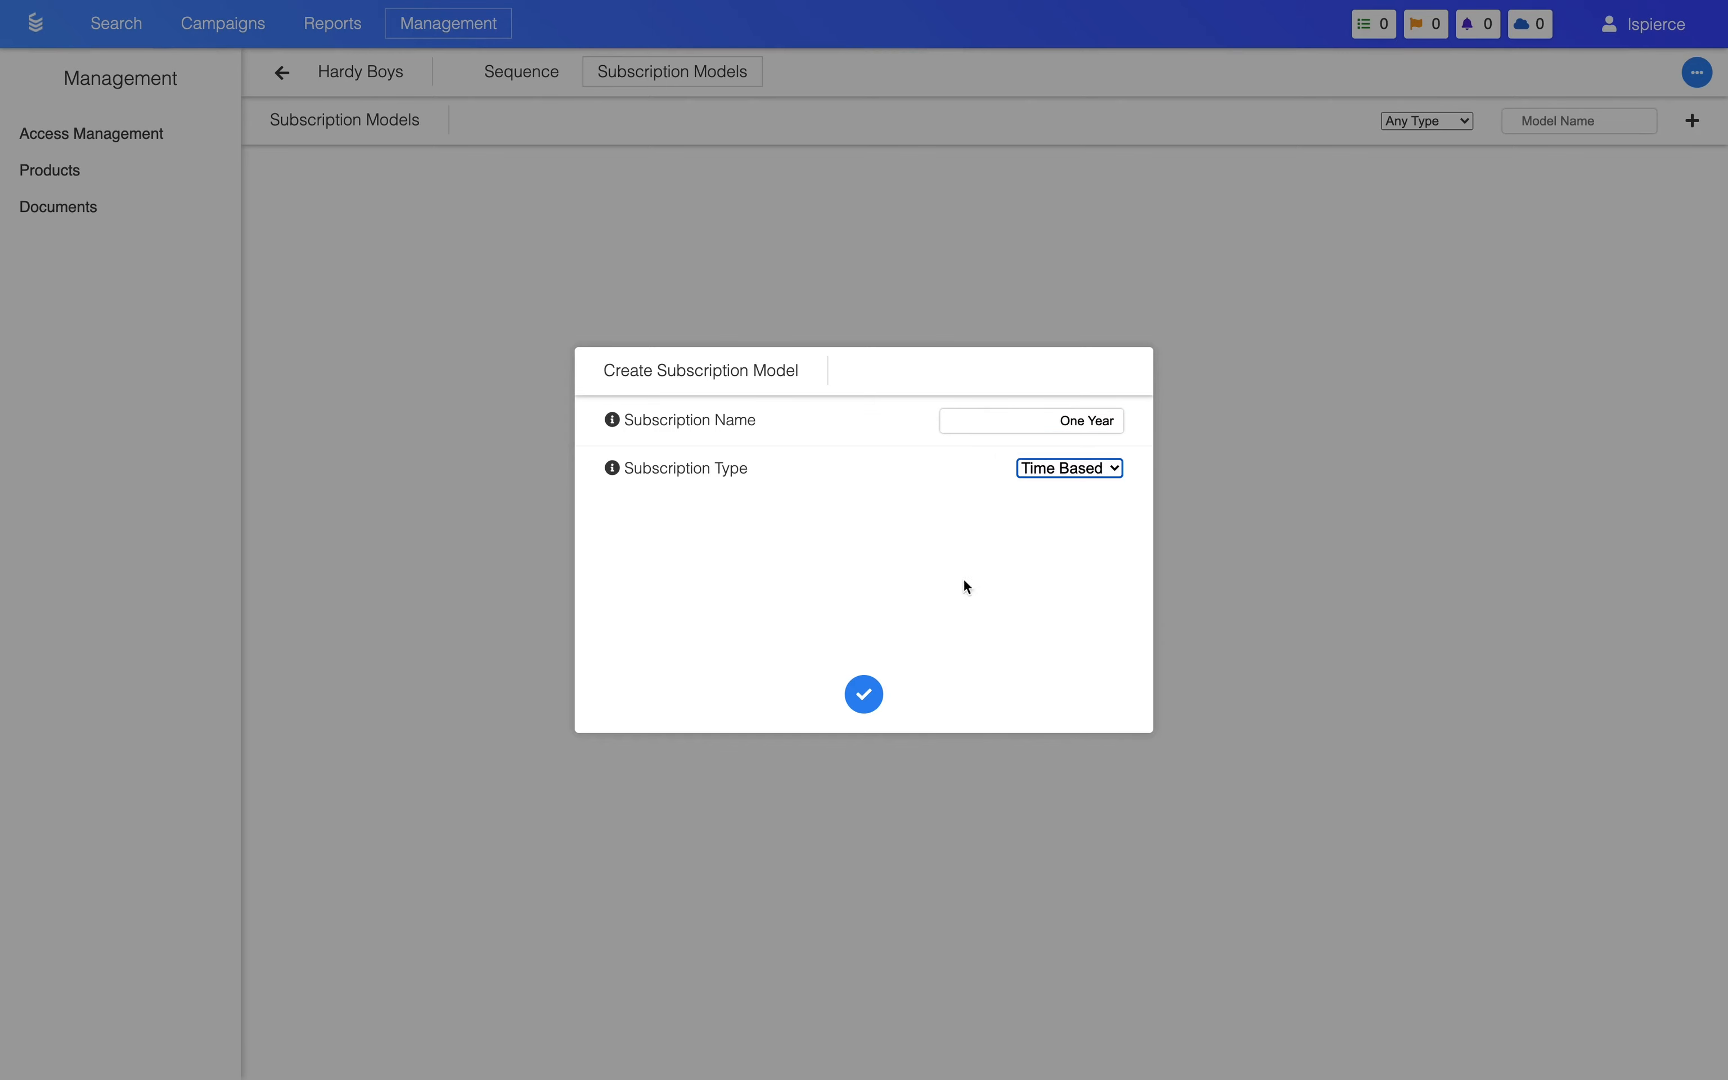
click(864, 696)
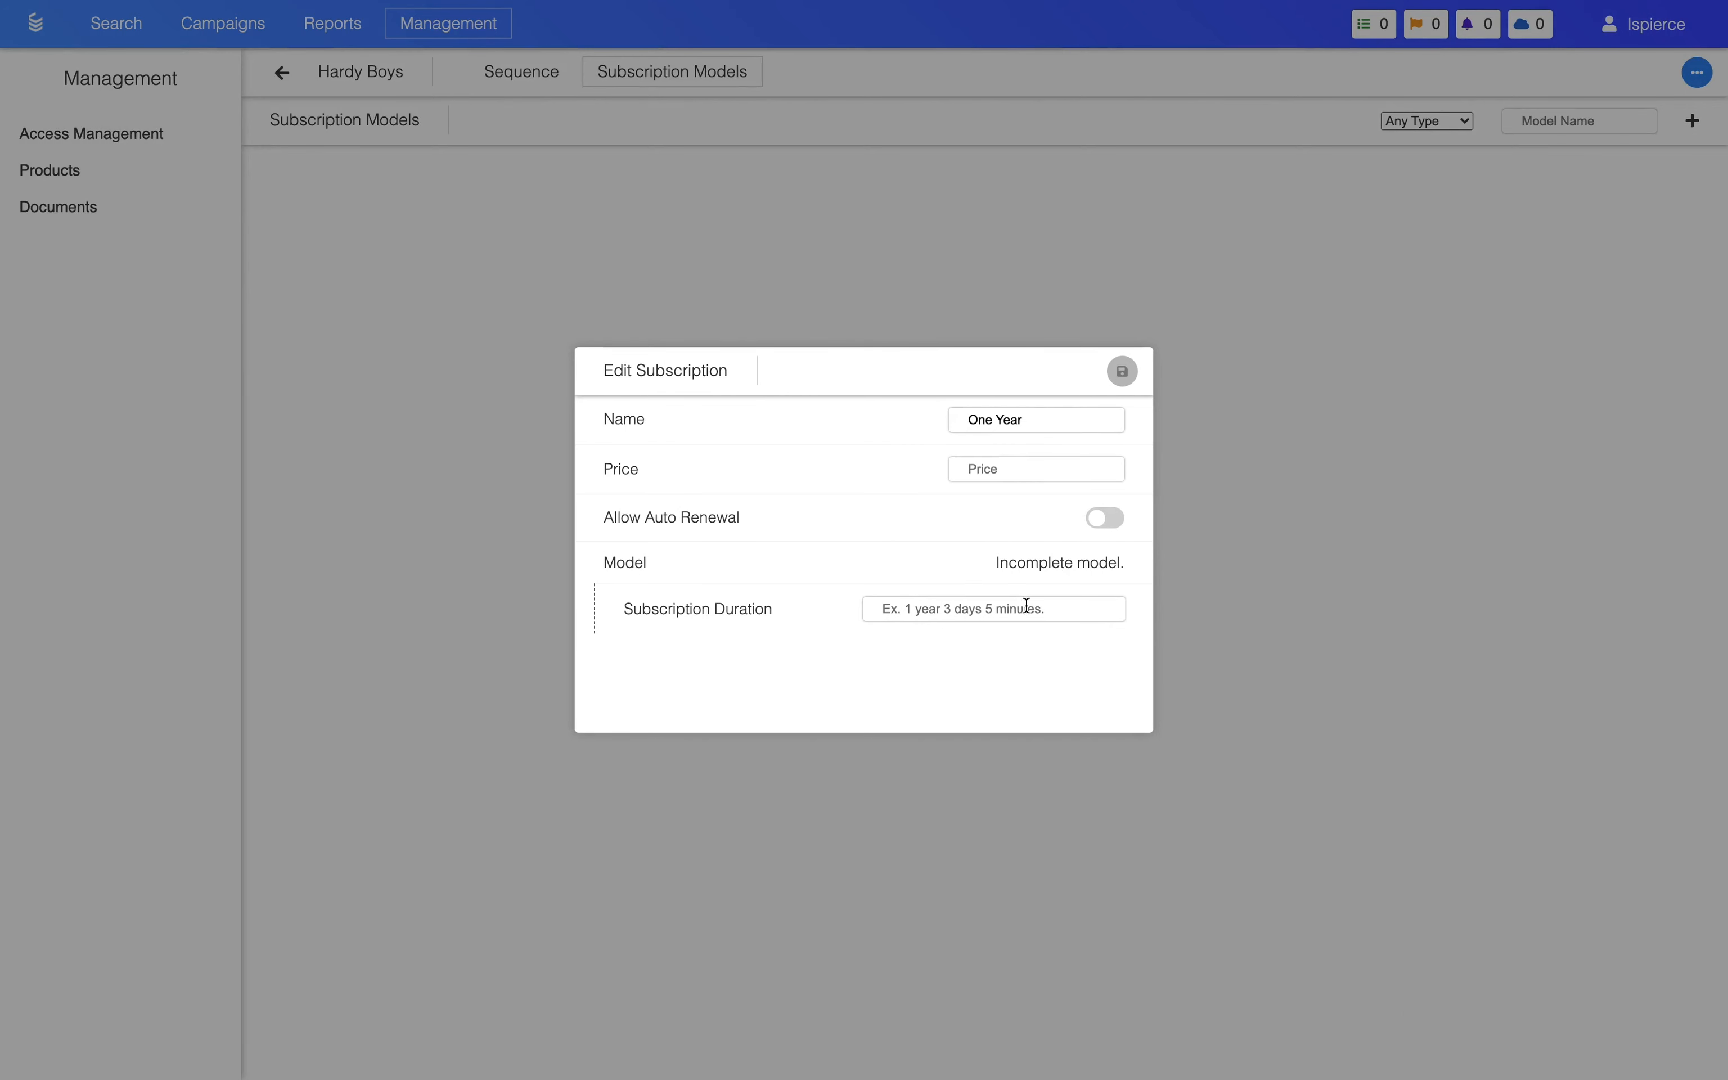
Step: Set the time-based One Year subscription's price to 27.90 and its duration to 1 year, leaving auto renewal off, and save it
click(1007, 474)
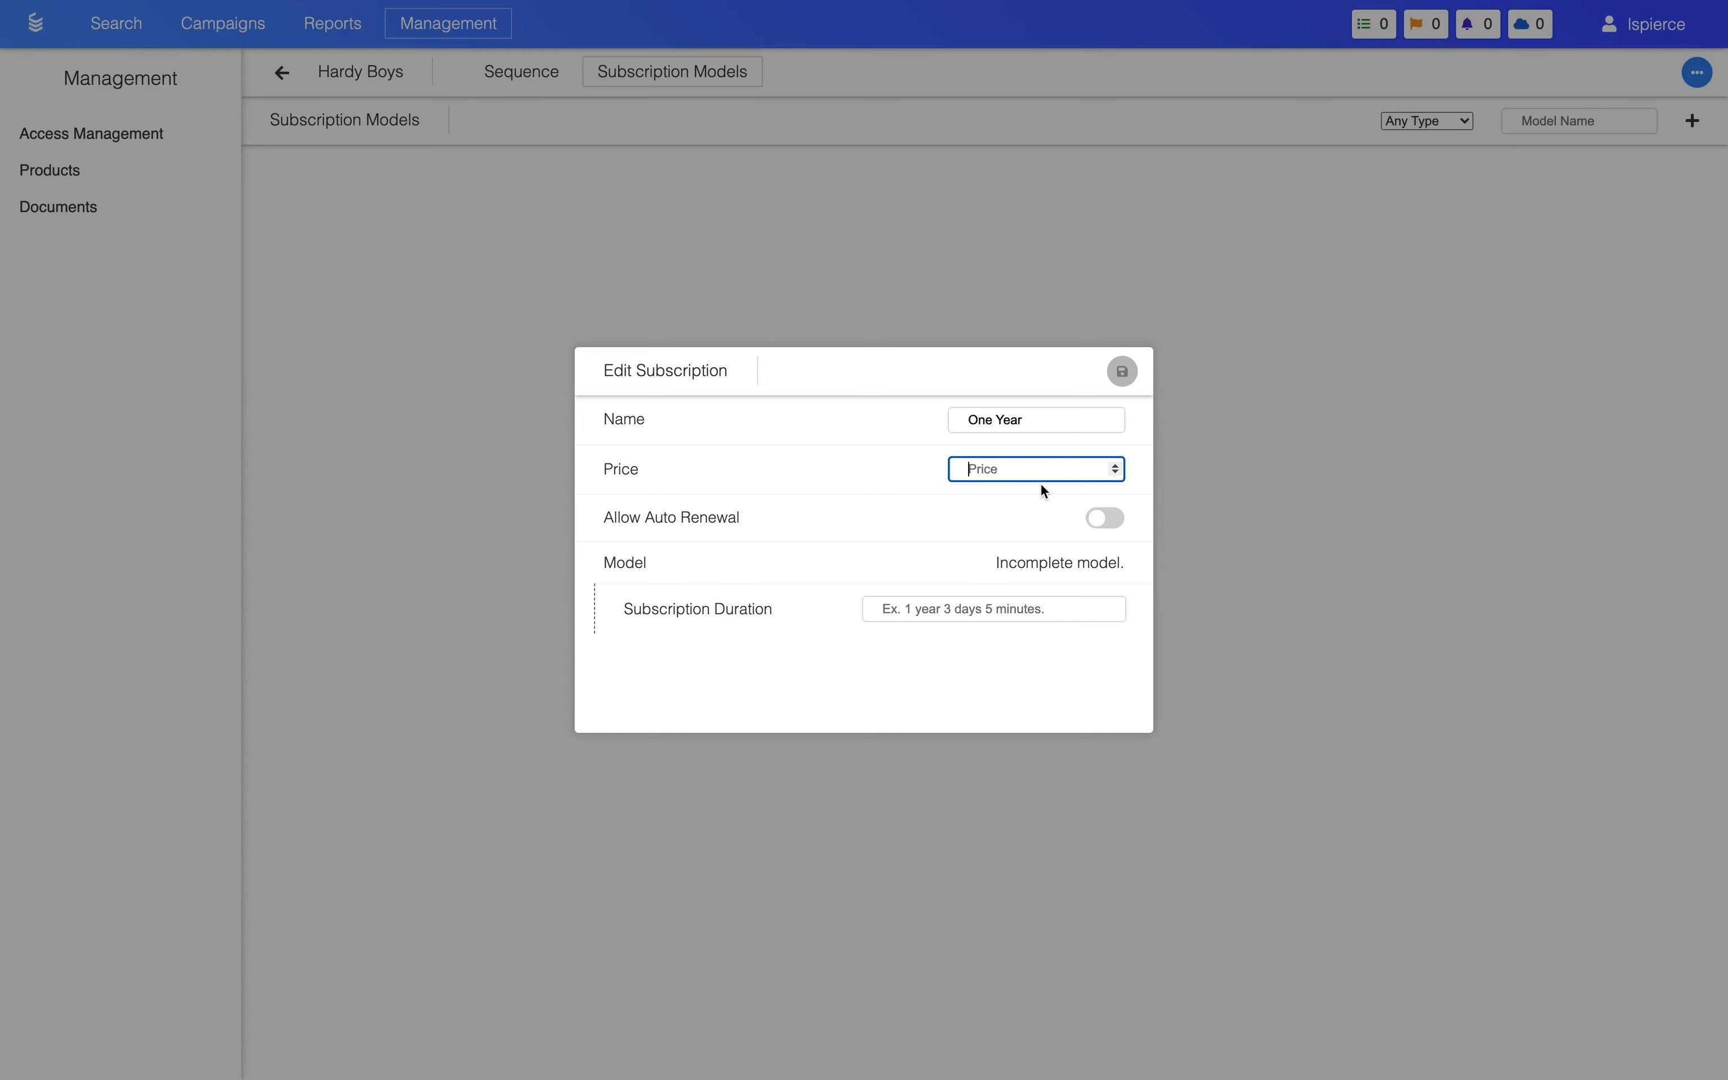
click(1106, 520)
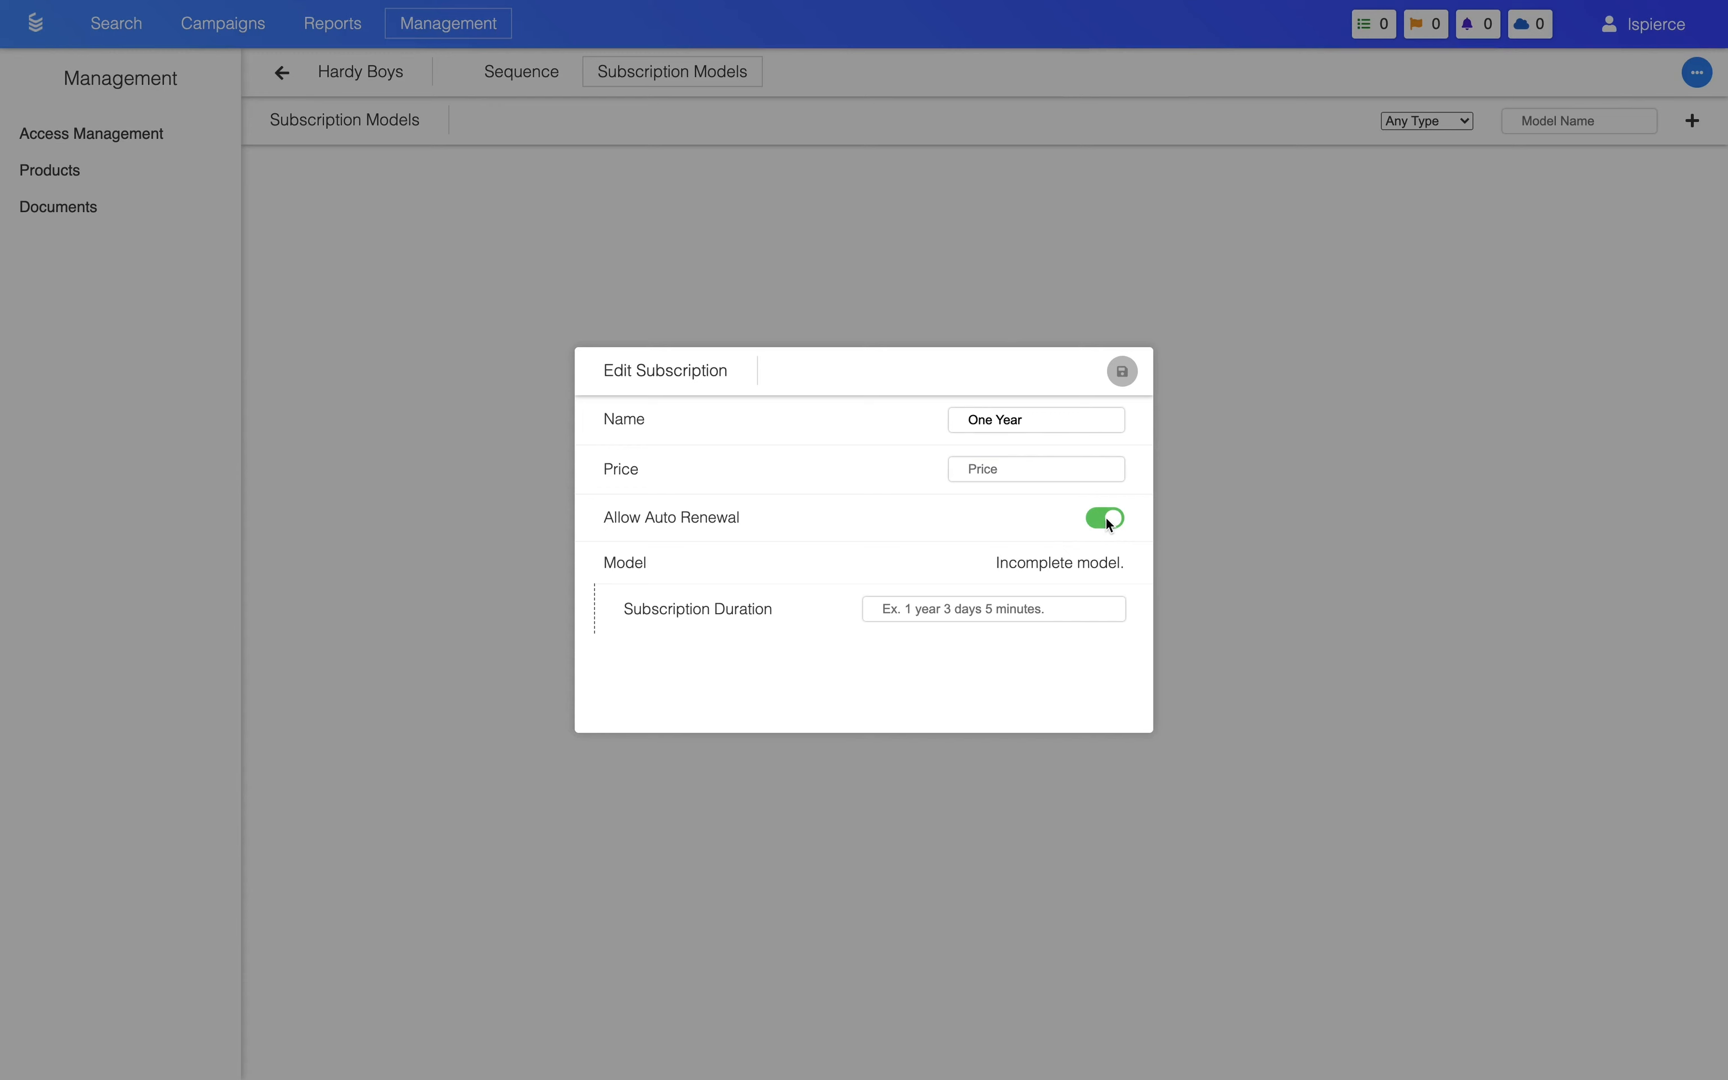
click(1106, 519)
click(1050, 472)
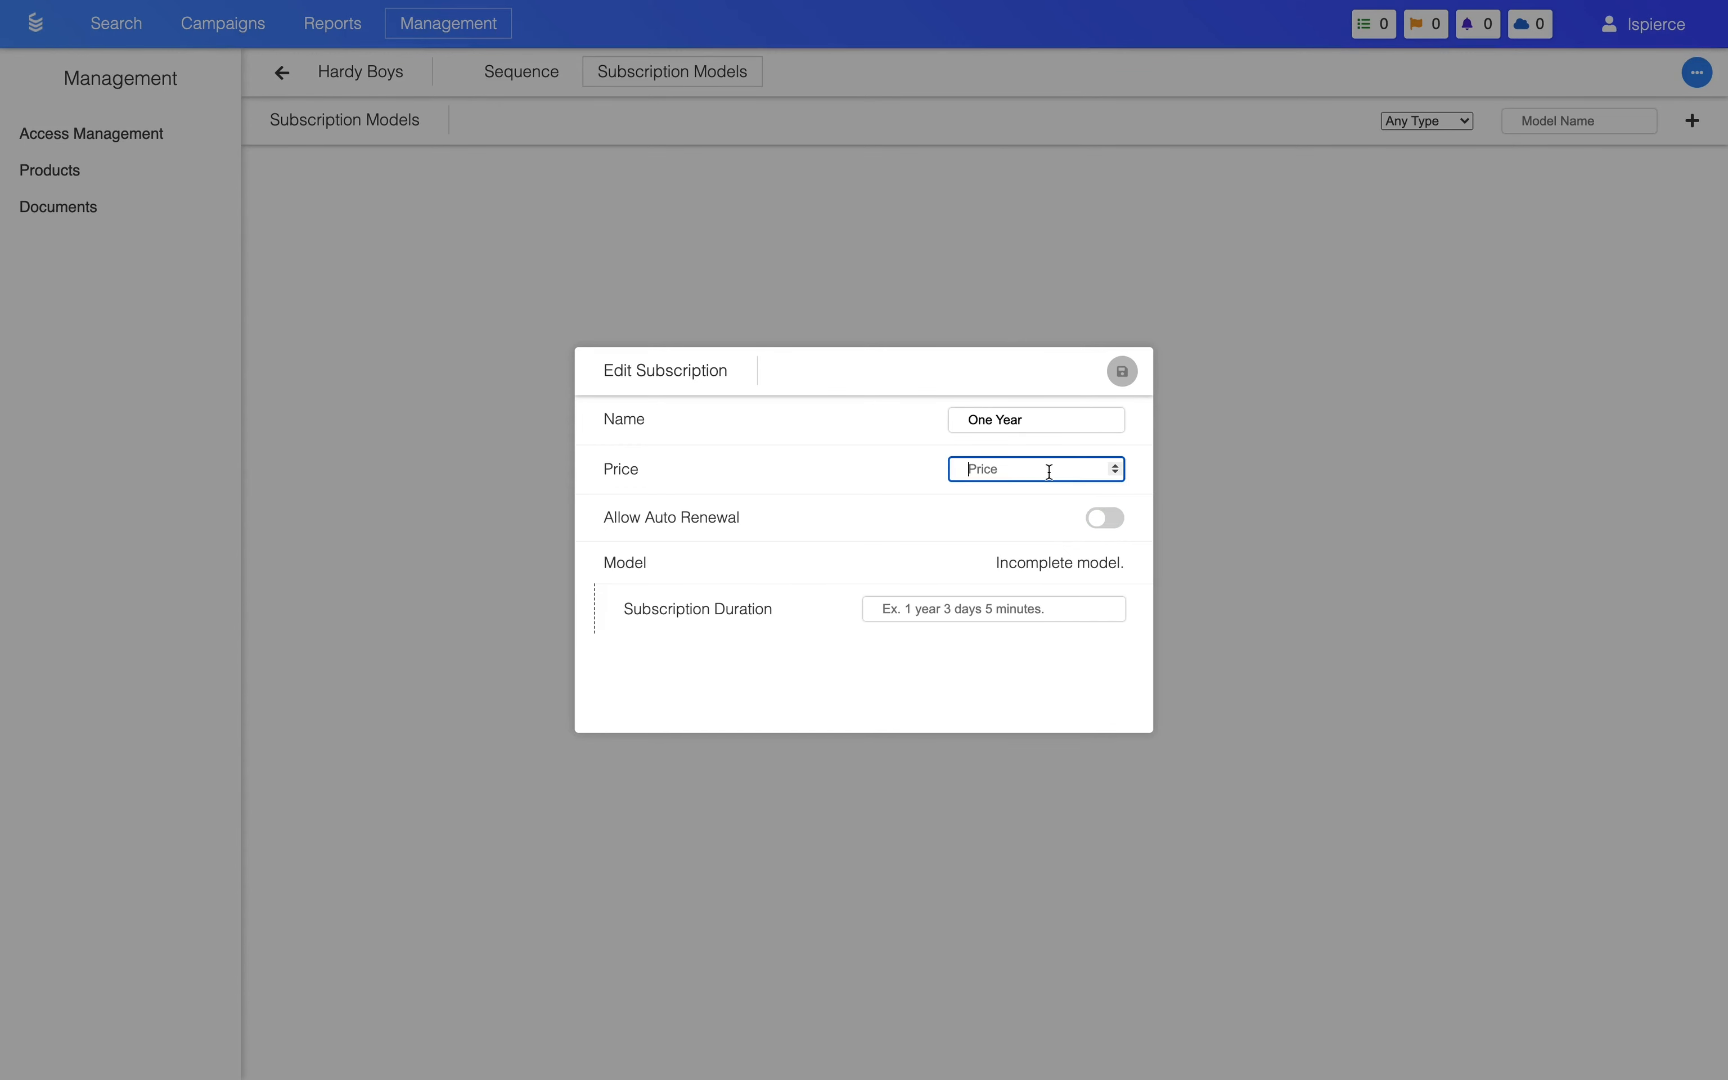
text(27.90)
click(988, 607)
text(1 year)
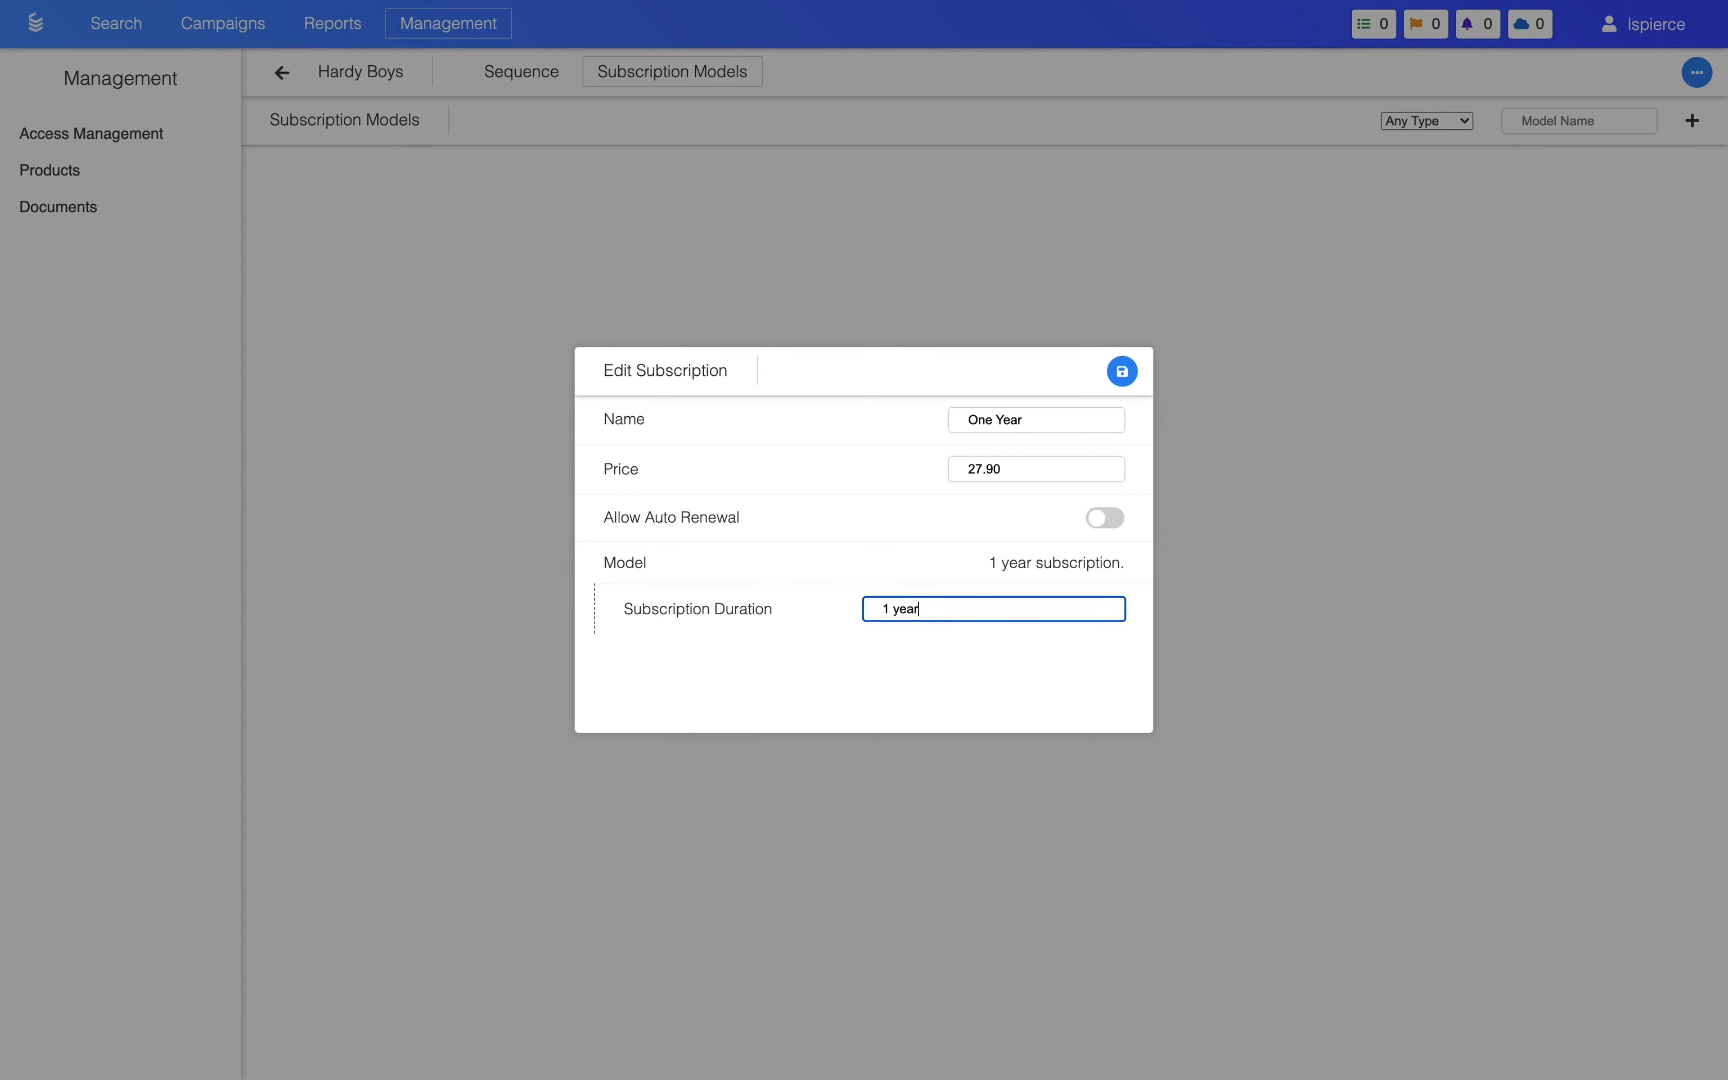
click(1124, 371)
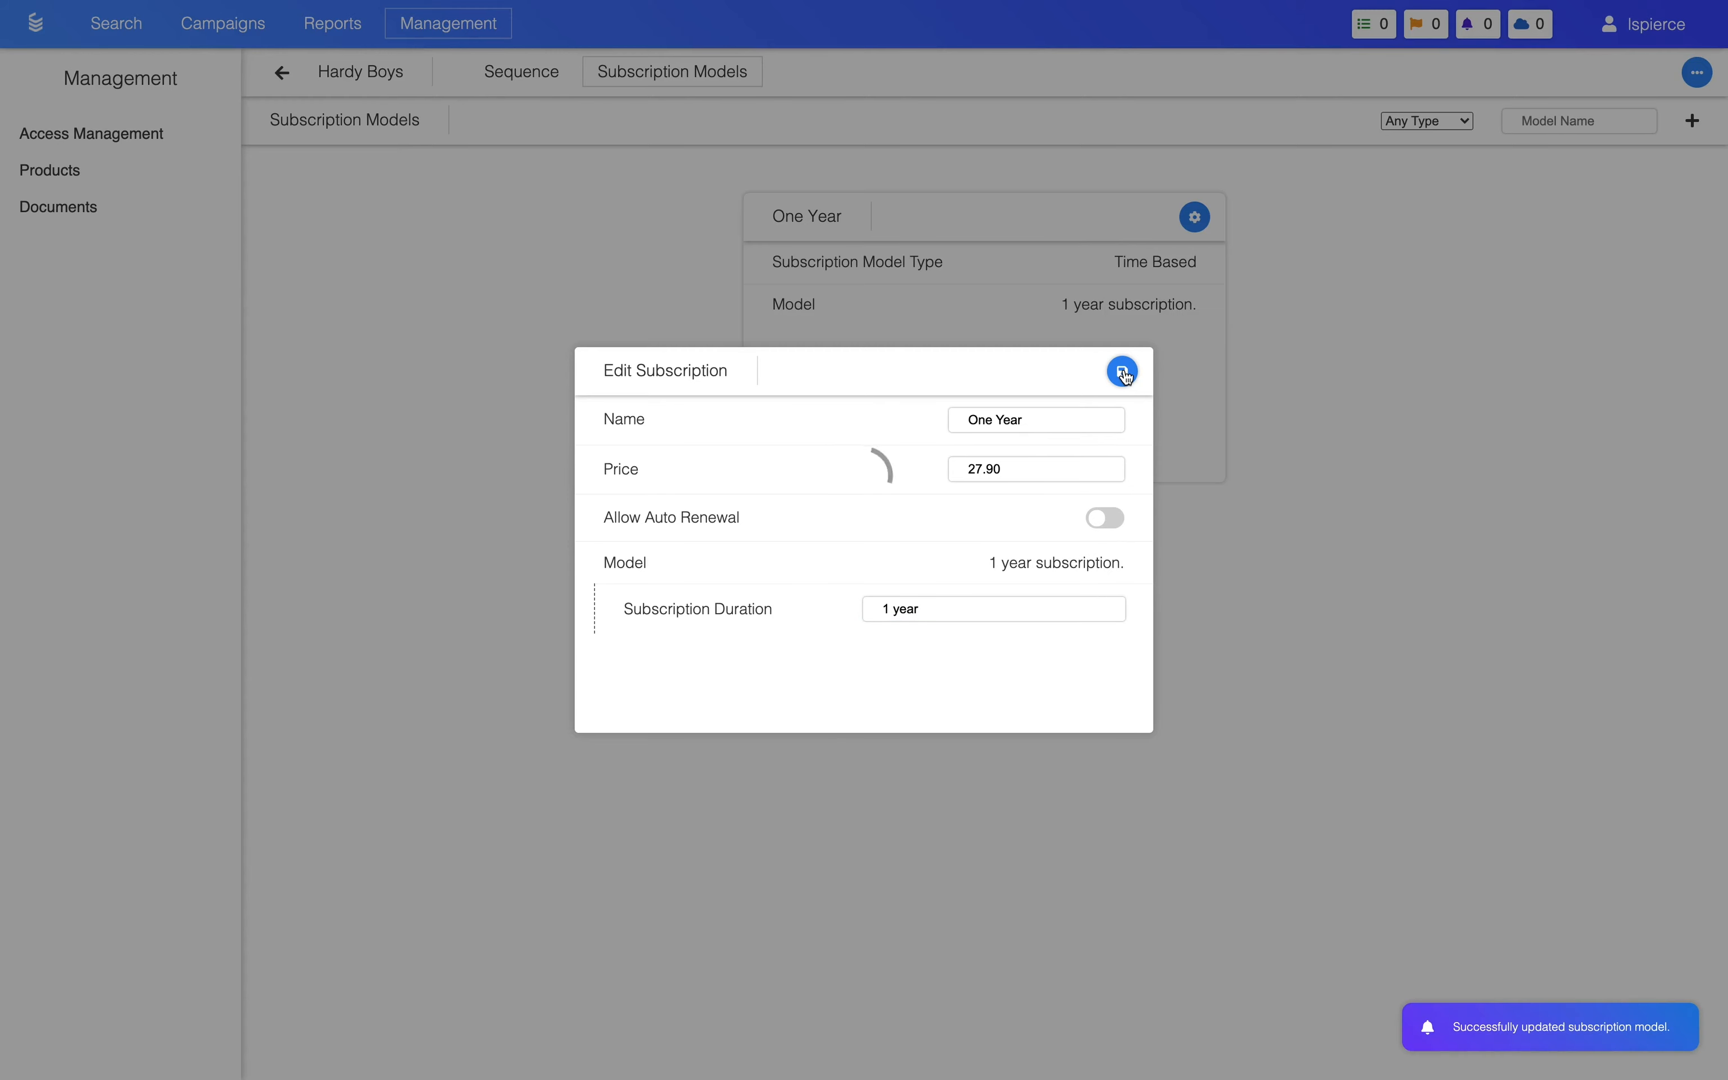
click(1318, 357)
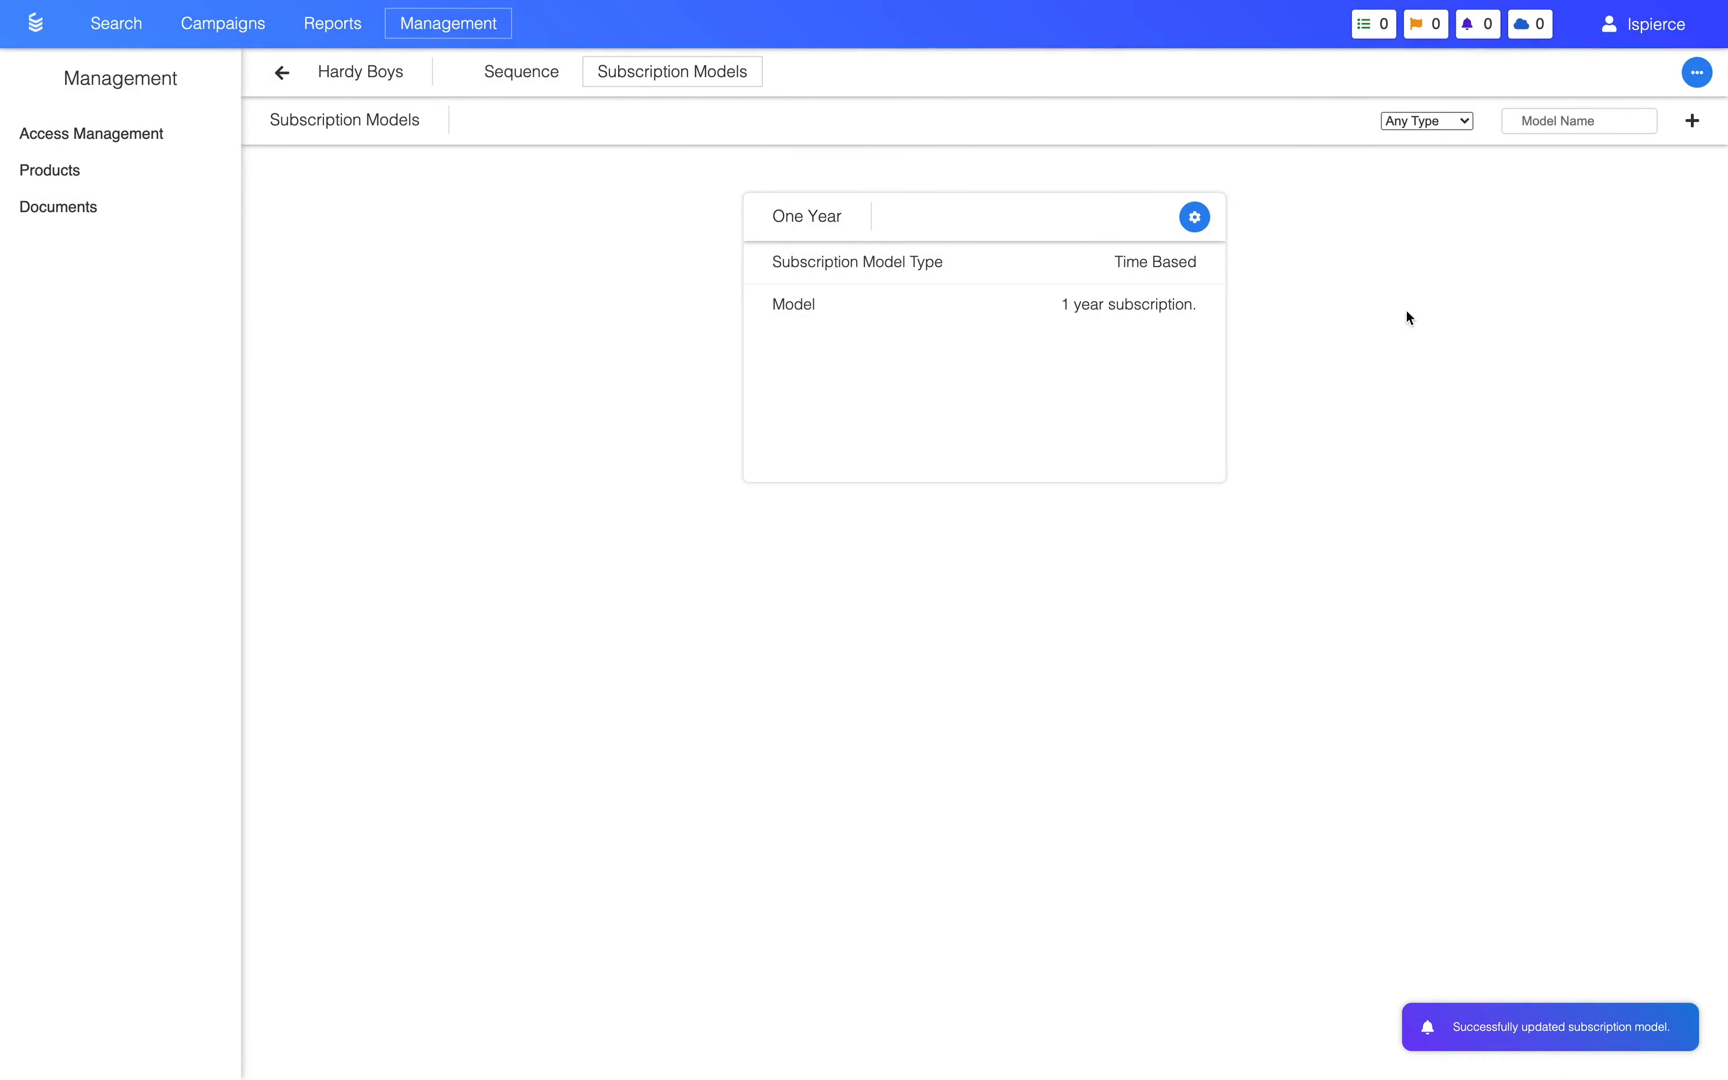
Step: Create a second subscription model named One Year with the Issue Based type
click(1692, 120)
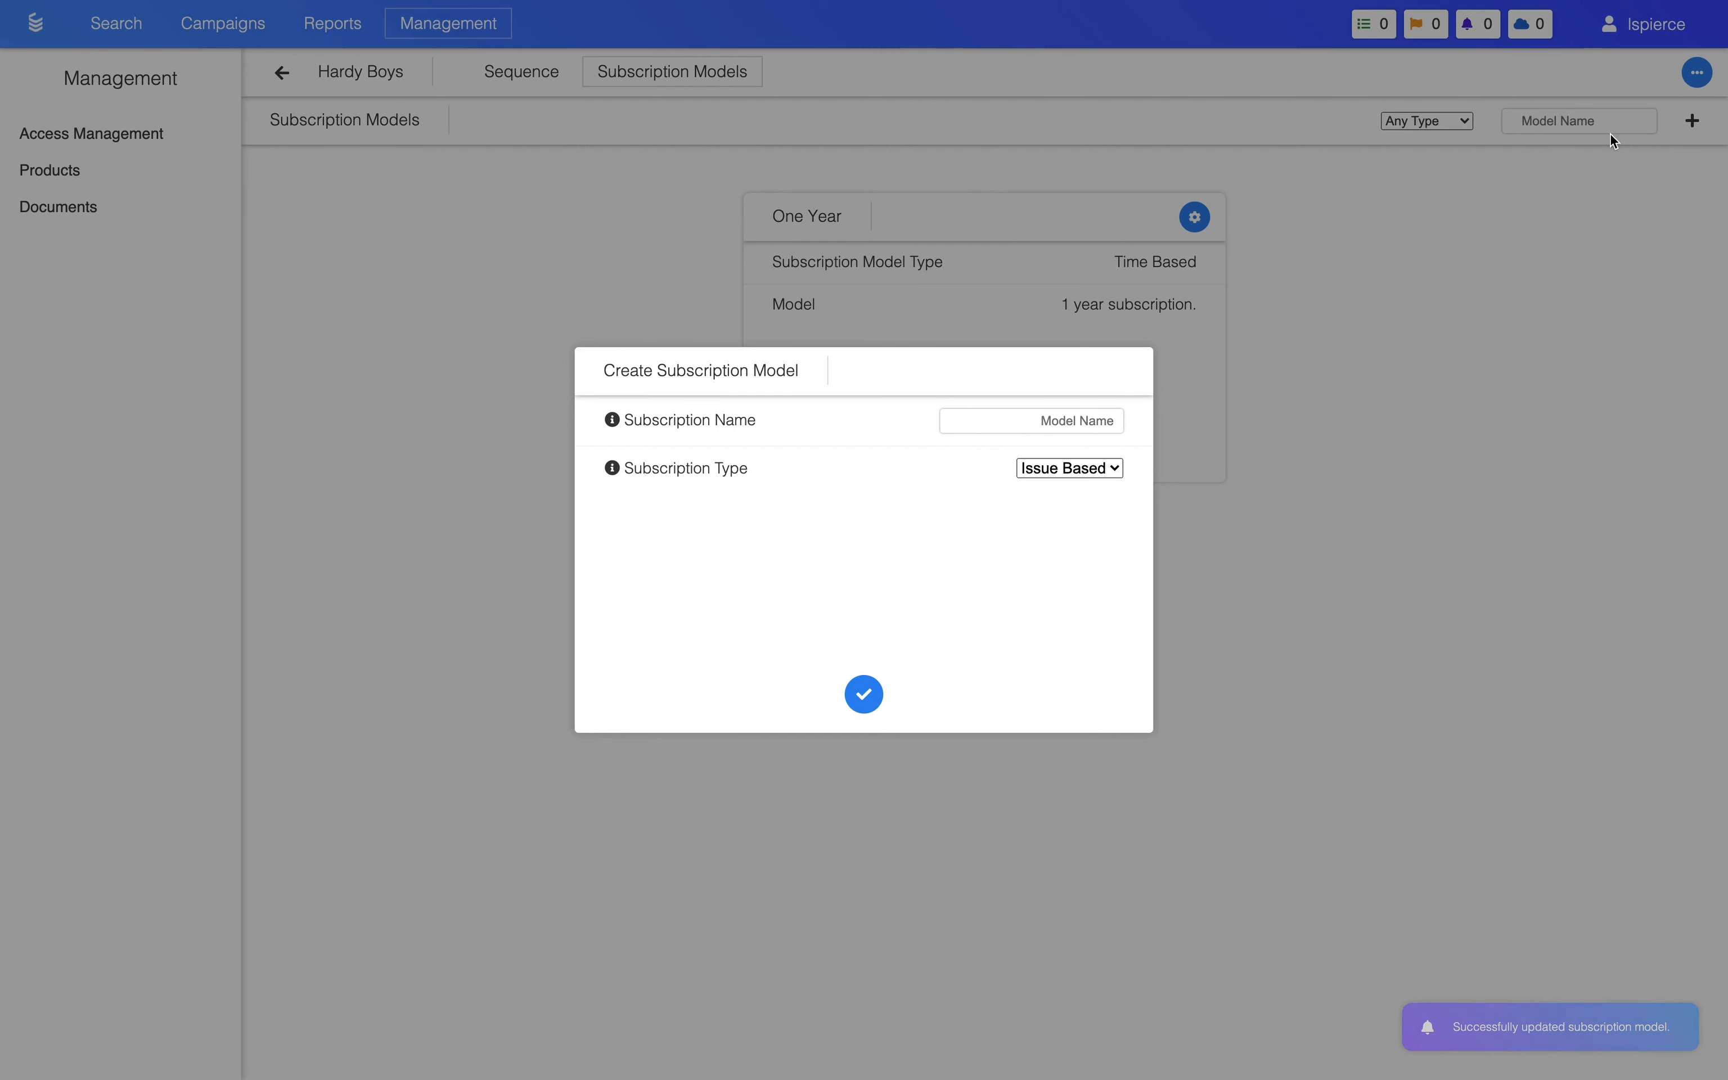
click(1066, 421)
text(One Year)
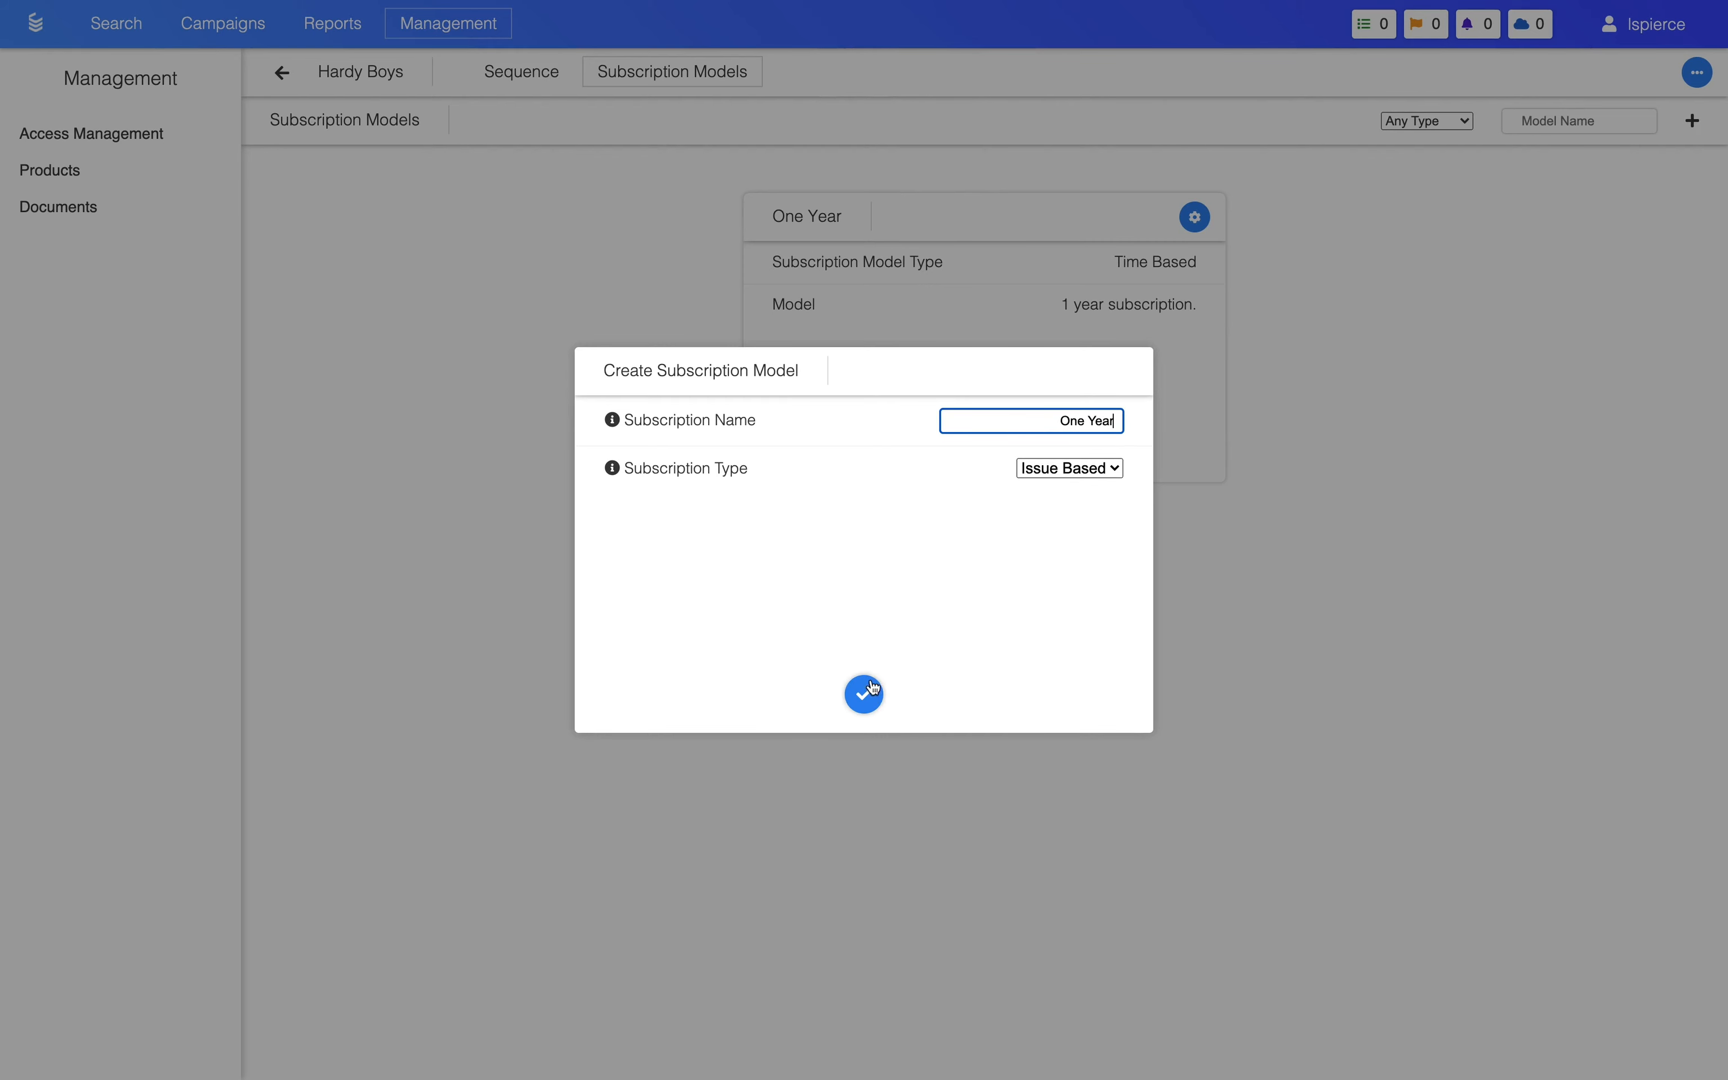
click(867, 694)
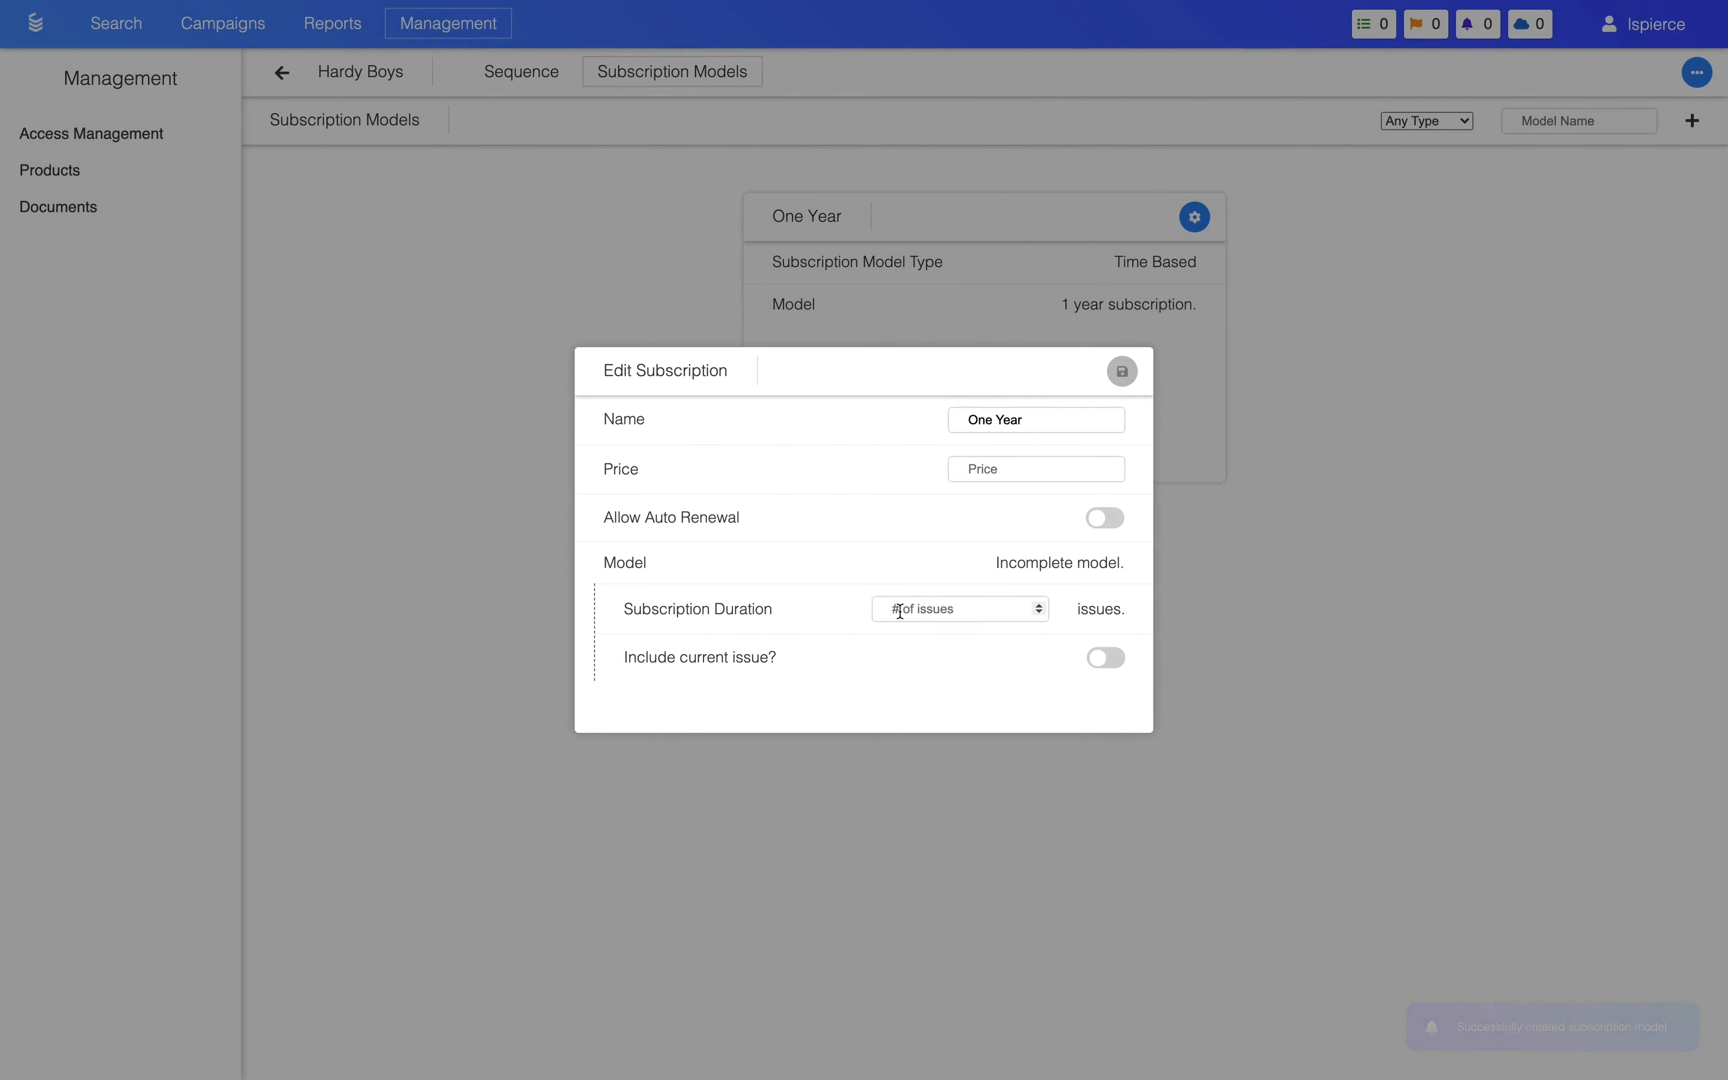
Step: Set the issue-based One Year subscription's duration to 2 issues and its price to 27.90, and save it
click(986, 614)
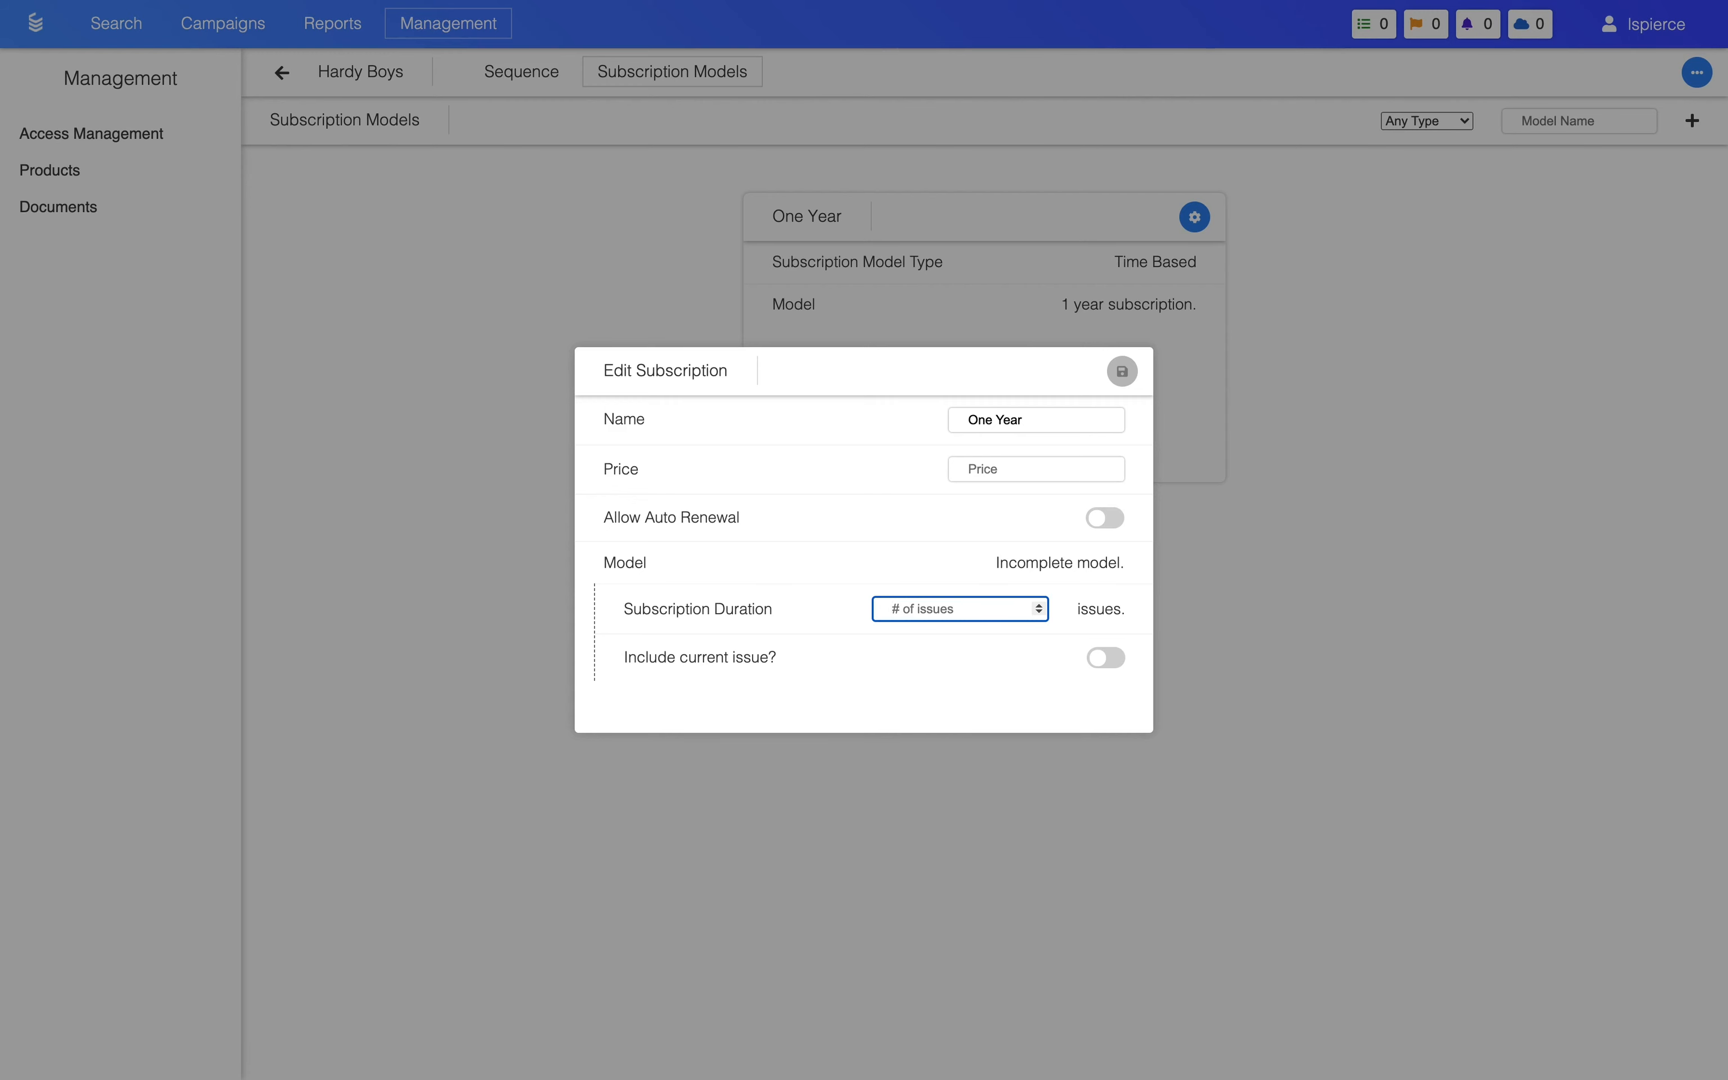
text(2)
click(1025, 479)
text(27.90)
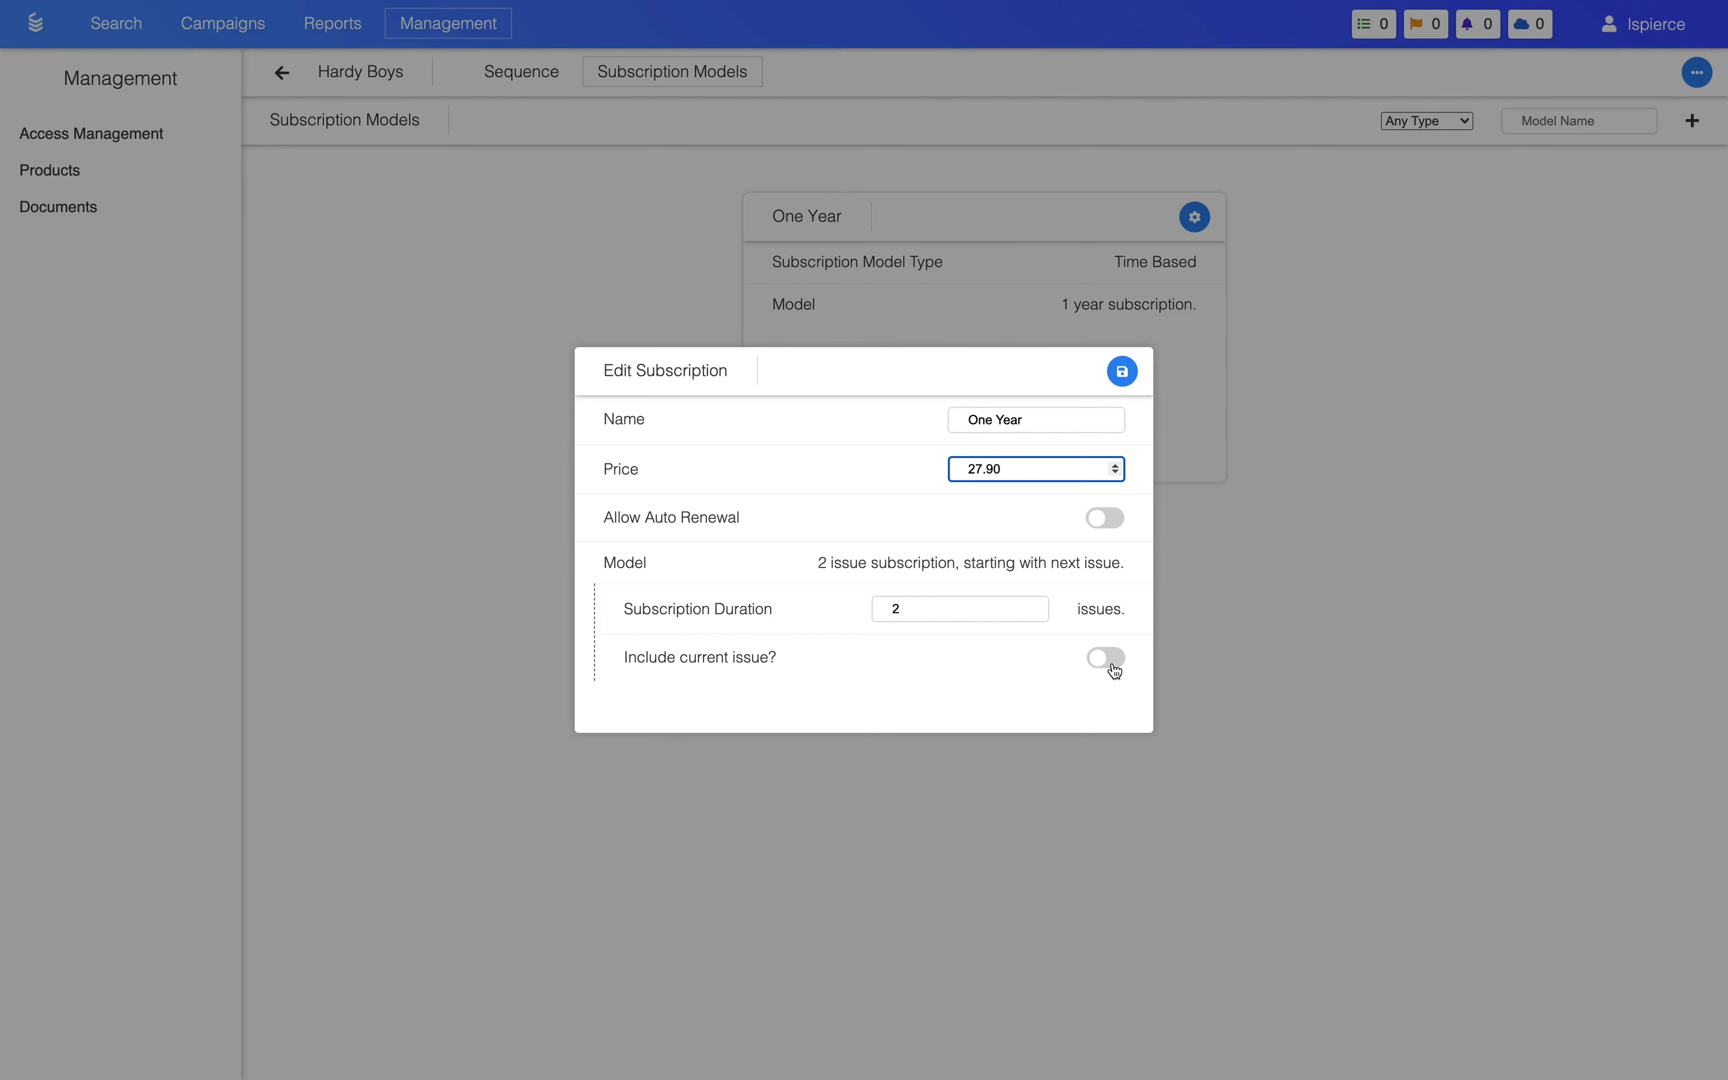
click(1126, 373)
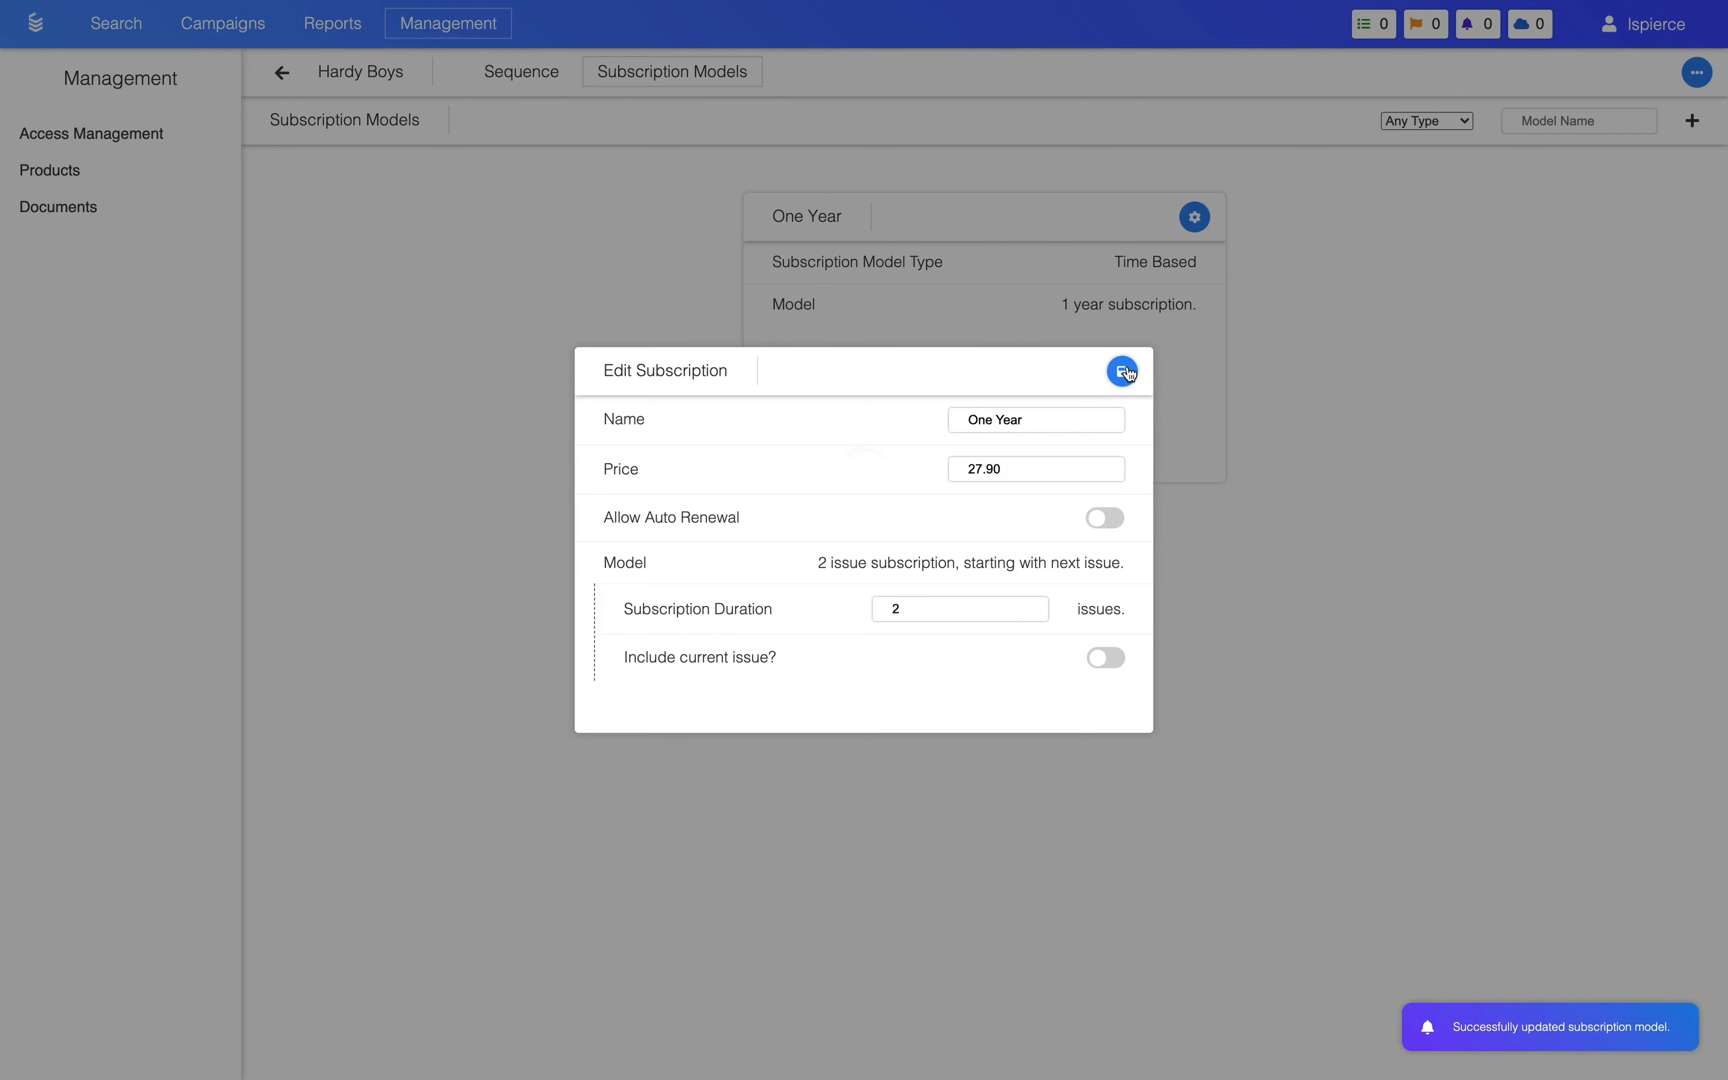